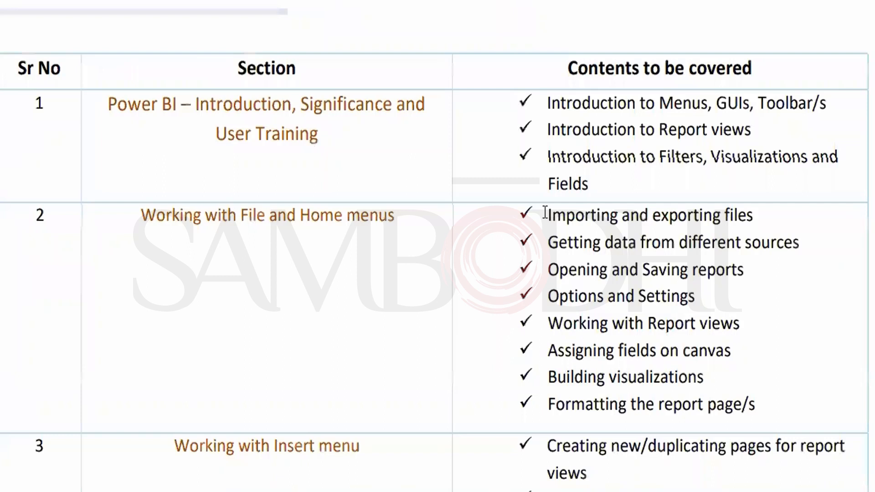
Step: Highlight the contents listed for the File and Home menus section in the course outline
left_click_drag(545, 213, 754, 413)
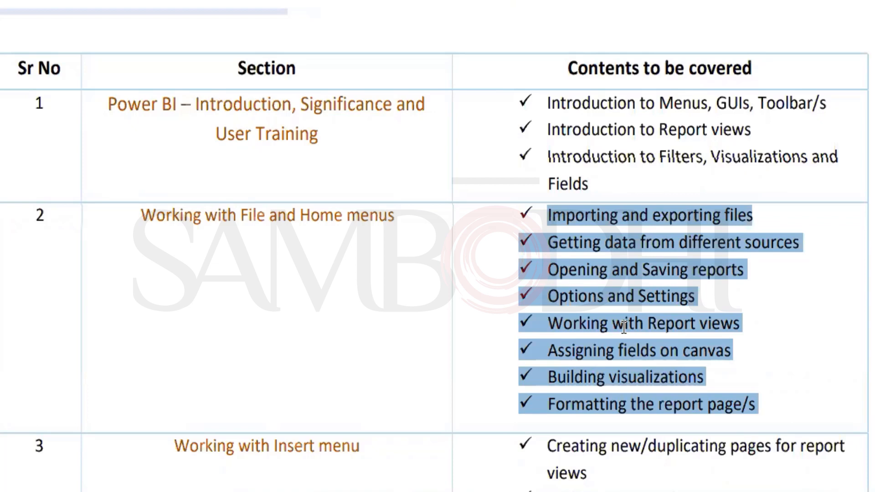
left_click(499, 217)
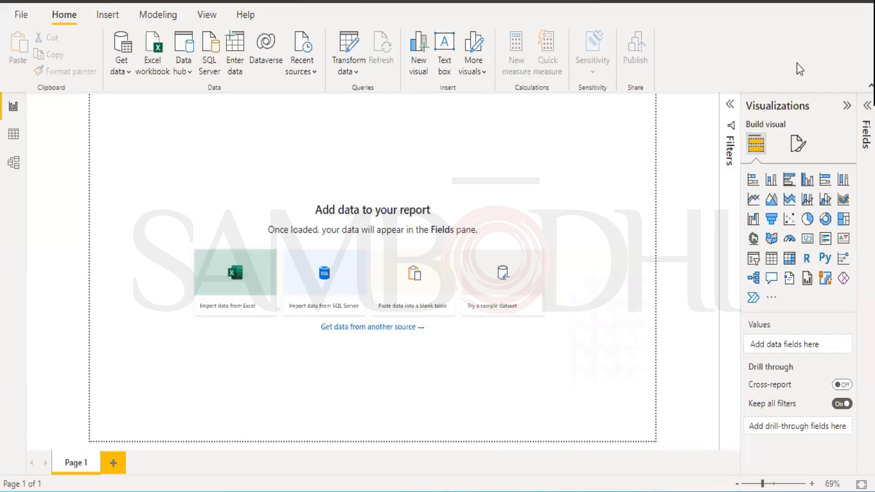
Step: Expand the Filters and Fields panes so they show beside the Visualizations pane
left_click(846, 106)
left_click(825, 108)
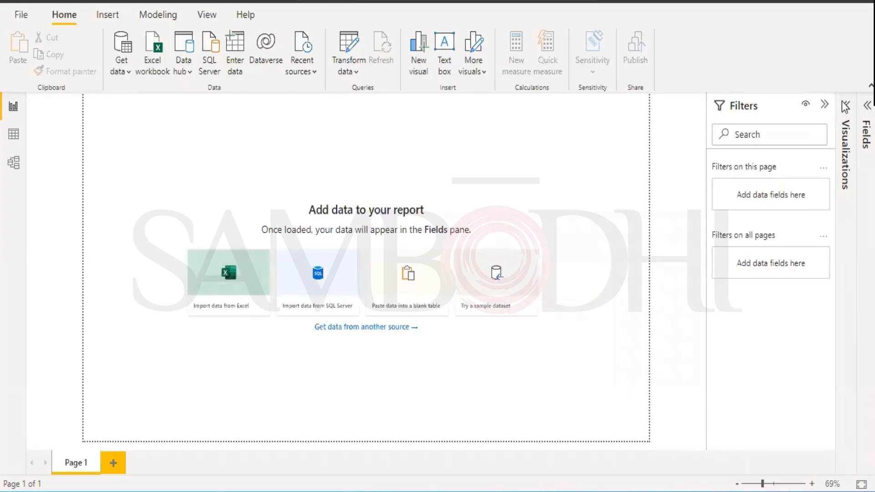
left_click(846, 106)
left_click(868, 106)
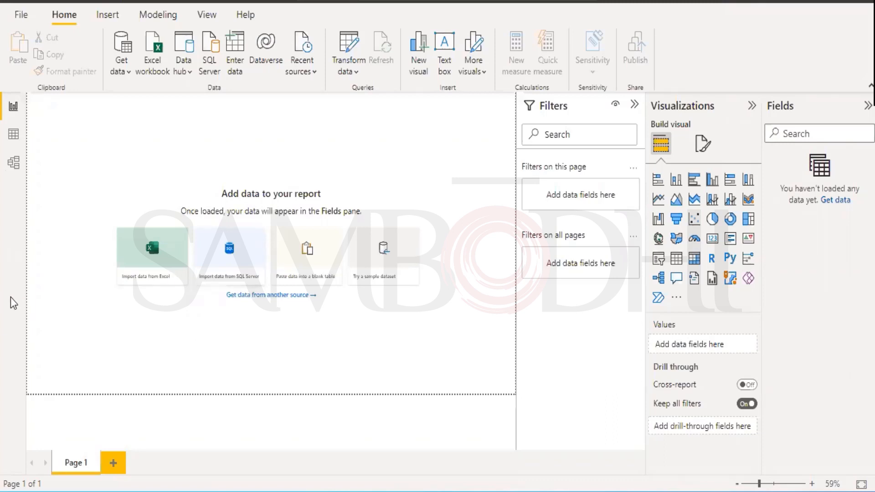
Step: Review the global Data Load, Power Query Editor and DirectQuery options, then close the settings without changes
left_click(21, 14)
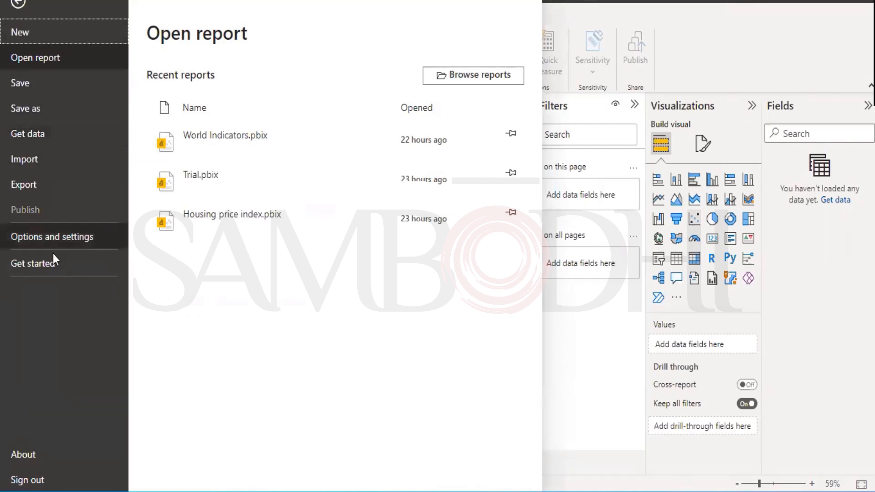
left_click(54, 237)
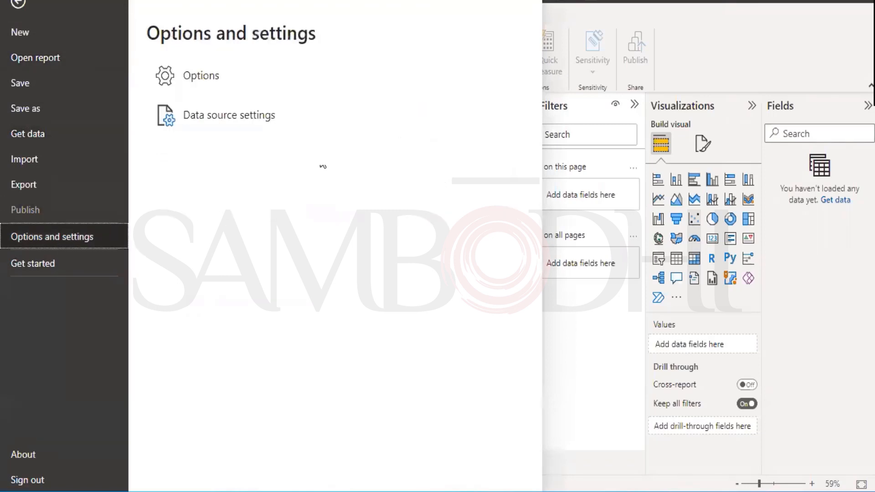
left_click(214, 85)
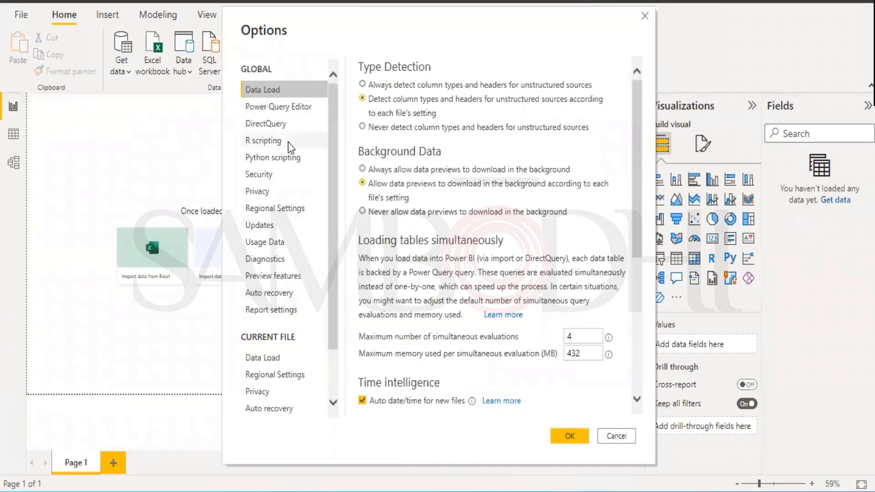
left_click(273, 107)
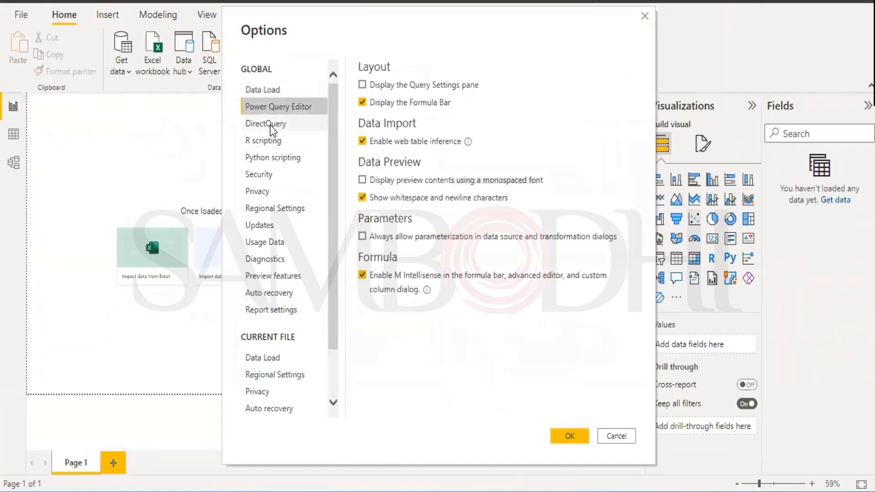
left_click(270, 126)
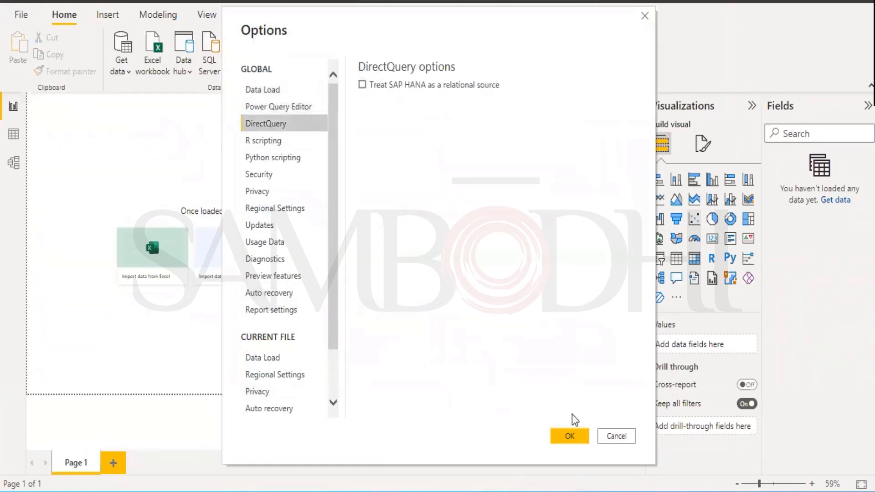
left_click(616, 436)
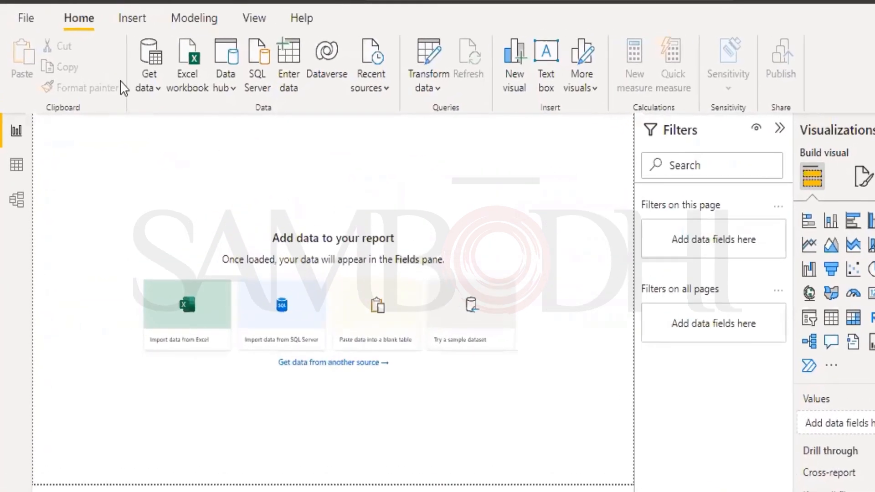
Step: Start getting data from a Text/CSV source
left_click(153, 85)
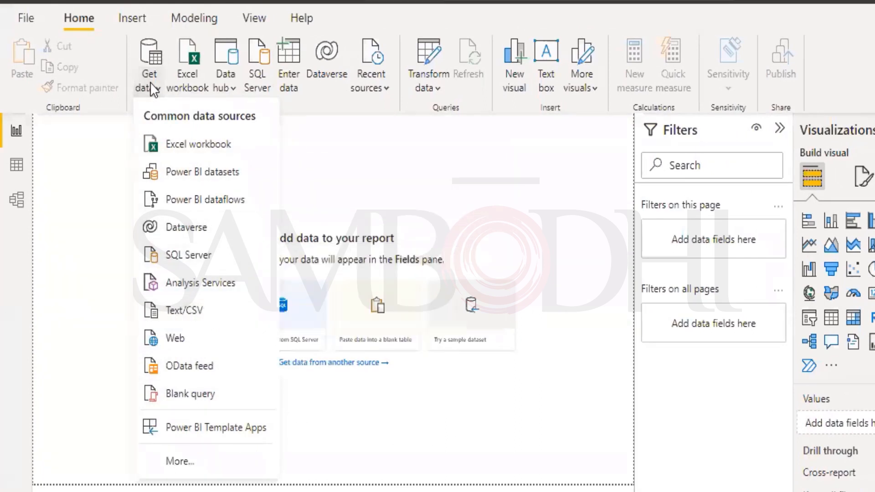
left_click(87, 21)
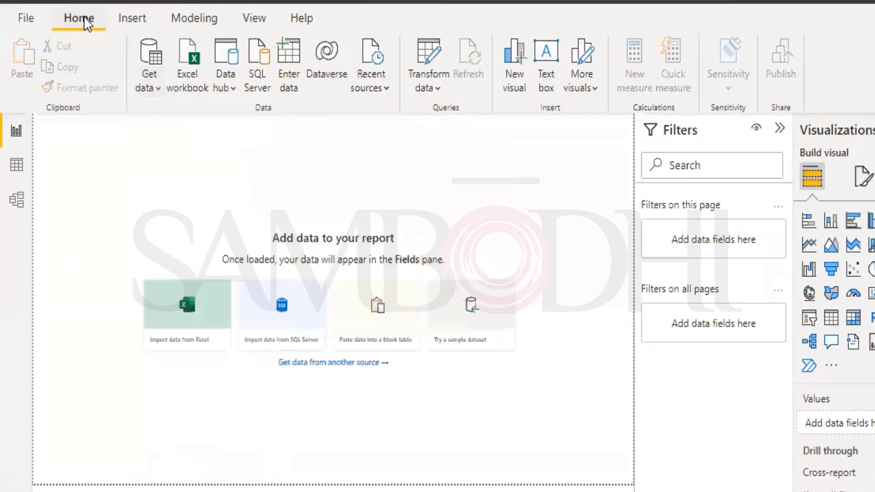
left_click(154, 93)
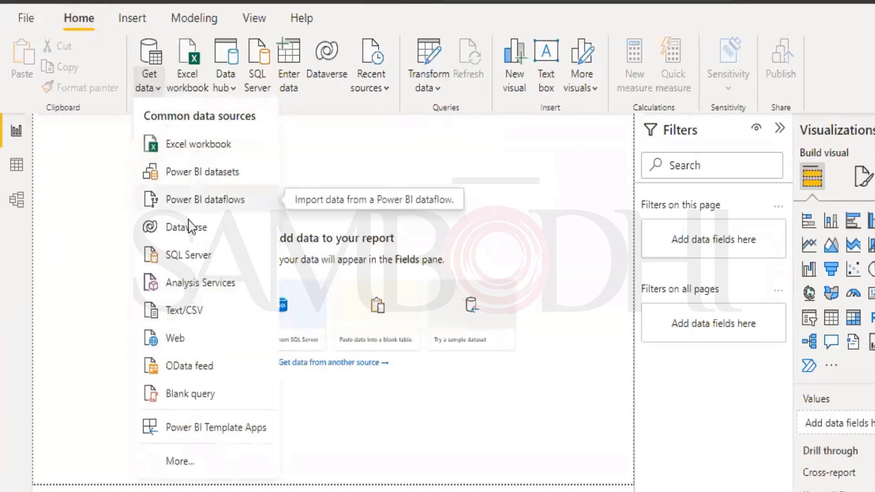
left_click(247, 310)
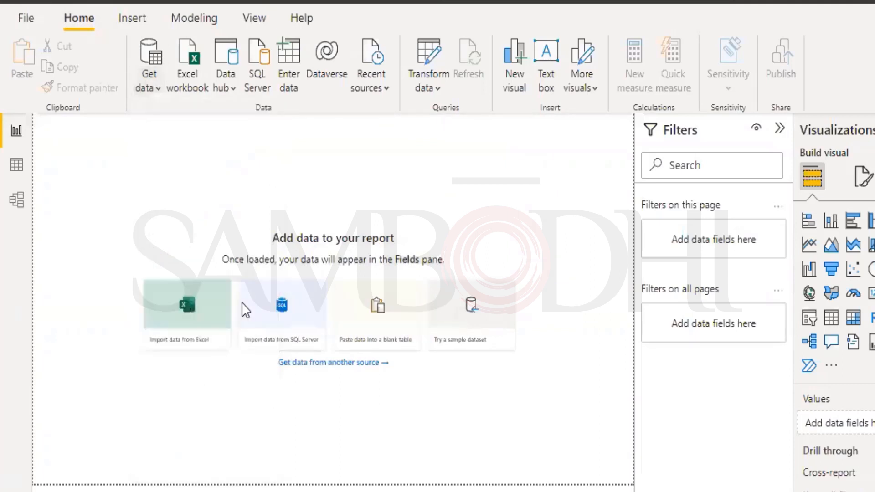
double_click(229, 157)
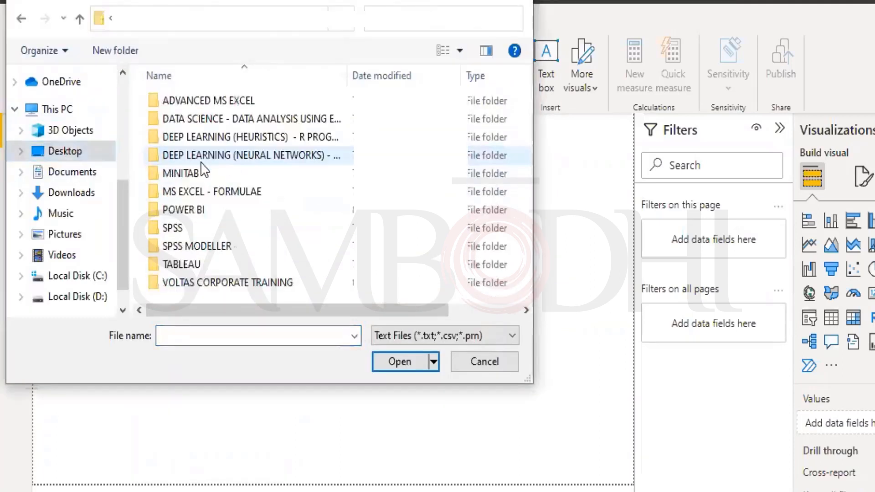
Step: Open the Energy data CSV file from the Day 2 folder inside the POWER BI folder
left_click(185, 217)
double_click(183, 217)
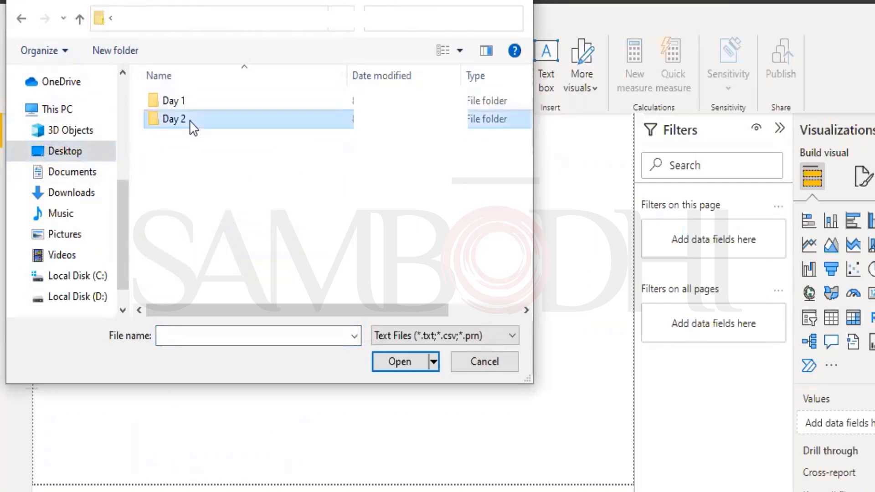
double_click(192, 122)
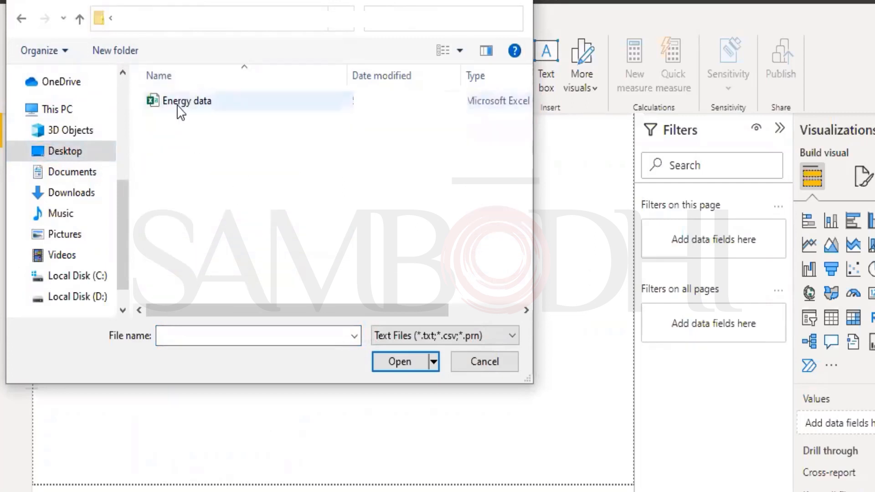
left_click(201, 103)
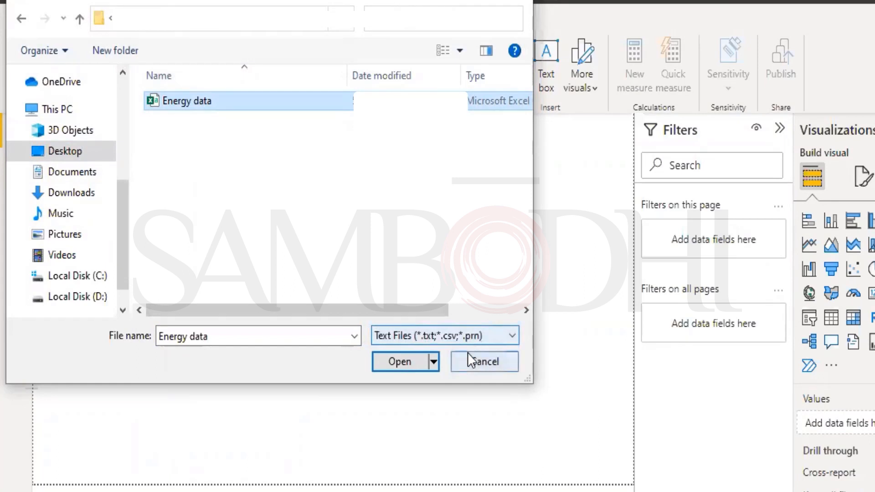
left_click_drag(288, 3, 299, 8)
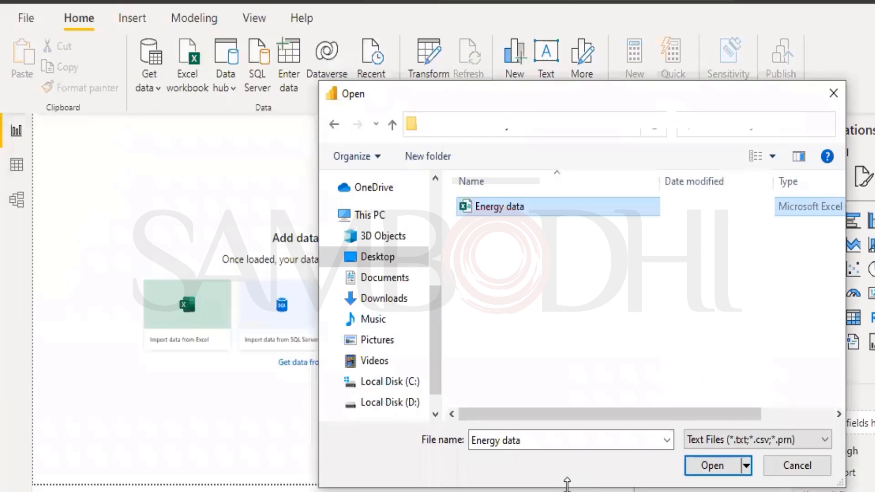
left_click(713, 486)
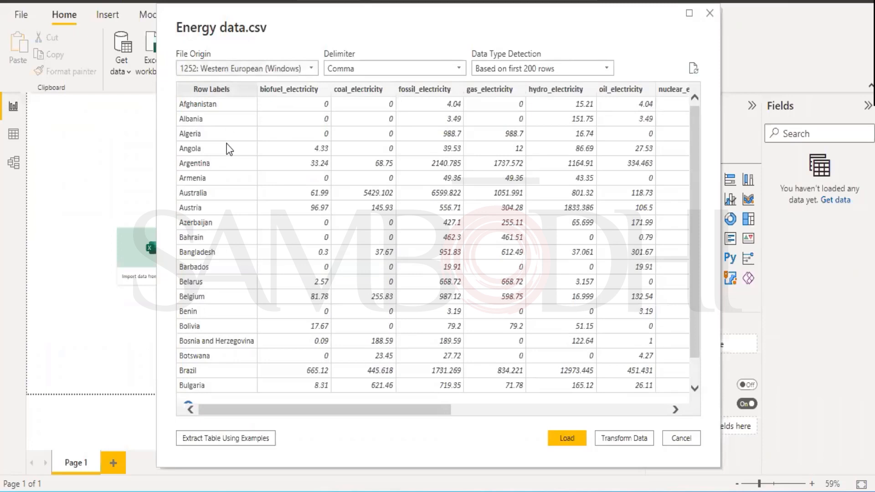
Step: Set the data type detection for Energy data.csv to Based on entire dataset
scroll(231, 138, "down", 1)
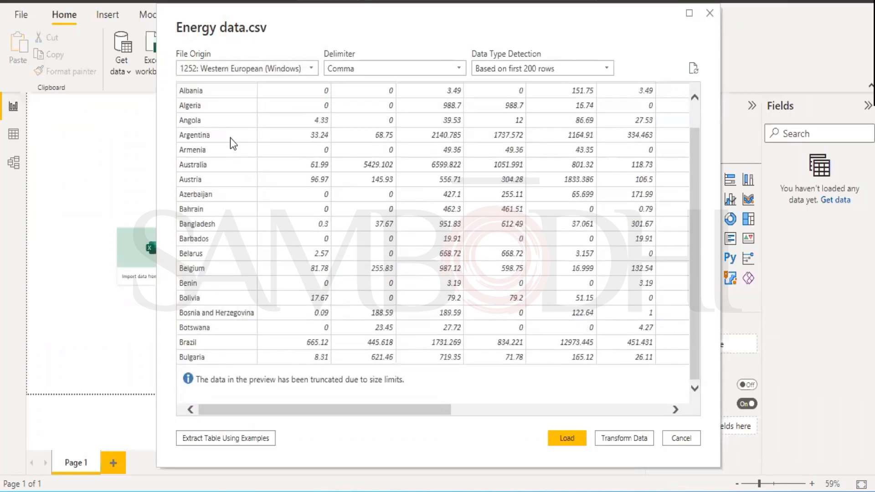
scroll(231, 138, "up", 1)
scroll(204, 277, "down", 1)
left_click(514, 73)
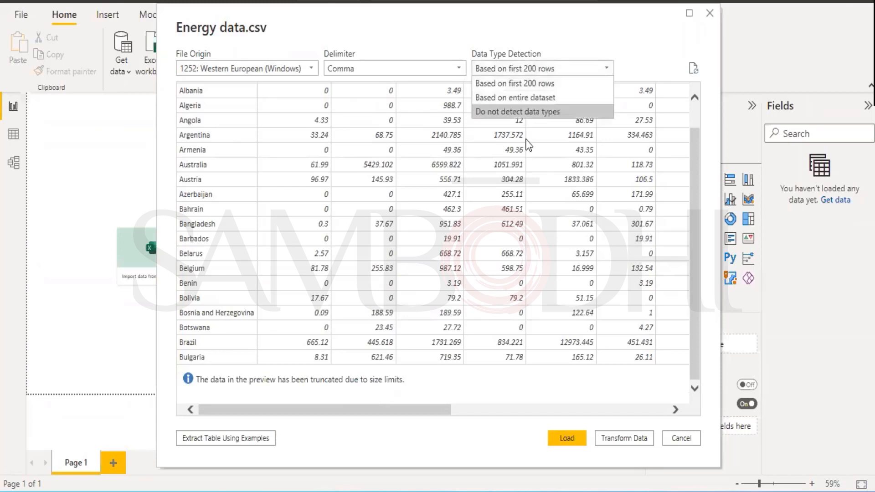
left_click(523, 97)
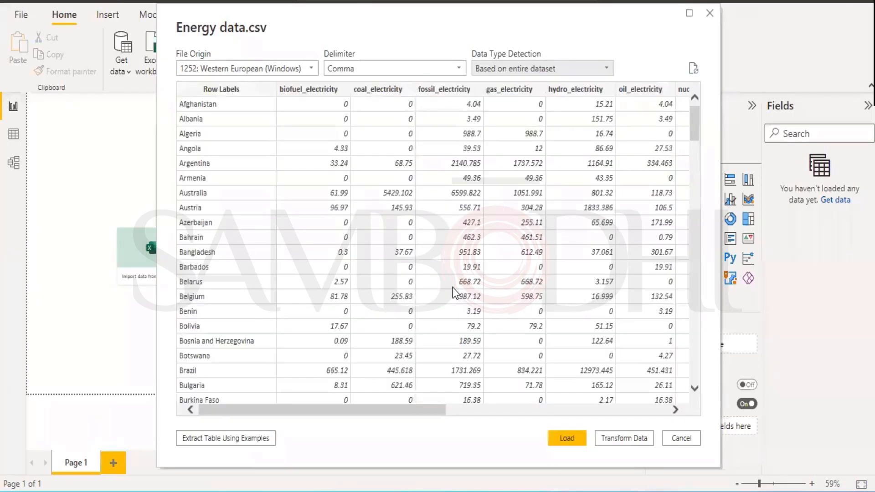
Step: Check the country rows in the preview, load Energy data into the report and expand its field list
scroll(324, 226, "down", 20)
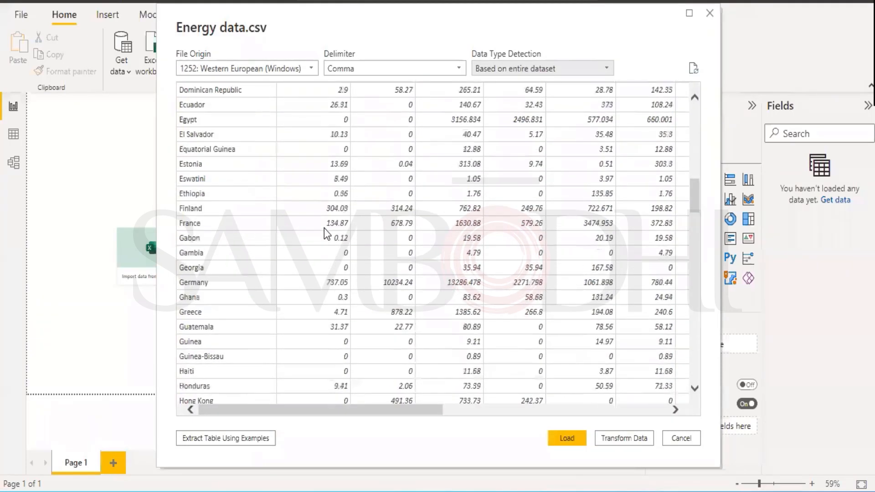
scroll(327, 232, "down", 1)
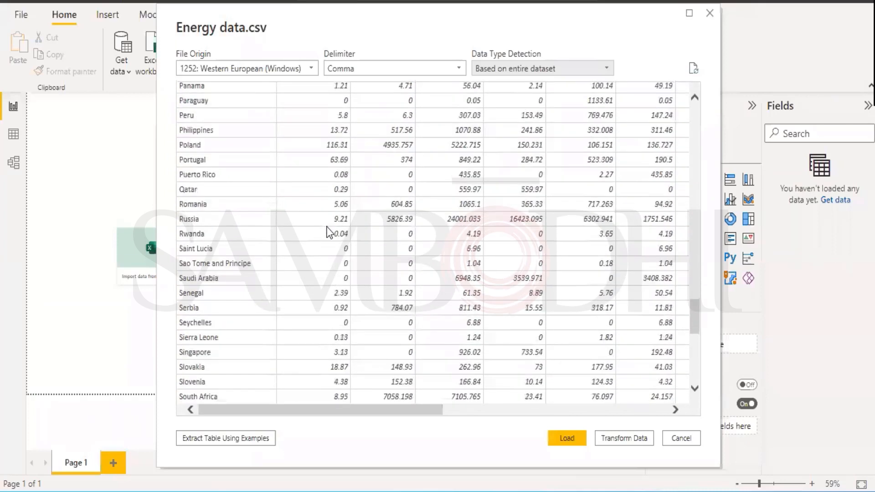
scroll(222, 385, "down", 9)
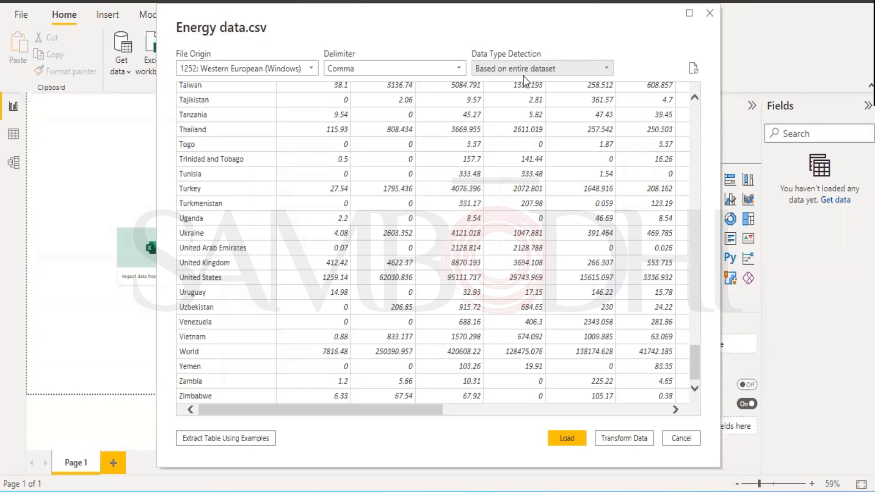
scroll(559, 191, "up", 20)
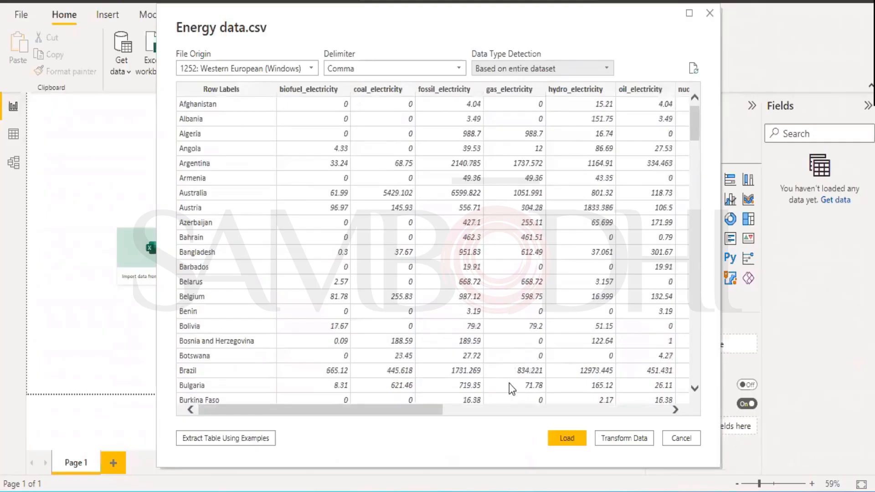
left_click(567, 438)
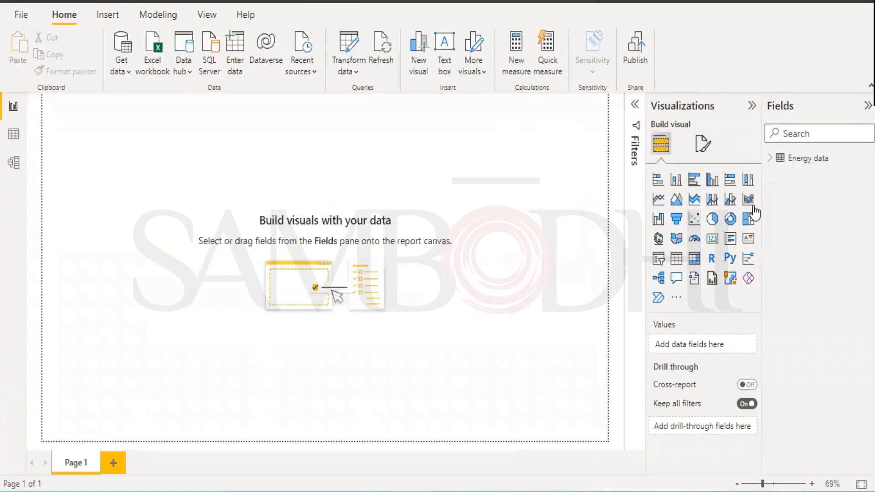
left_click(770, 160)
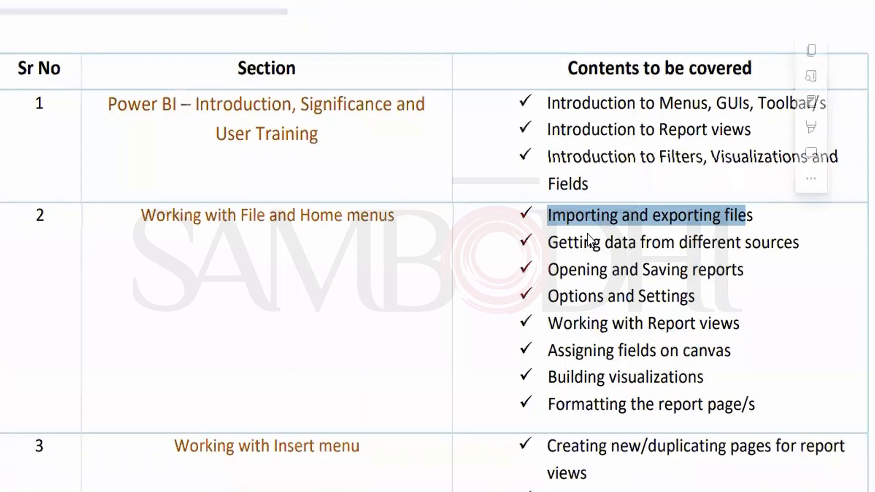
Step: Switch to the course outline and review the topics on getting data and on opening and saving reports
left_click_drag(549, 242, 800, 242)
left_click_drag(549, 269, 738, 270)
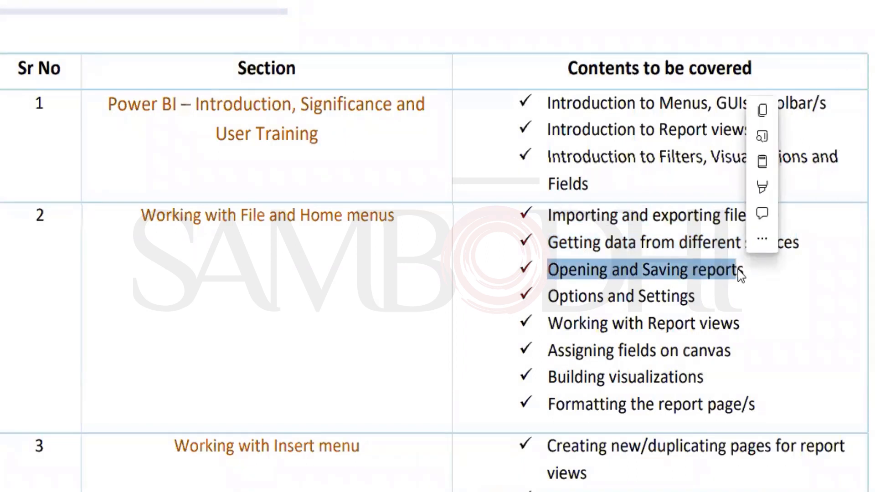
left_click(797, 302)
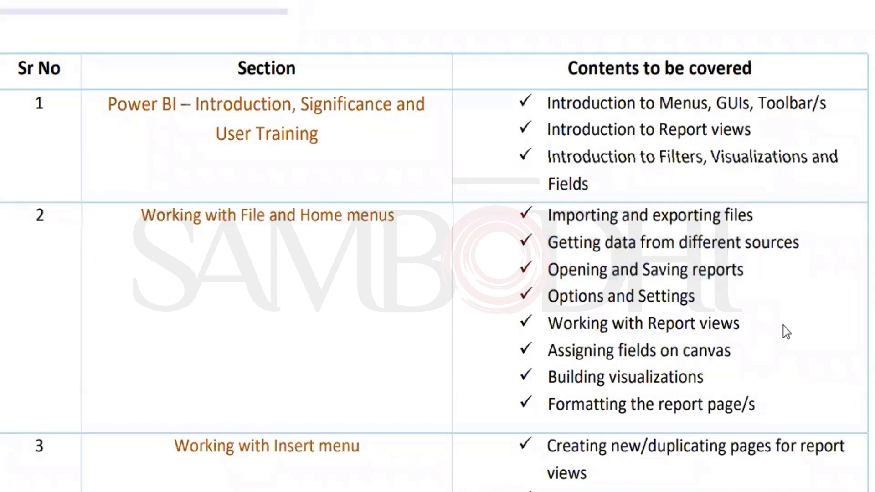
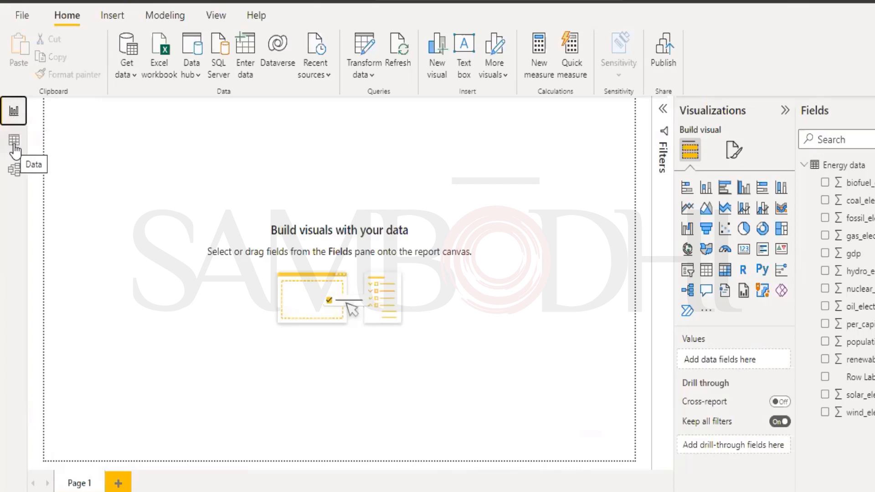
Step: Visit the Data view, examine the Energy data table's fields in the Model view and show the table's available options
left_click(14, 145)
left_click(14, 169)
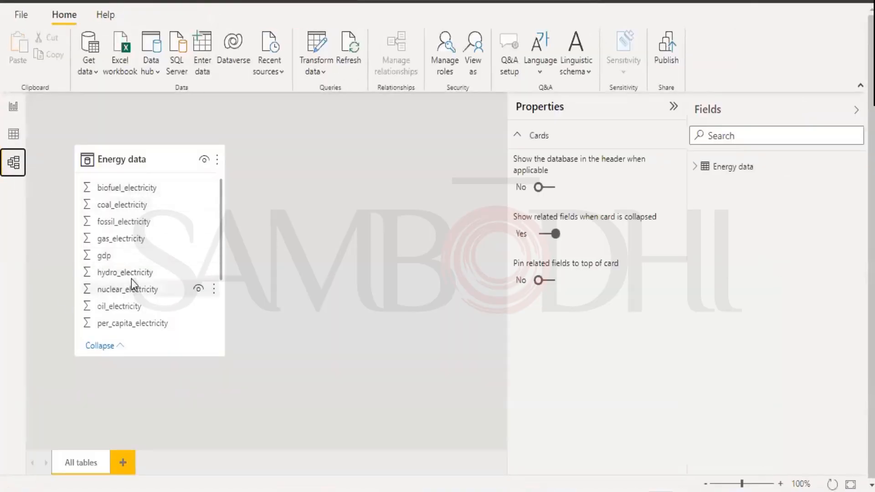
scroll(132, 273, "down", 2)
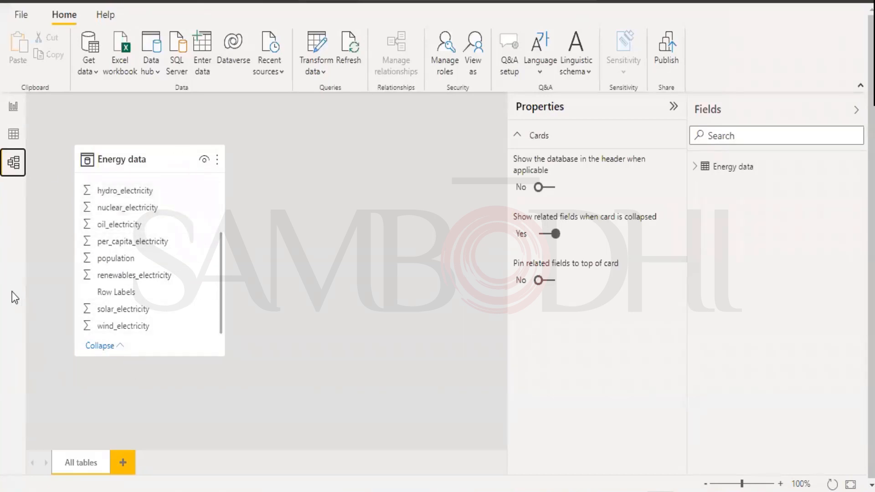
left_click(218, 159)
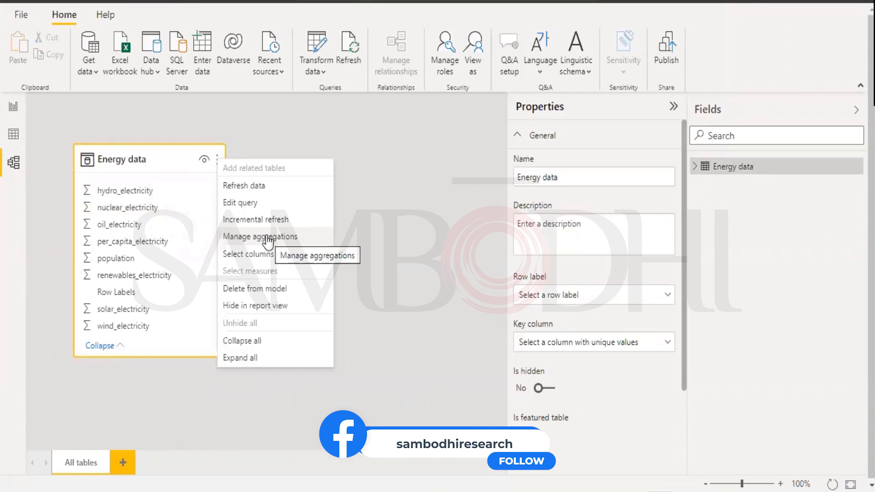
Step: Return to the Report view and chart hydro_electricity, solar_electricity, wind_electricity, renewables_electricity and nuclear_electricity from Energy data
key("Escape")
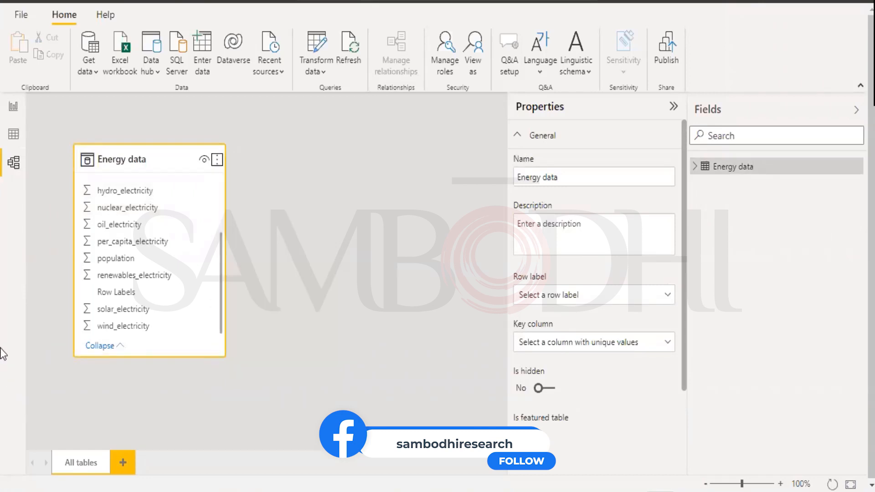
left_click(14, 110)
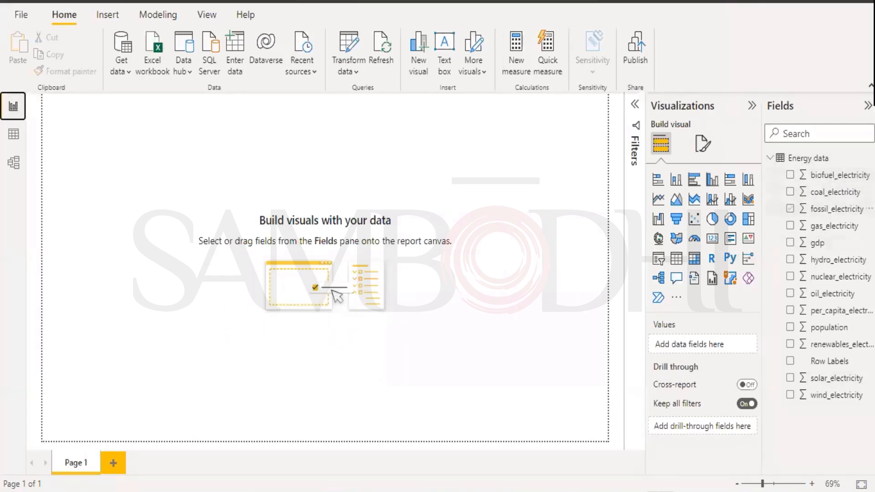
left_click(791, 261)
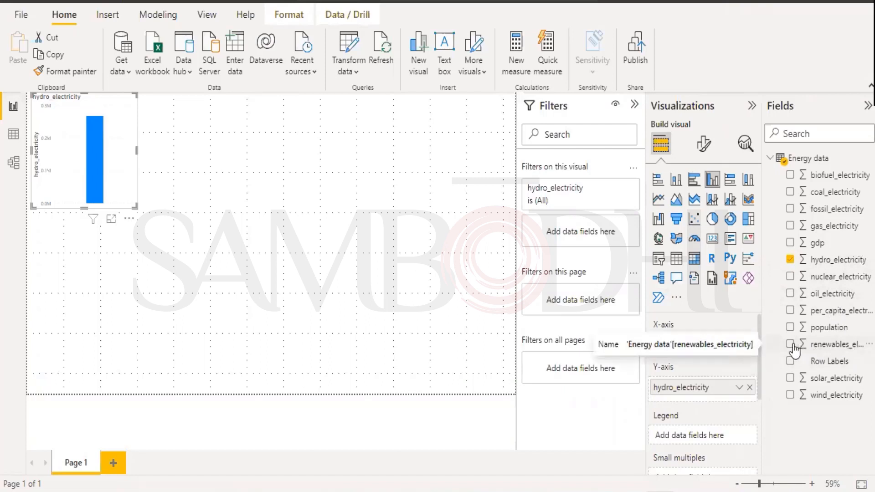
left_click(791, 377)
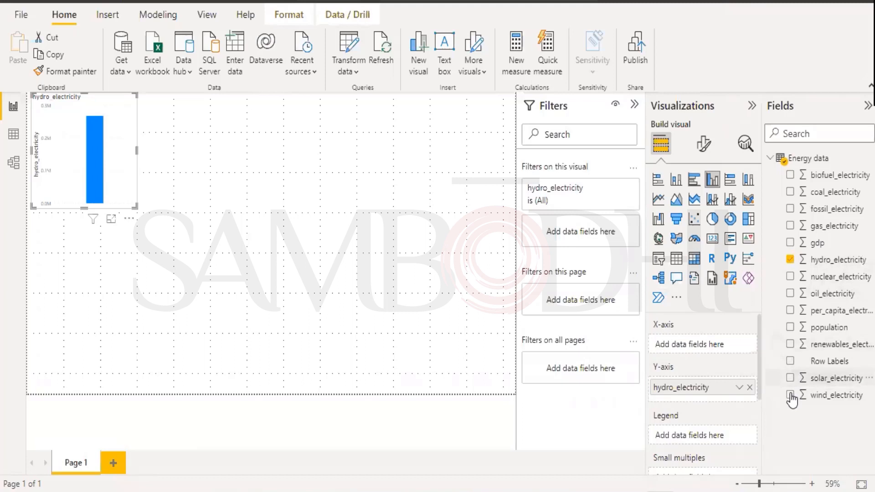
left_click(790, 395)
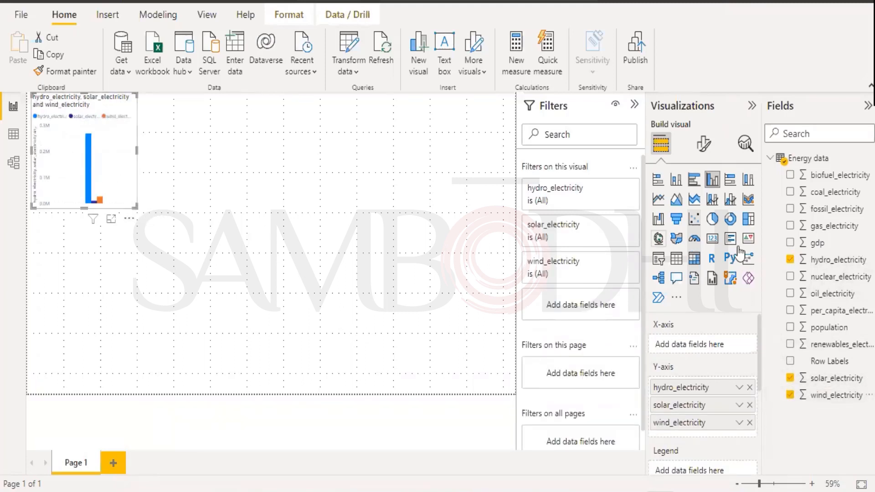
left_click(790, 347)
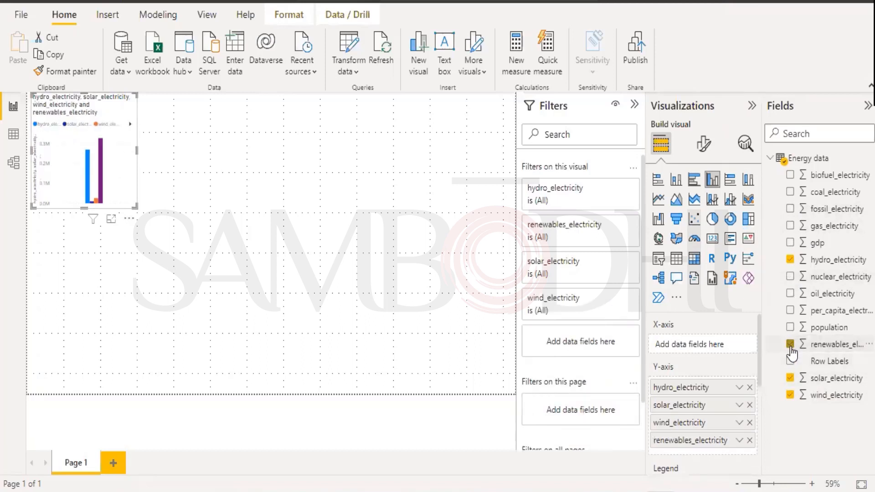
left_click(791, 277)
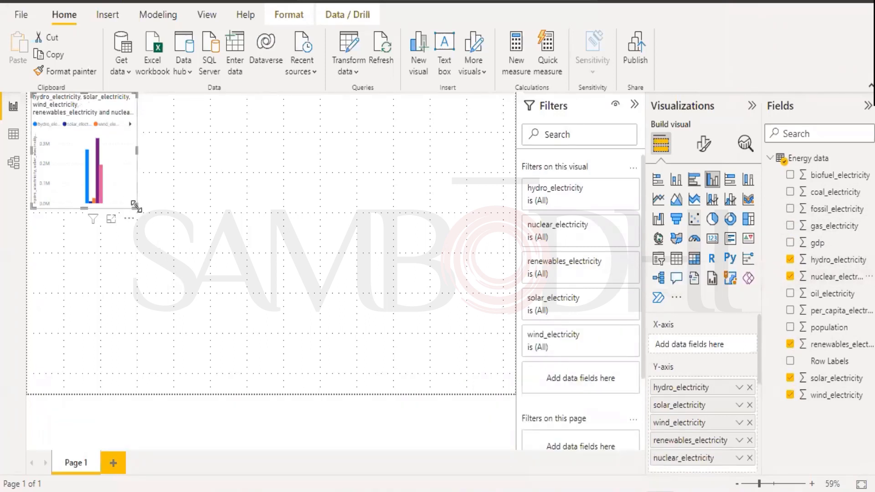
Step: Enlarge the column chart to fill most of the page and show it in focus mode
left_click_drag(133, 206, 445, 312)
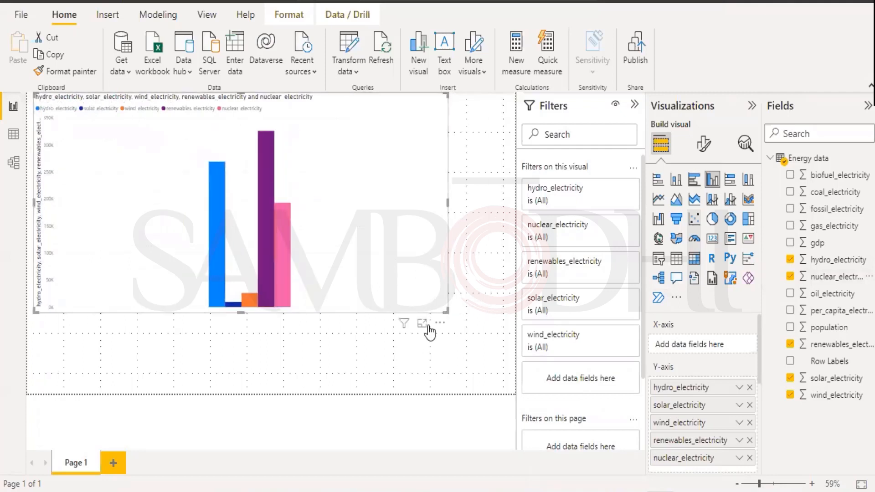
left_click(423, 324)
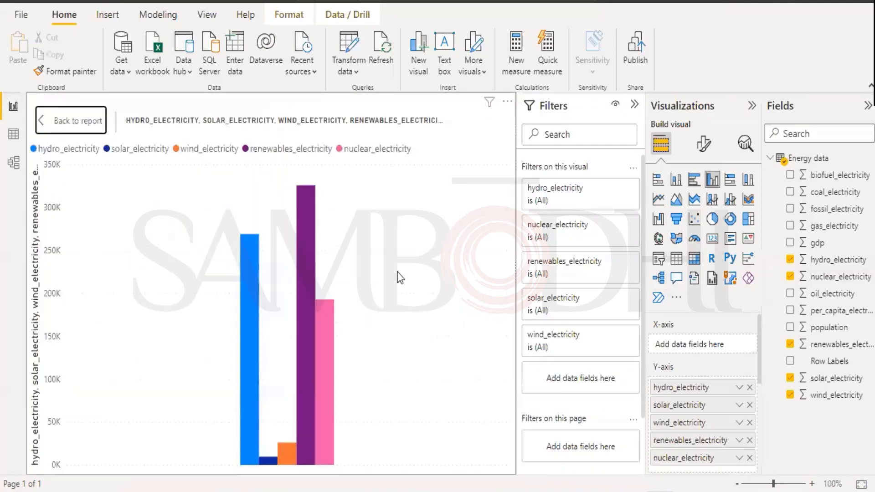
Step: Check the chart's field assignments and collapse the Filters, Visualizations and Fields panes to view the chart at full width
left_click(635, 105)
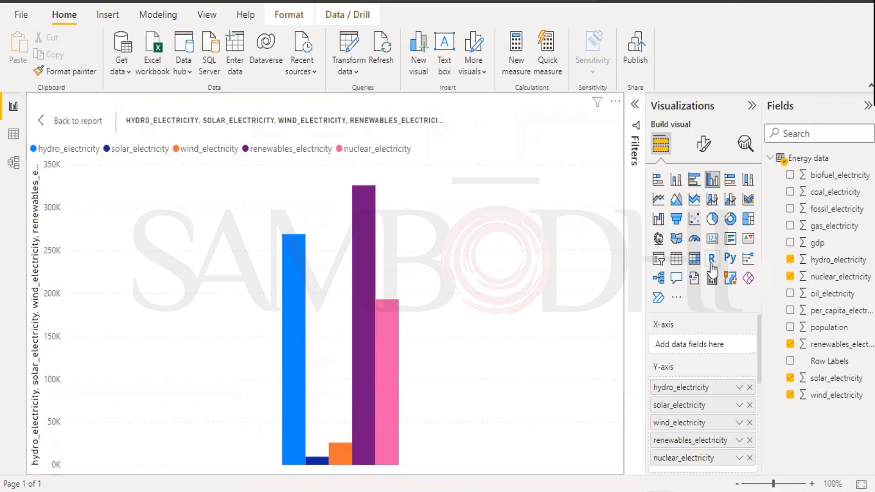
scroll(684, 362, "down", 3)
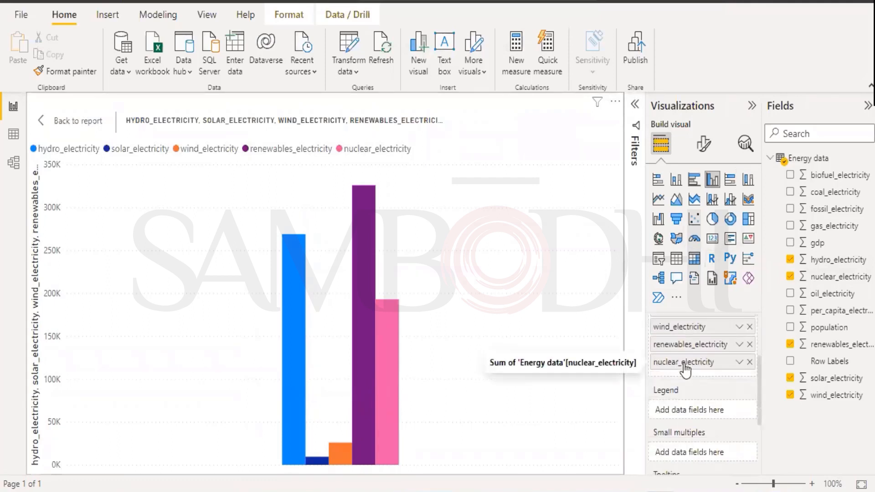
scroll(683, 363, "down", 3)
scroll(684, 363, "up", 6)
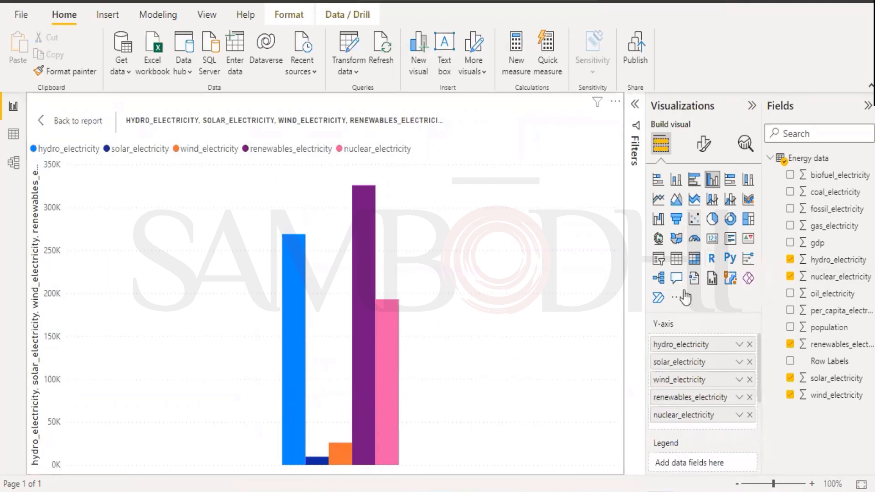
left_click(749, 105)
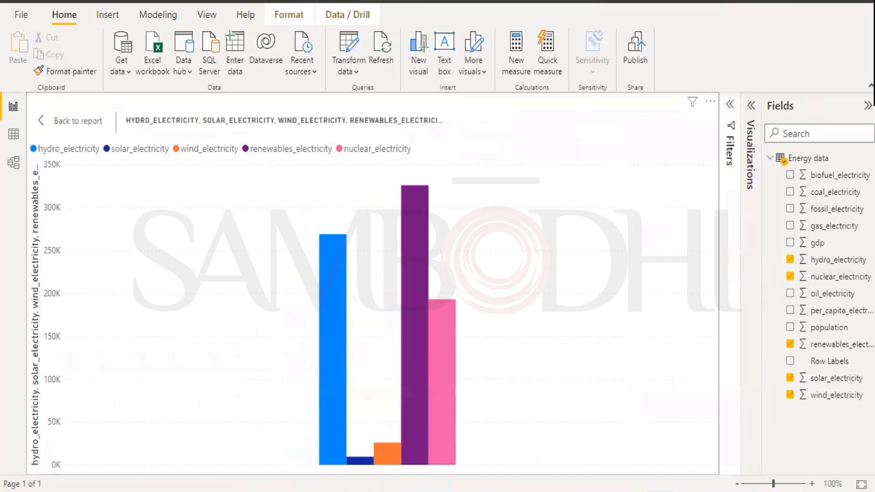
left_click(866, 106)
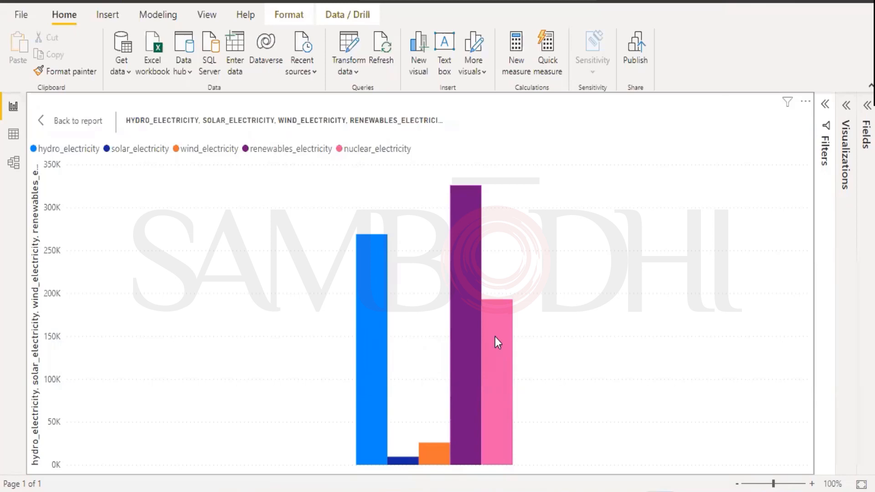
mouse_move(496, 338)
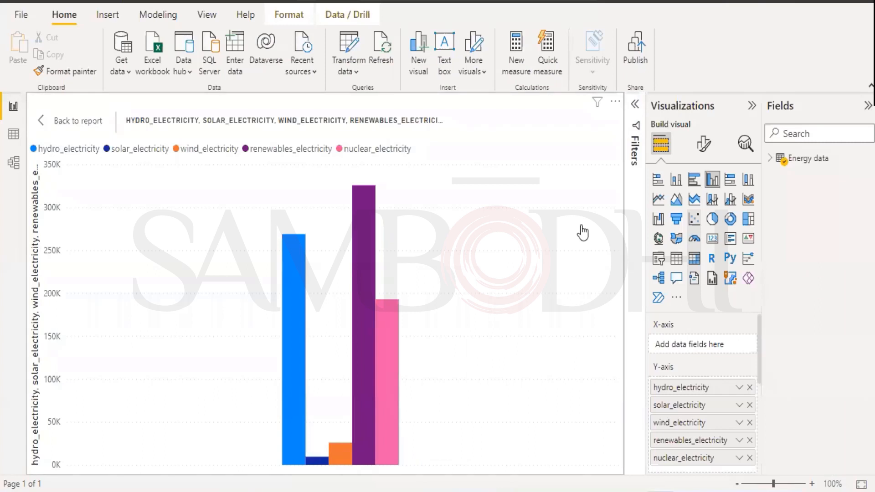
Step: Break the chart down by Row Labels on the X-axis and collapse the Filters, Visualizations and Fields panes around it
left_click(770, 160)
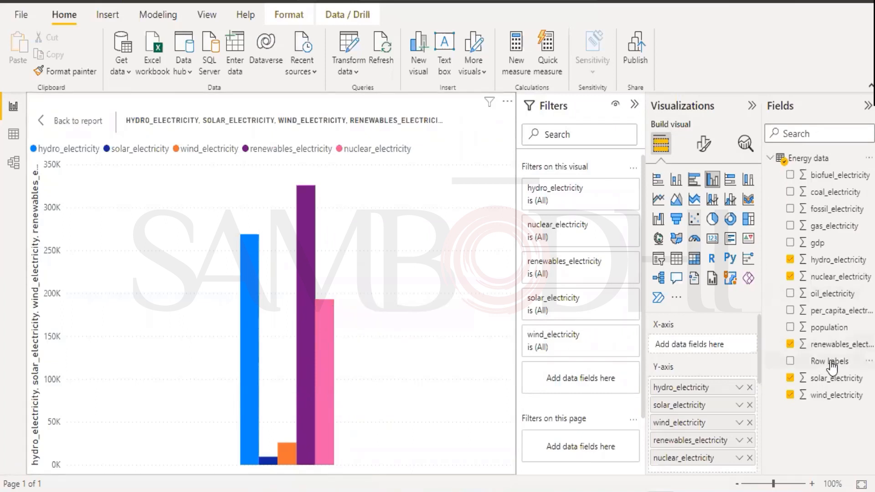
left_click(791, 363)
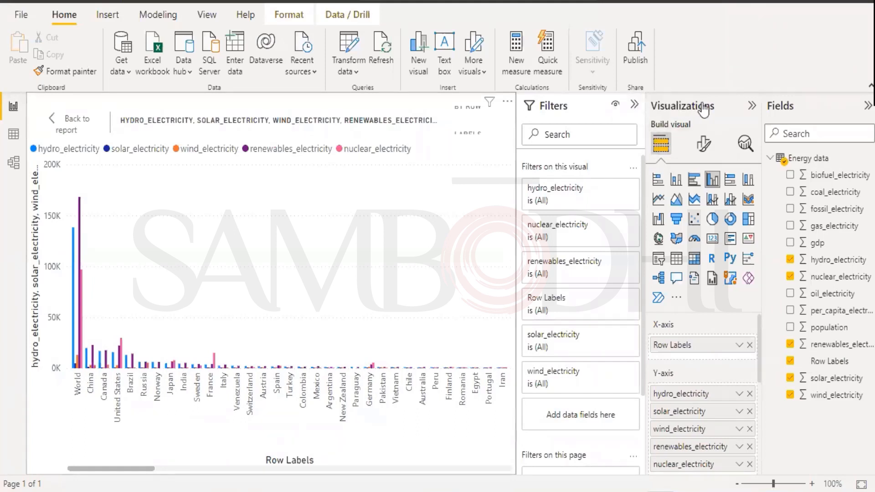
left_click(634, 105)
left_click(752, 106)
left_click(867, 105)
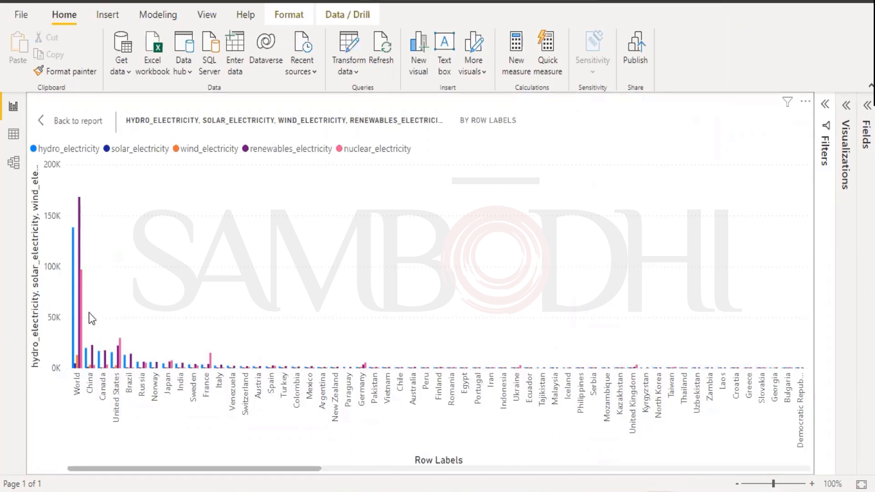
Step: Highlight the World columns in the chart and locate the World row at the end of the table in the Data view
left_click(73, 308)
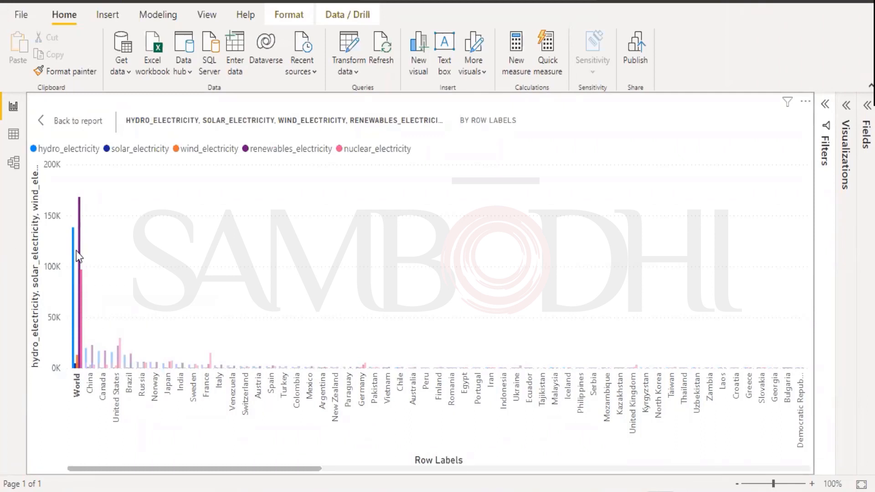
left_click(13, 136)
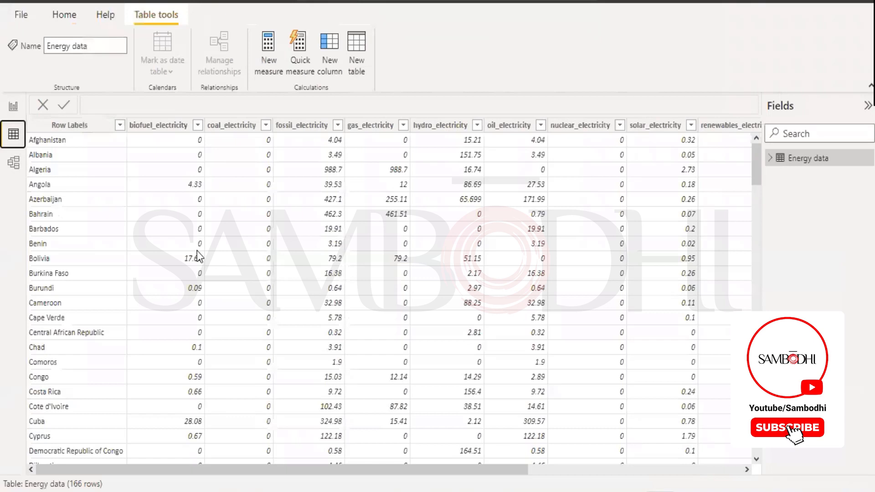
scroll(197, 251, "down", 20)
scroll(197, 251, "down", 20)
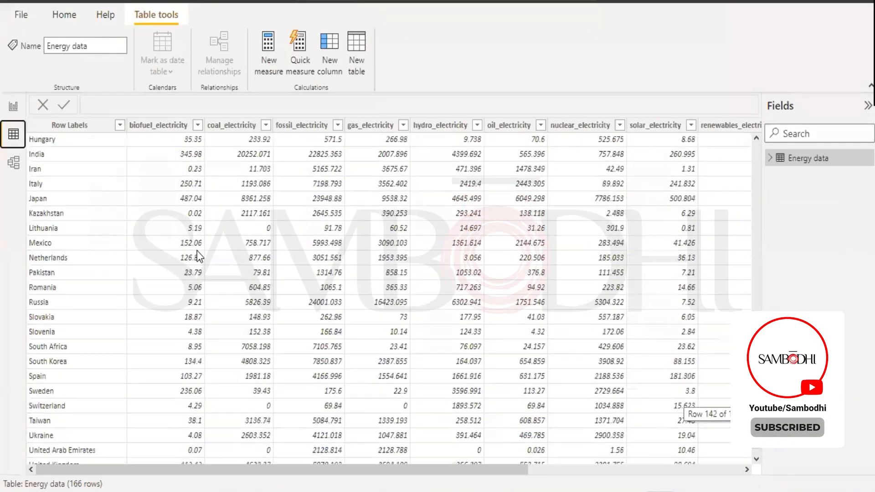
scroll(197, 250, "down", 2)
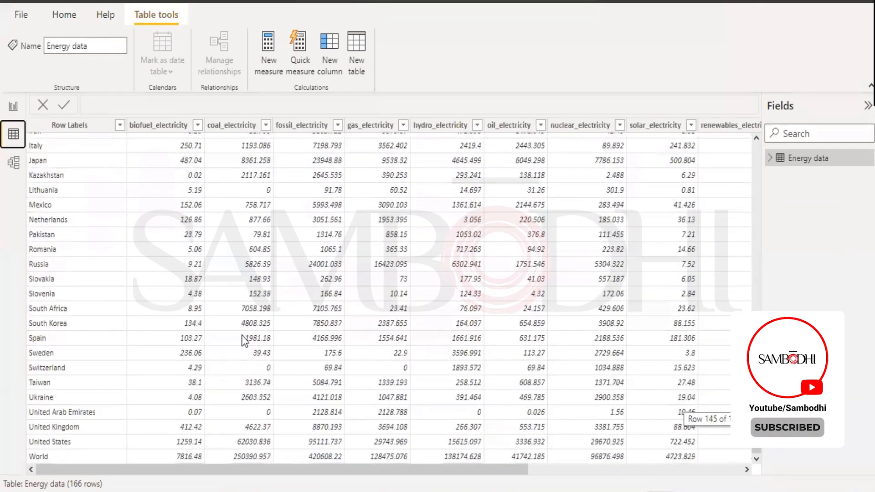
left_click(89, 461)
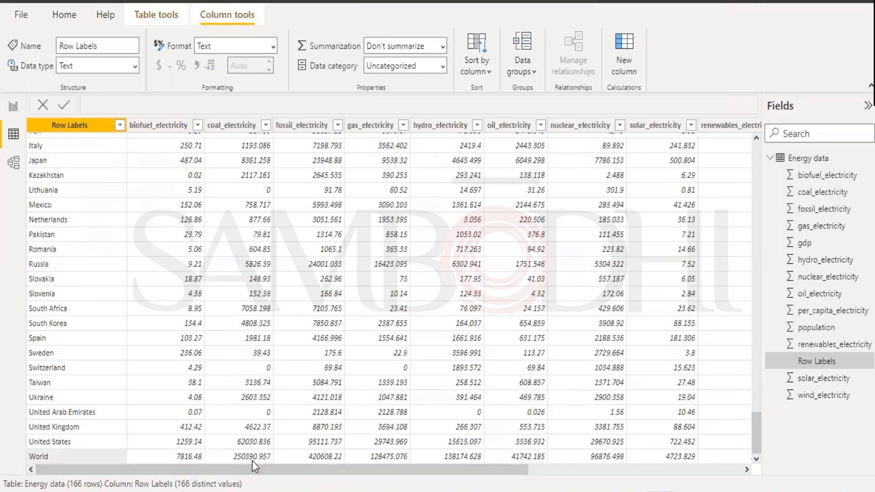
left_click_drag(384, 469, 658, 479)
left_click_drag(537, 474, 235, 348)
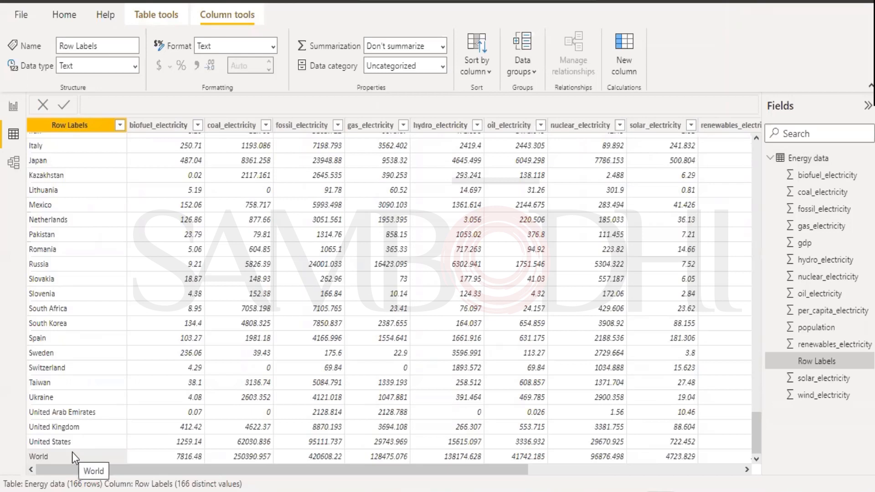
Step: Delete the Row Labels column from the Energy data table and look through the remaining columns
right_click(87, 460)
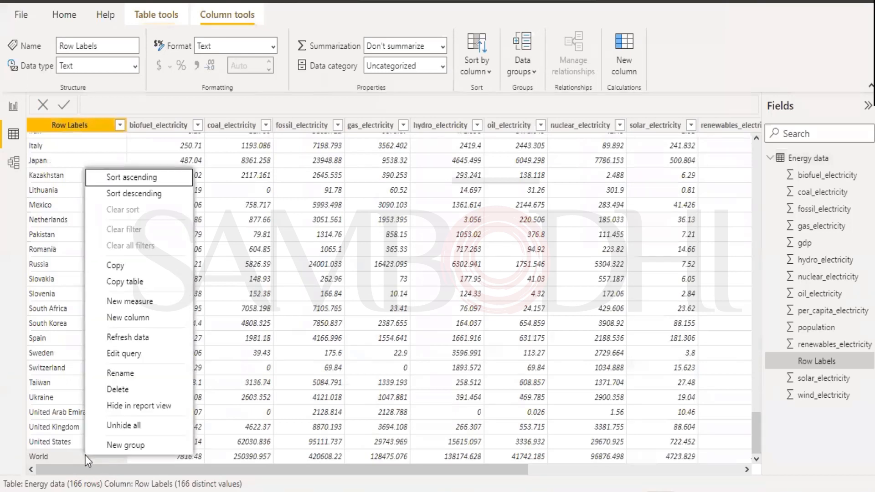
left_click(135, 384)
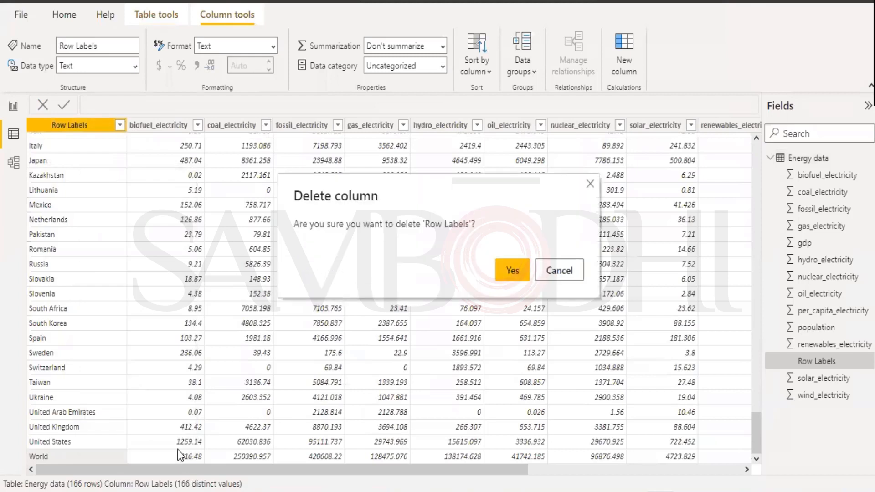
left_click(511, 271)
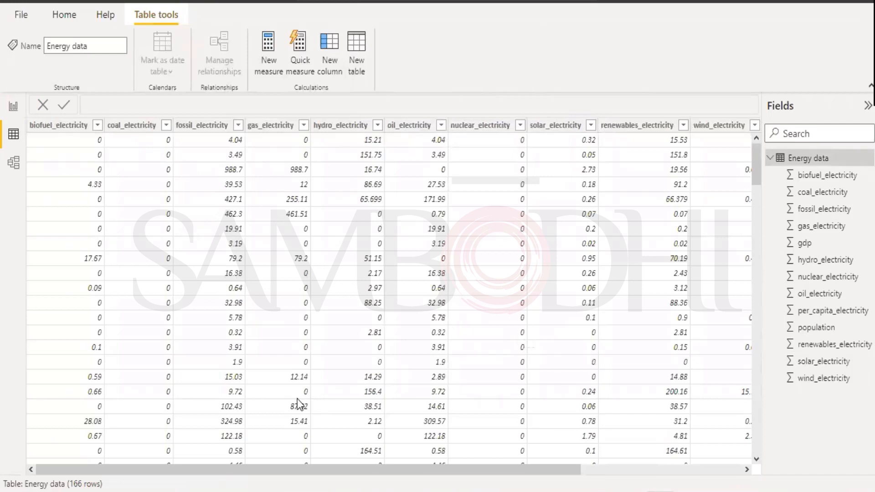
scroll(297, 399, "down", 7)
scroll(298, 398, "up", 7)
left_click(63, 15)
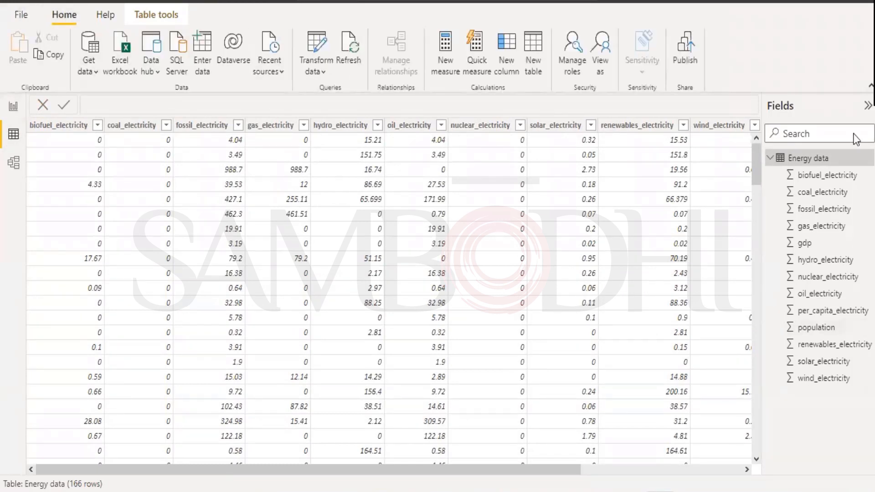
Step: Return to the Report view, leave focus mode and repair the chart's broken field reference
left_click(15, 111)
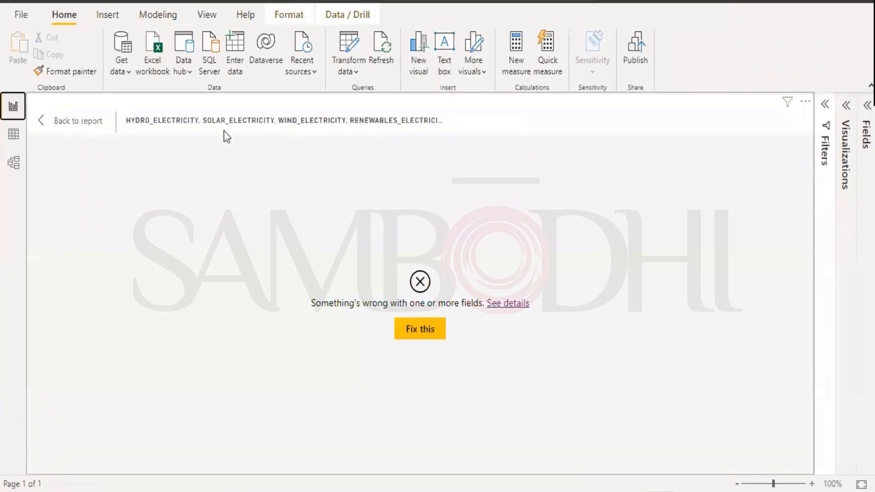
left_click(57, 124)
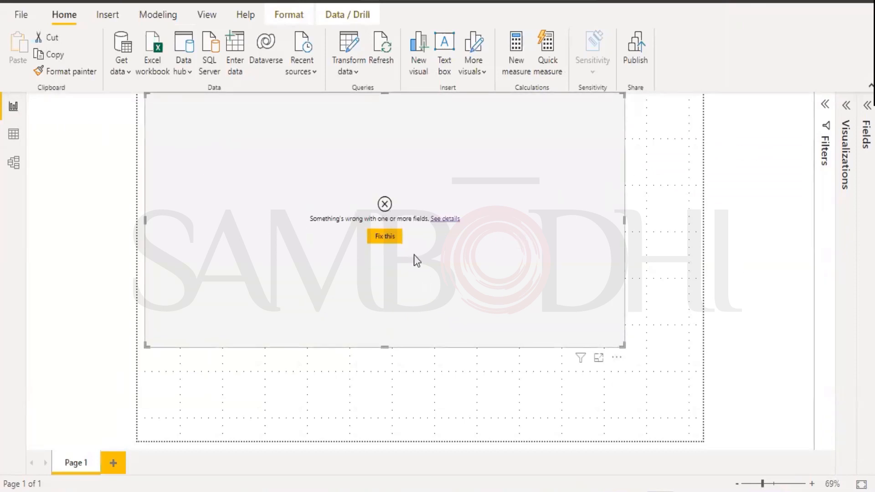
left_click(385, 237)
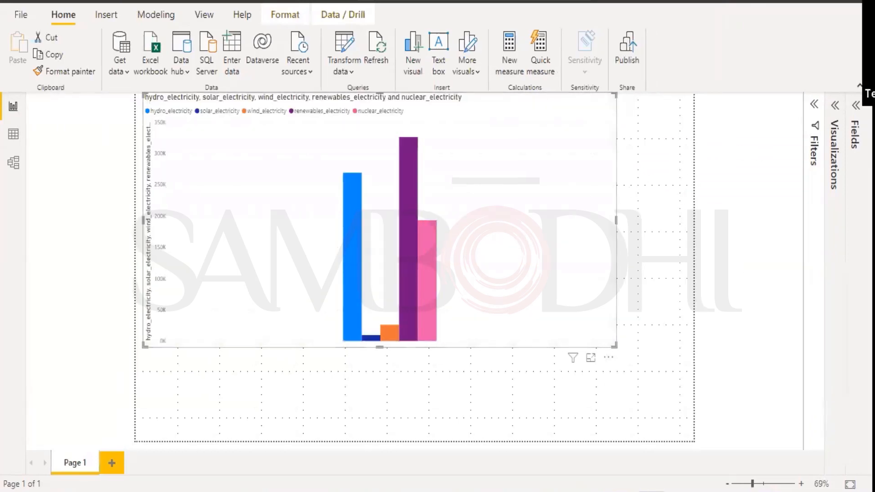
Step: Delete the Energy data table from the model and bring up the list of available data sources
left_click(855, 135)
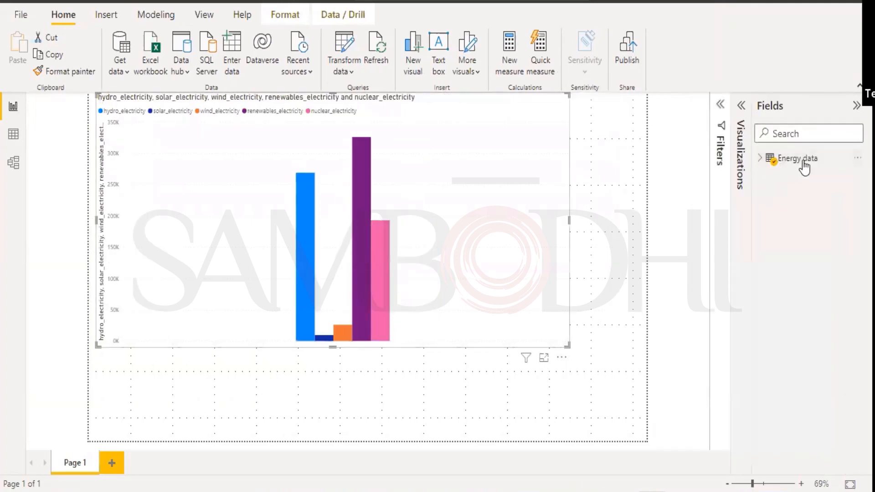
right_click(805, 163)
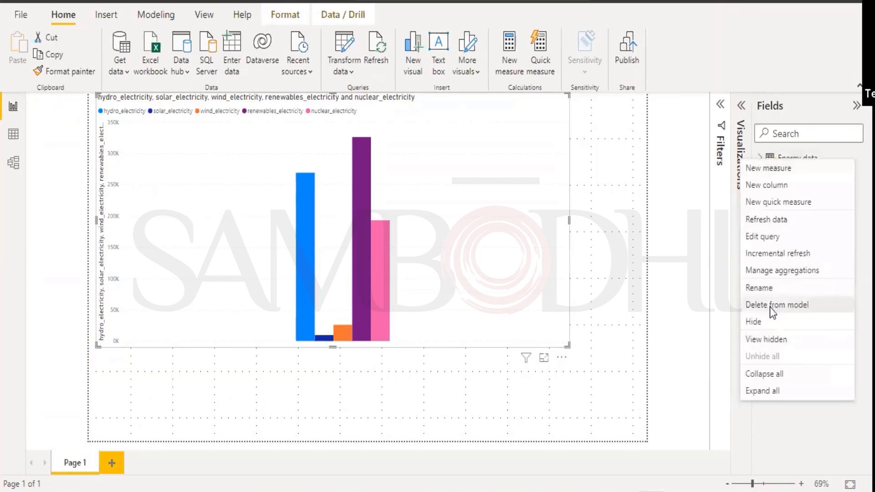
left_click(770, 307)
left_click(499, 262)
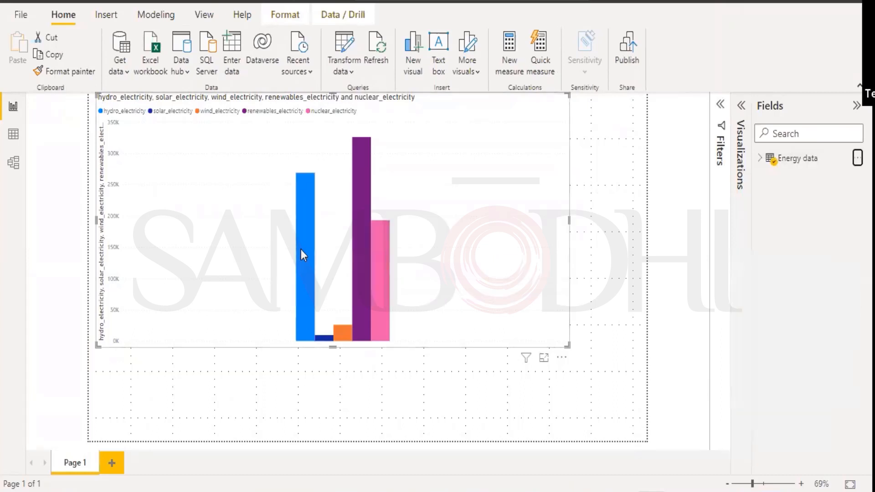
left_click(820, 201)
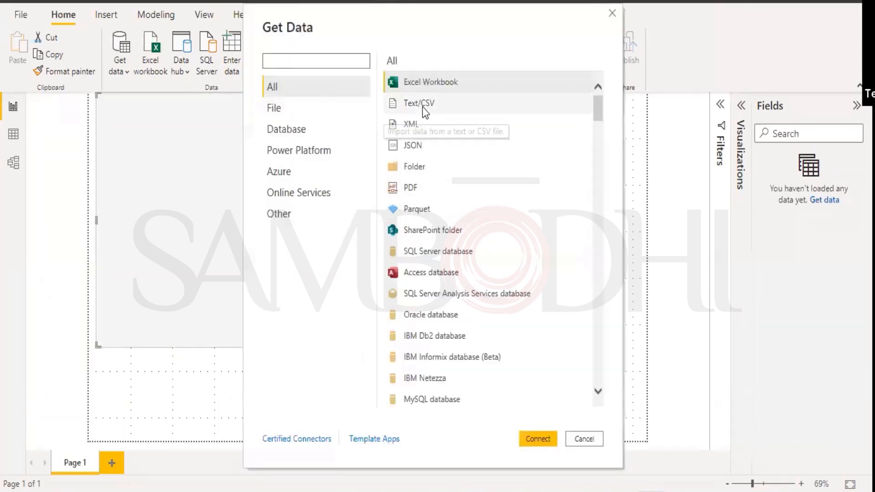
left_click(422, 107)
left_click(537, 436)
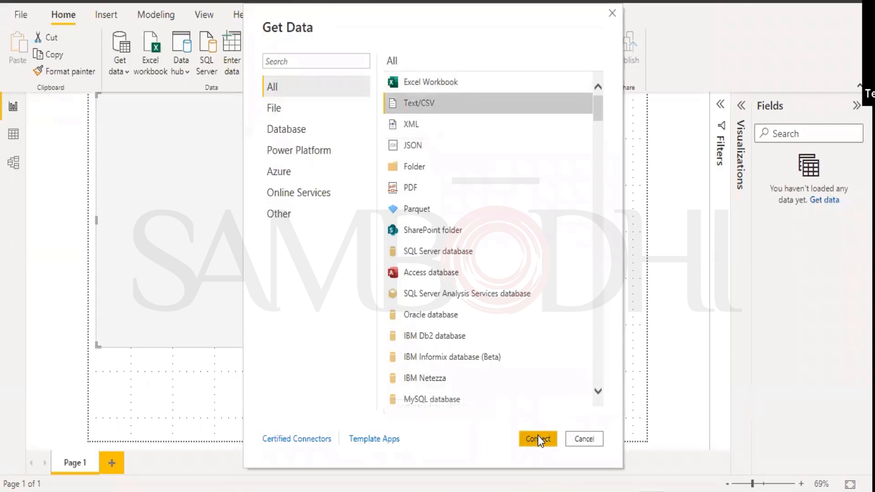
left_click(392, 168)
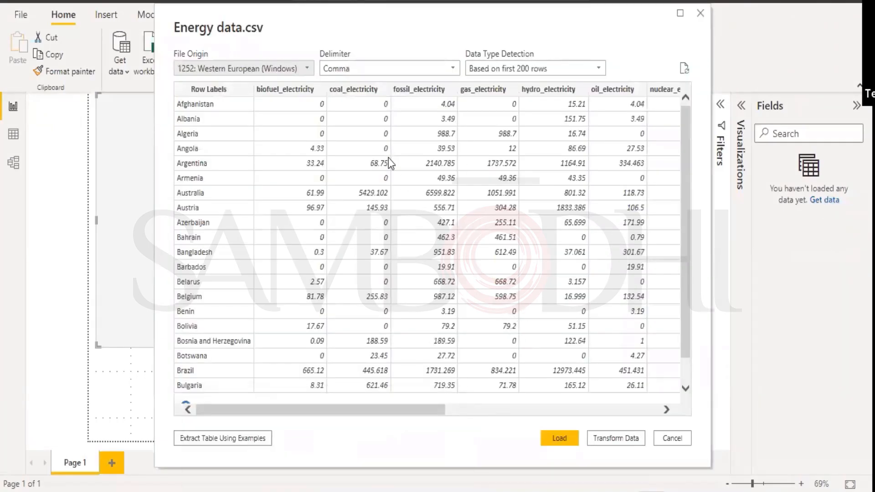
scroll(330, 279, "down", 2)
scroll(328, 381, "up", 2)
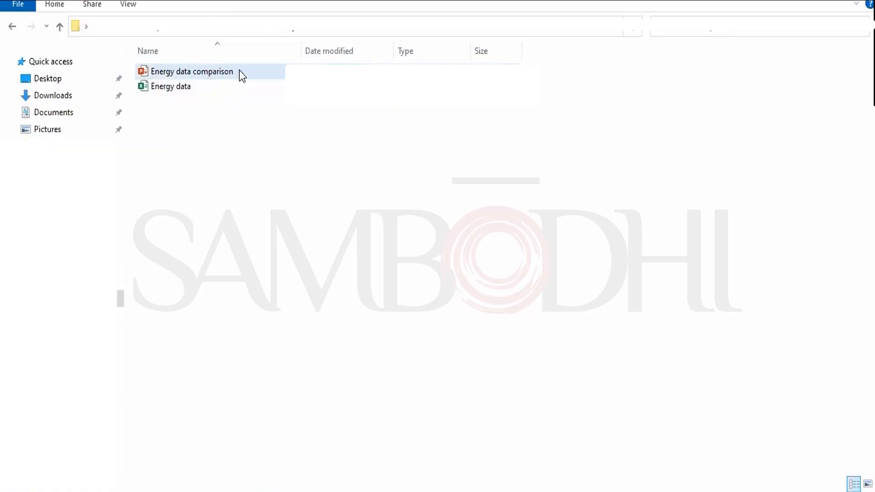
Step: Open the Energy data file in Excel and fit all columns to their contents, cancelling the pending import in Power BI
left_click(158, 88)
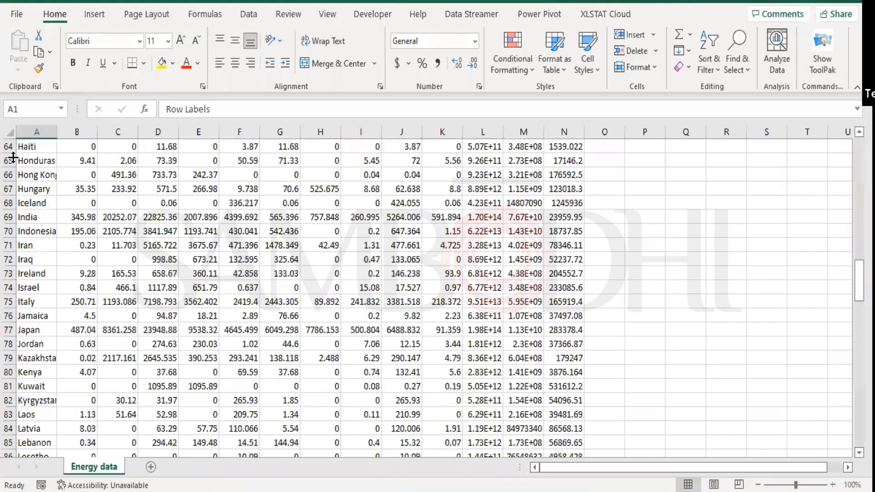
scroll(12, 157, "up", 11)
left_click(9, 132)
scroll(200, 306, "up", 10)
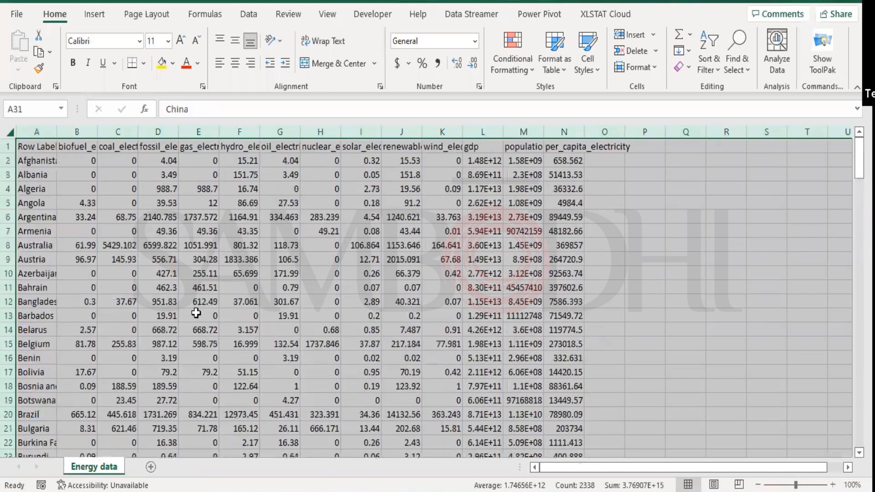
double_click(57, 132)
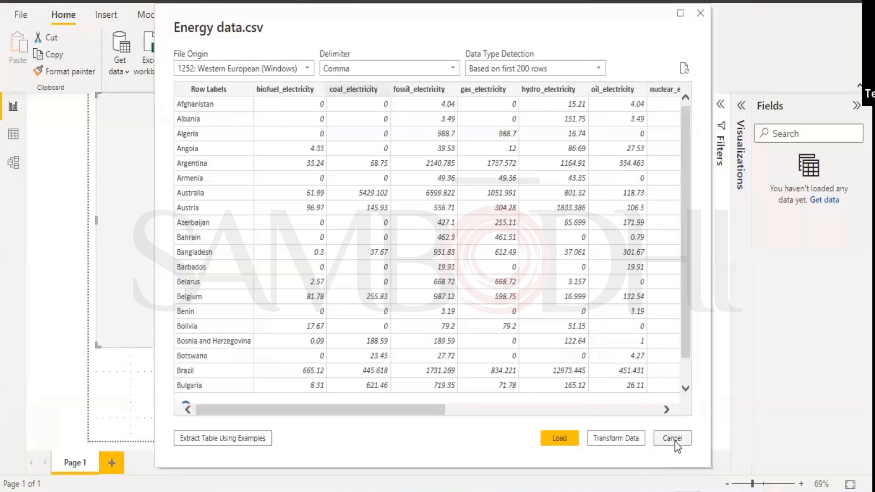
left_click(675, 440)
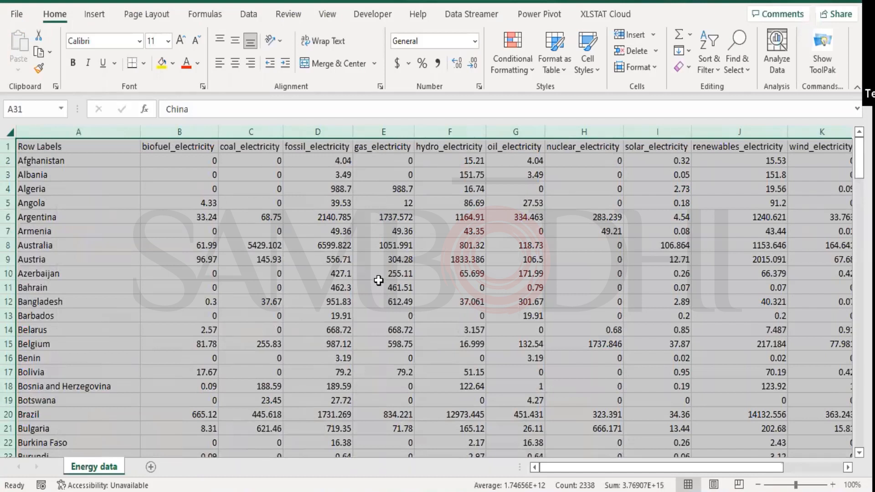
Step: Examine the Row Labels header and the country names listed beneath it
left_click_drag(196, 231, 196, 217)
left_click(53, 145)
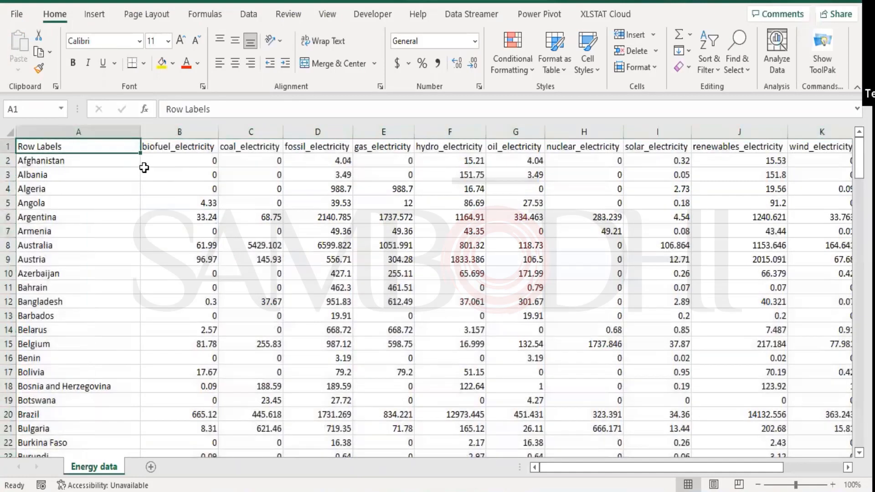
left_click_drag(47, 160, 73, 416)
scroll(287, 290, "up", 20)
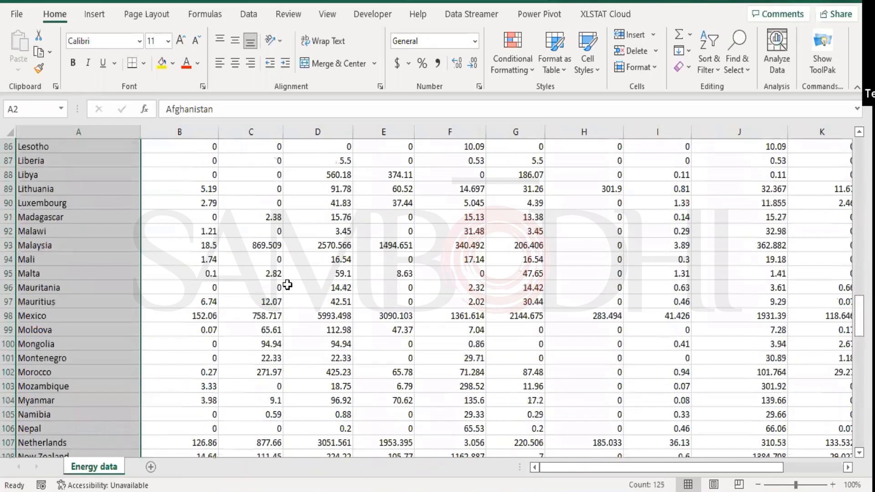
scroll(186, 165, "up", 16)
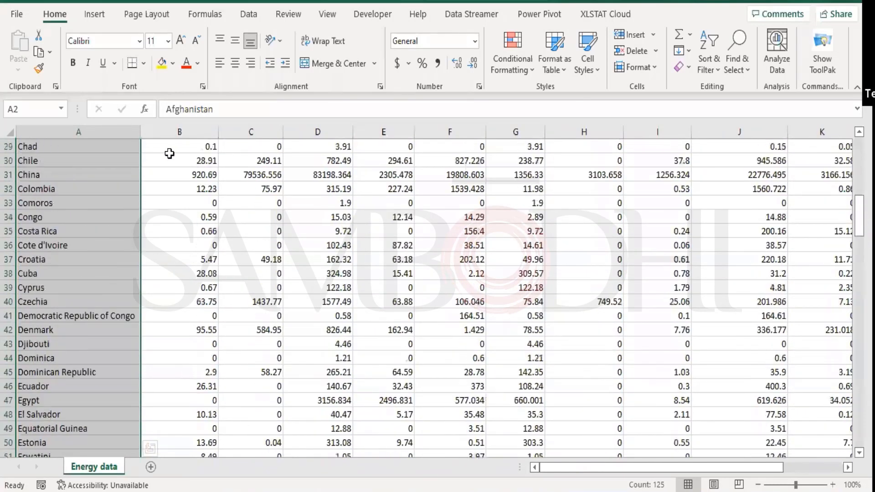
left_click(110, 158)
left_click_drag(110, 158, 268, 188)
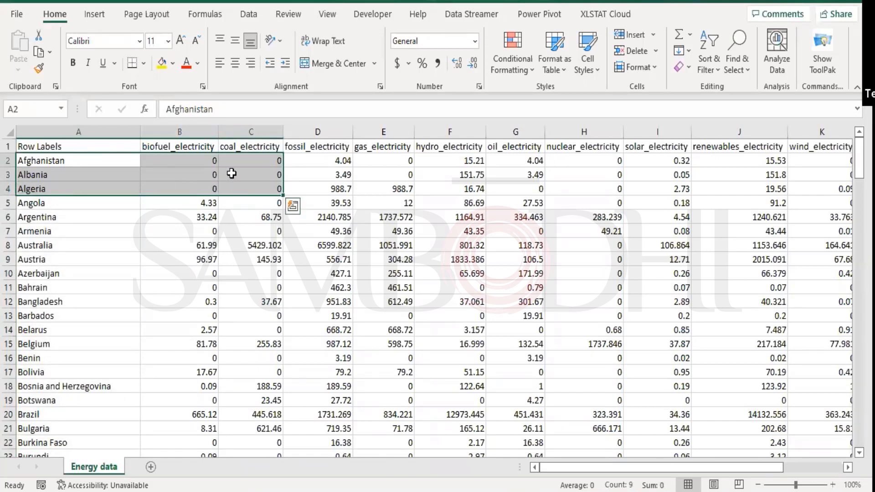
Step: Compare Algeria's biofuel, fossil, gas and hydro electricity values in the worksheet
left_click(84, 160)
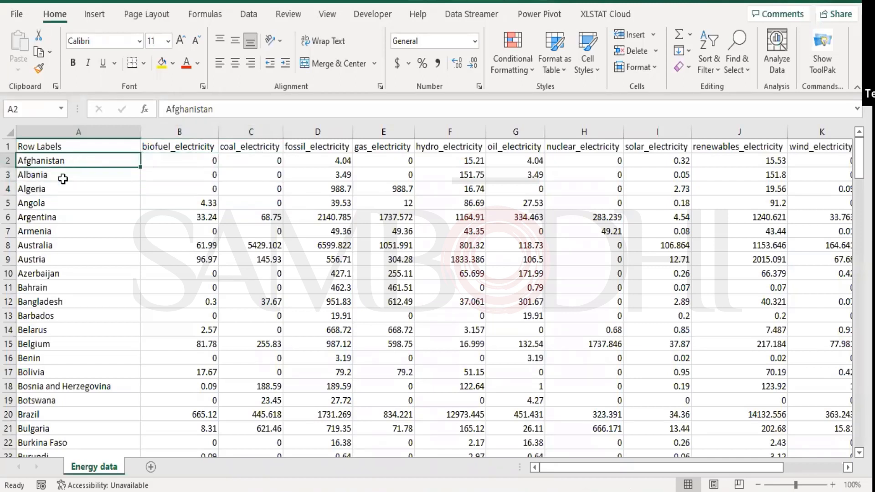
left_click_drag(73, 188, 167, 184)
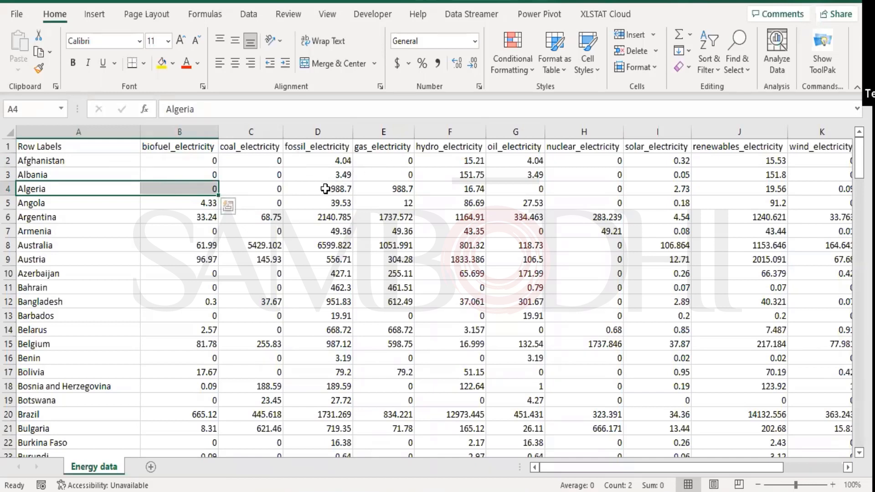
left_click_drag(325, 189, 429, 183)
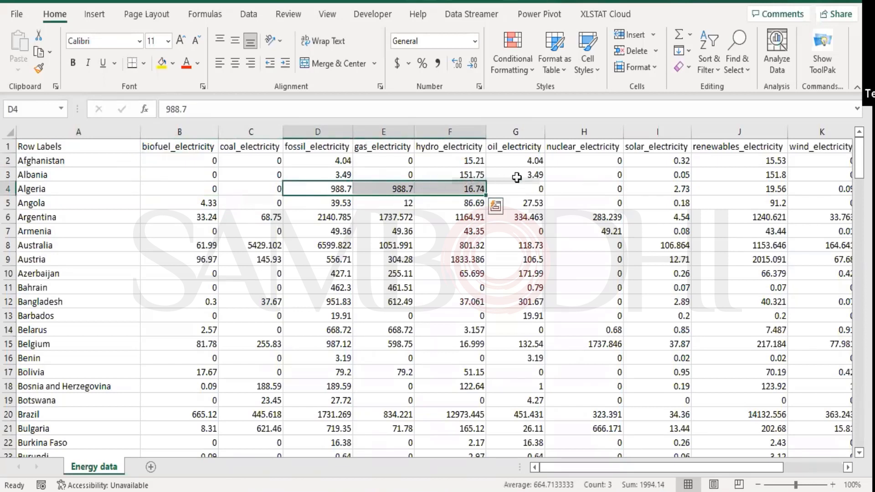
left_click_drag(608, 464, 456, 451)
left_click_drag(337, 188, 386, 188)
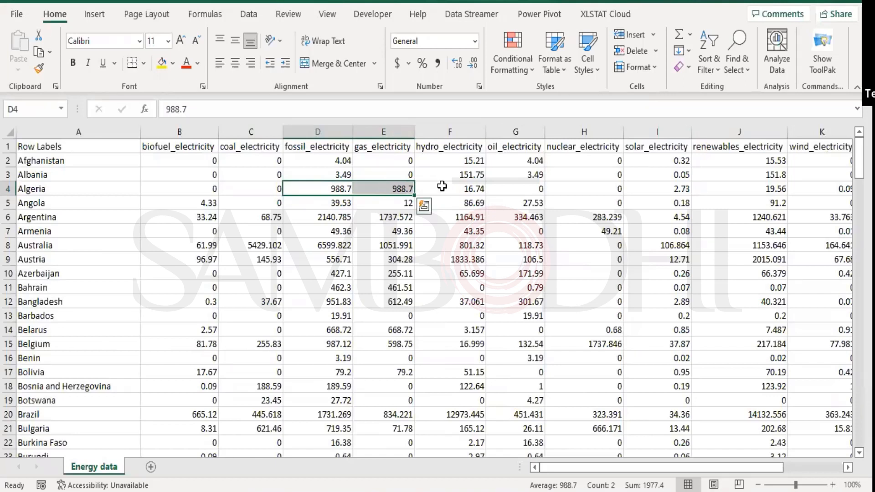
left_click(443, 184)
left_click_drag(338, 190, 391, 188)
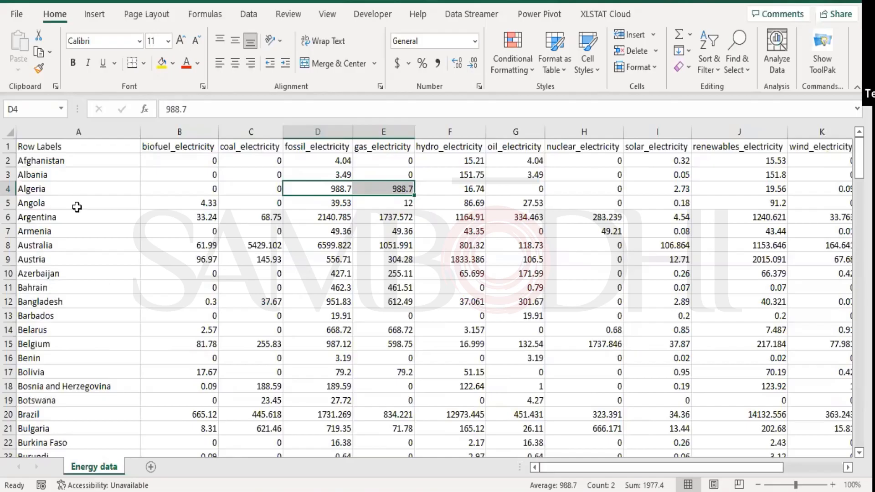
Step: Delete the World row near the end of the Energy data worksheet
left_click(65, 209)
scroll(64, 211, "down", 1)
scroll(65, 211, "down", 20)
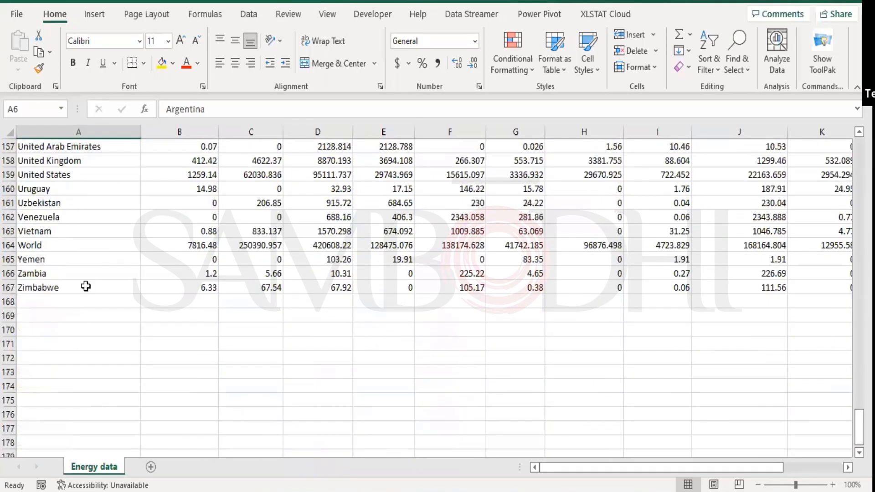
scroll(86, 286, "up", 1)
left_click(9, 287)
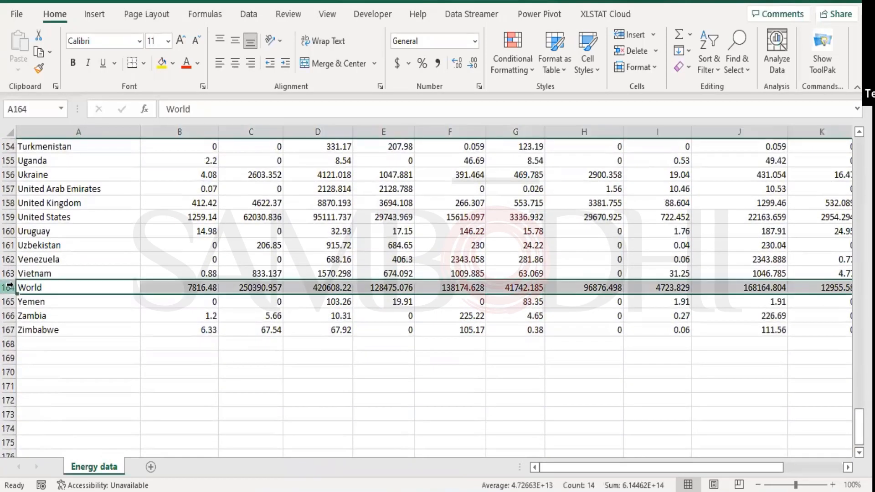
right_click(10, 287)
left_click(41, 173)
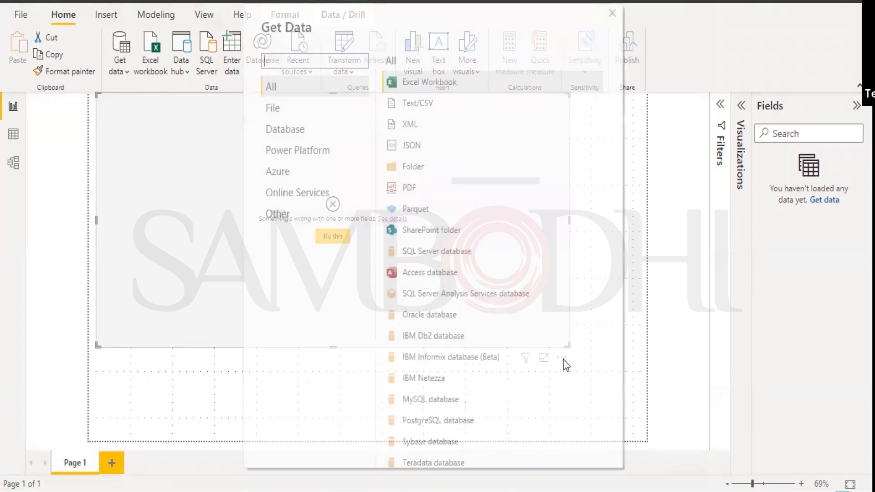
Step: Switch to Power BI, dismiss the data source list and remove the broken chart from the report page
left_click(452, 106)
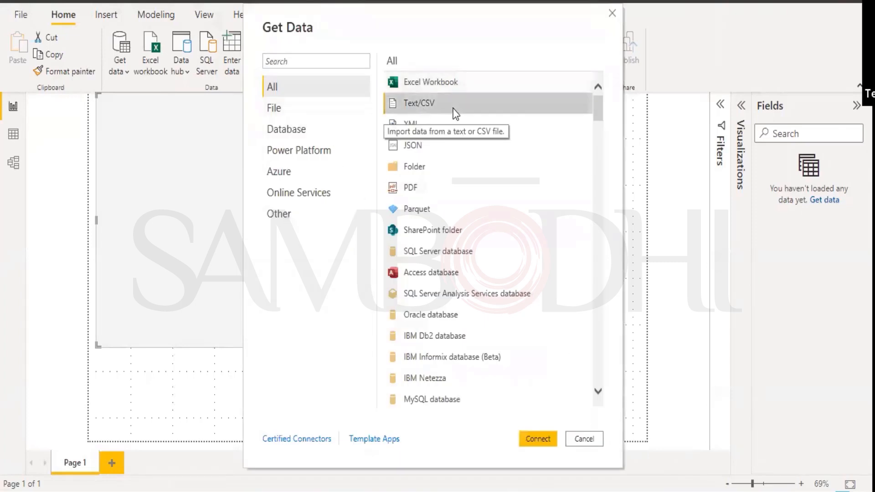
left_click(583, 446)
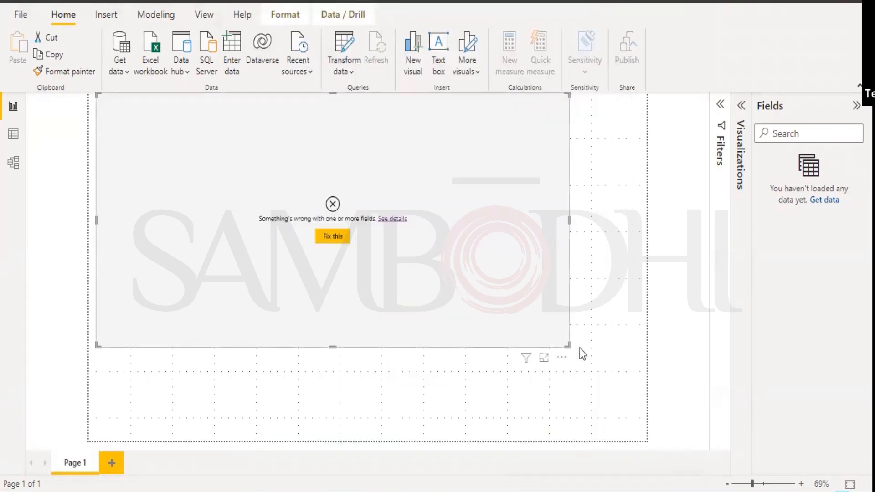
left_click(564, 359)
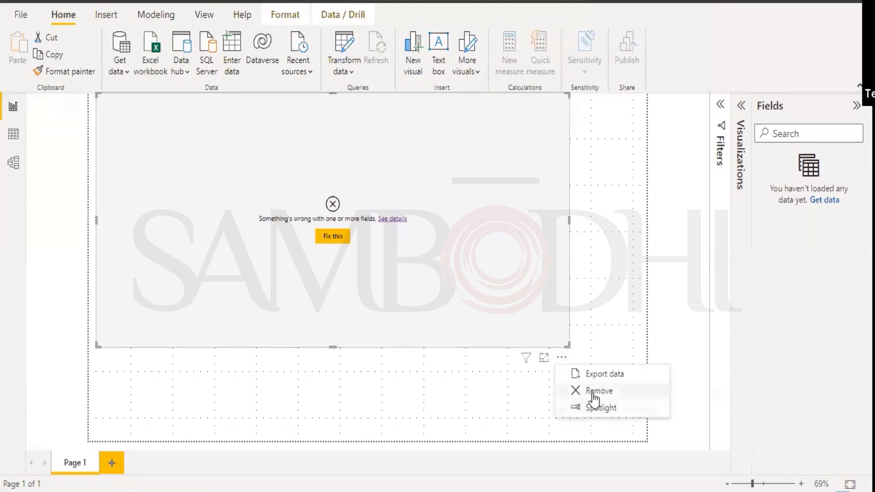
left_click(594, 396)
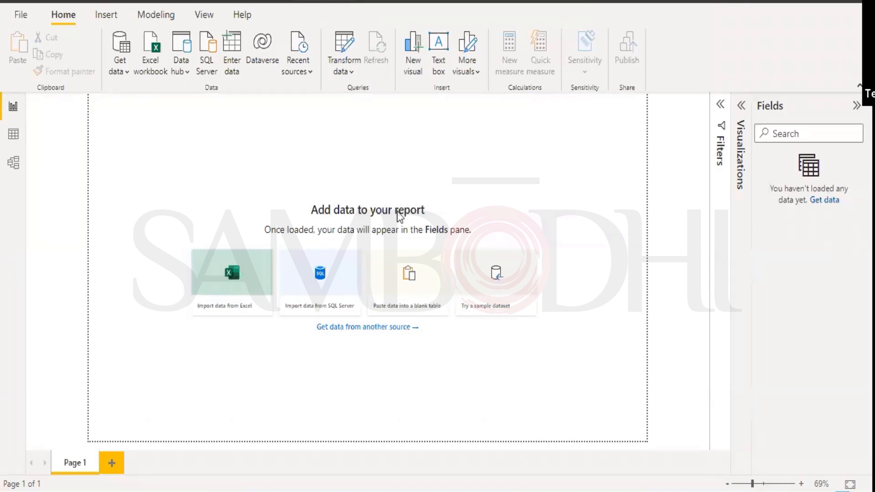
Step: Import the edited Energy data.csv as a Text/CSV source and load it into the model
left_click(433, 104)
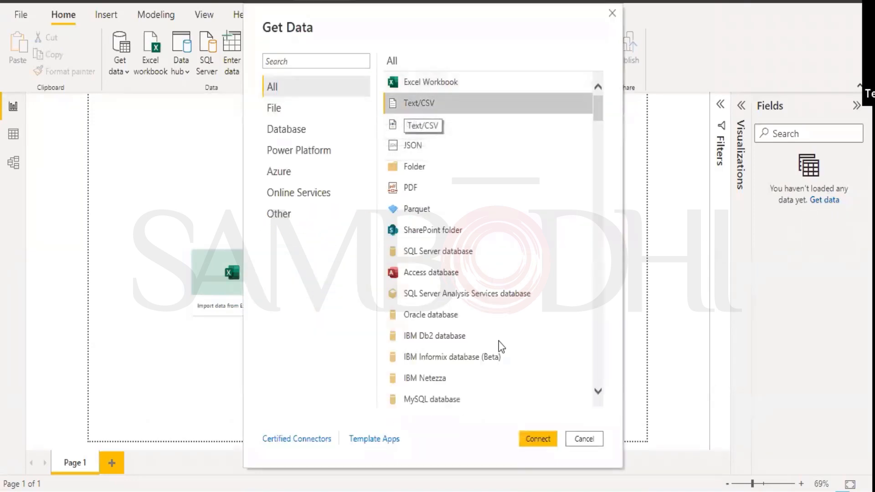
left_click(531, 439)
left_click(390, 168)
left_click(561, 396)
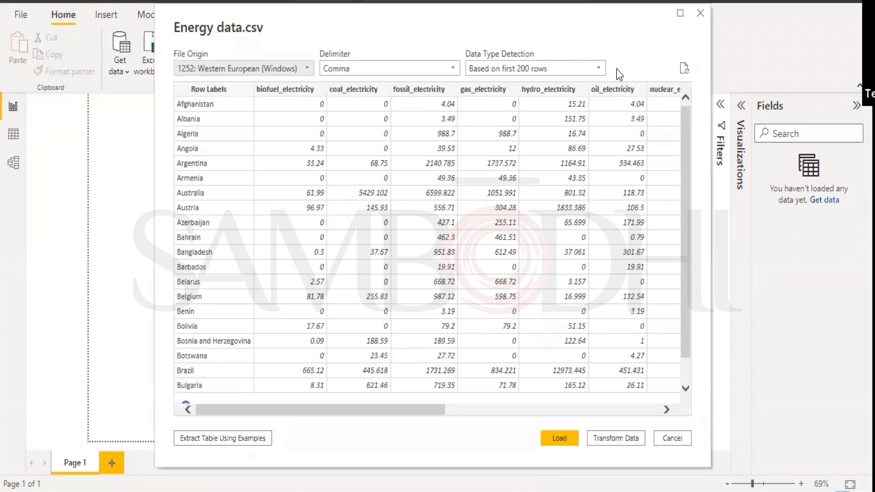
double_click(421, 28)
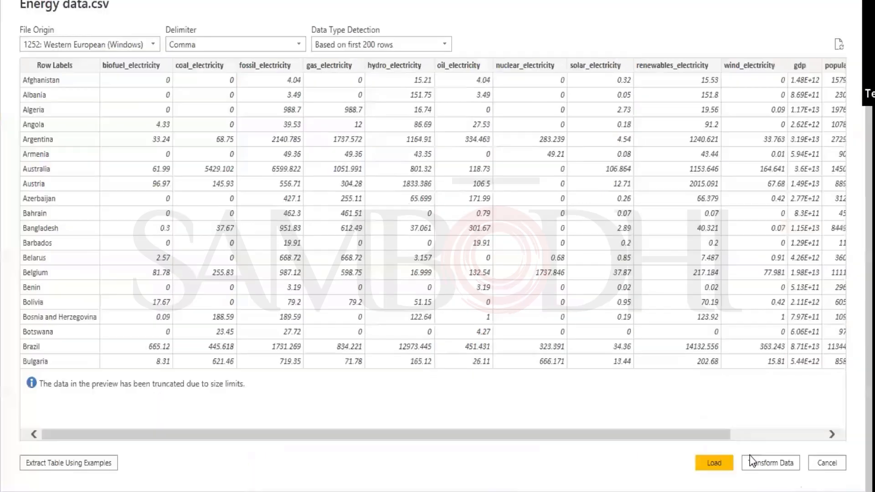
left_click(711, 460)
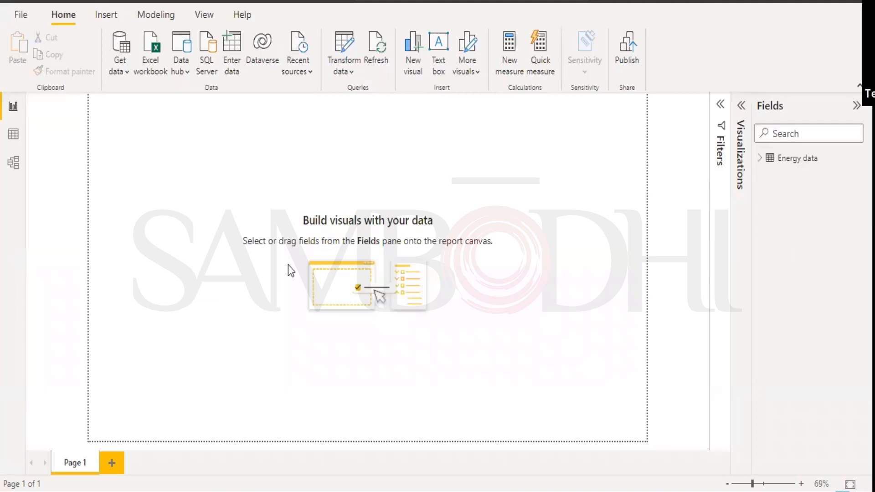
Step: Build a column chart of wind, solar, hydro and nuclear electricity by Row Labels, enlarged to cover most of the report page
left_click(760, 158)
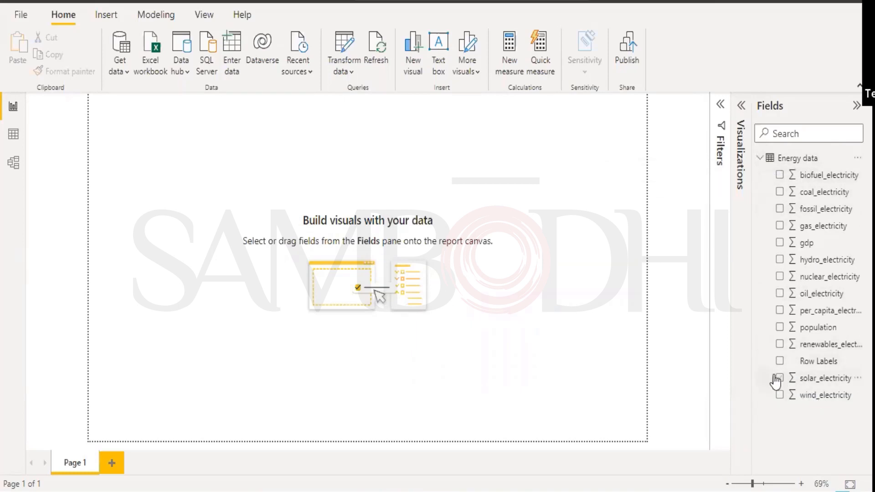
left_click(780, 396)
left_click(780, 378)
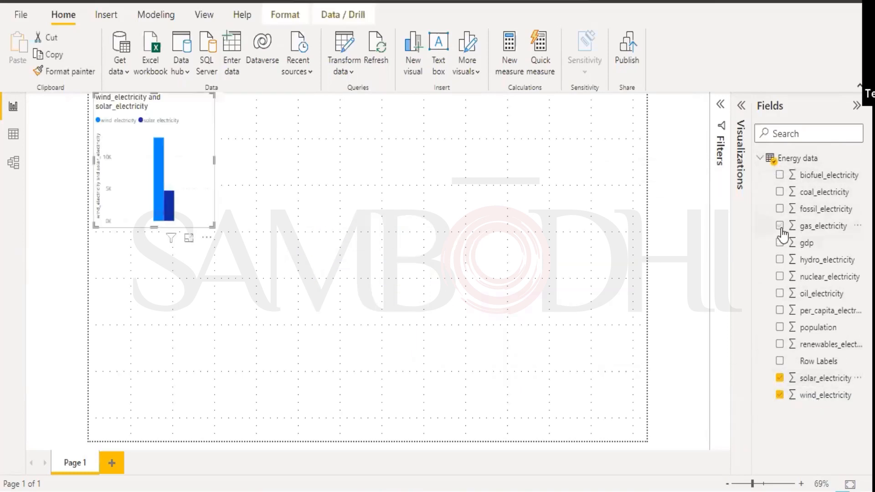
left_click(780, 259)
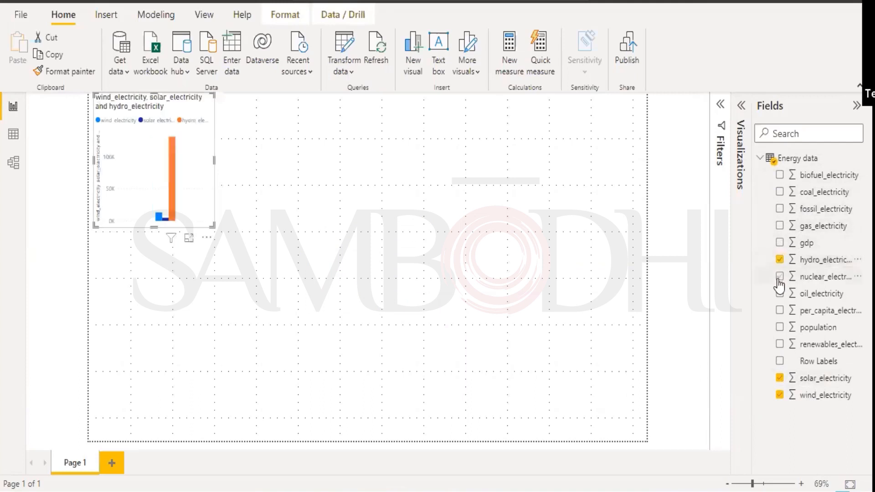
left_click(780, 276)
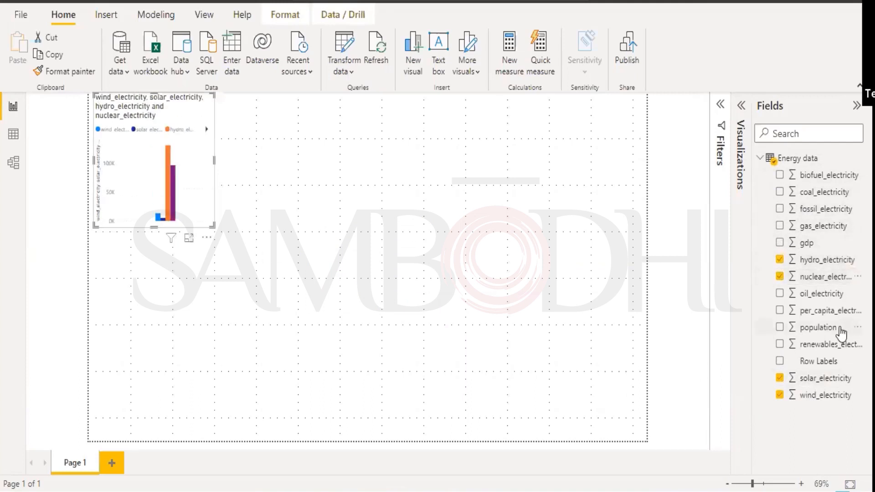
left_click_drag(382, 320, 579, 368)
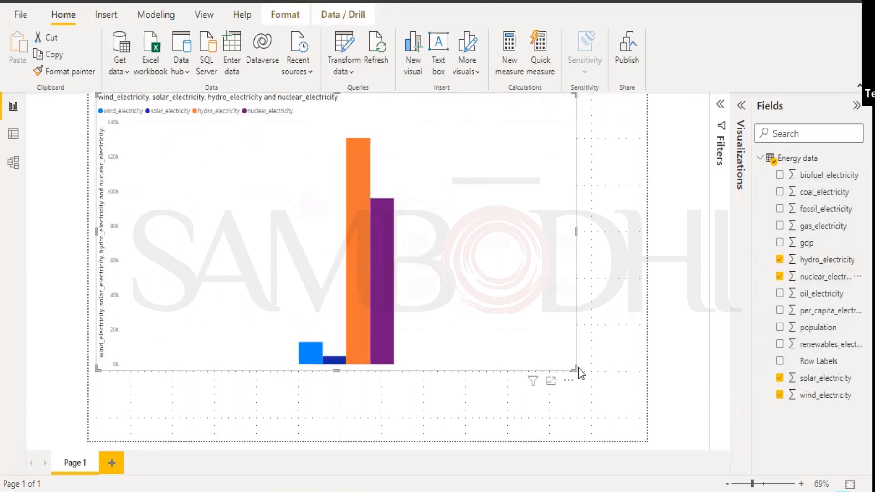
left_click(779, 362)
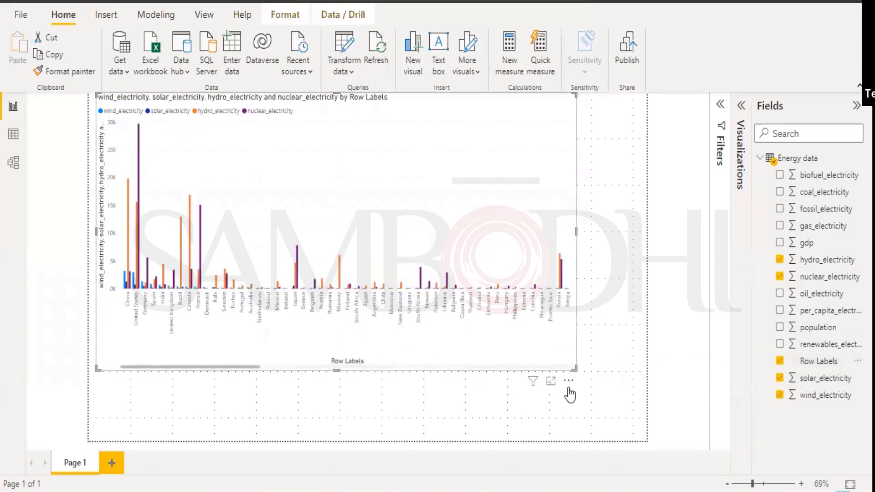
Step: Show the column chart in focus mode and rename the Row Labels field to Country name
left_click(551, 381)
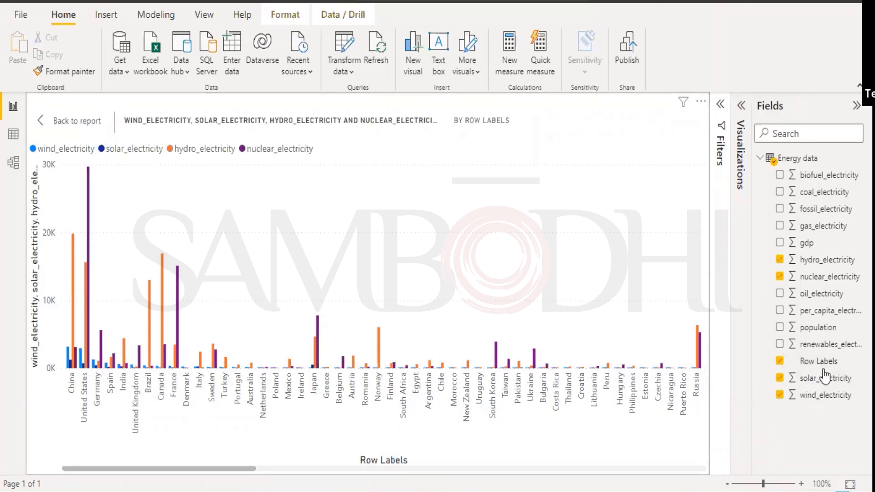
right_click(813, 361)
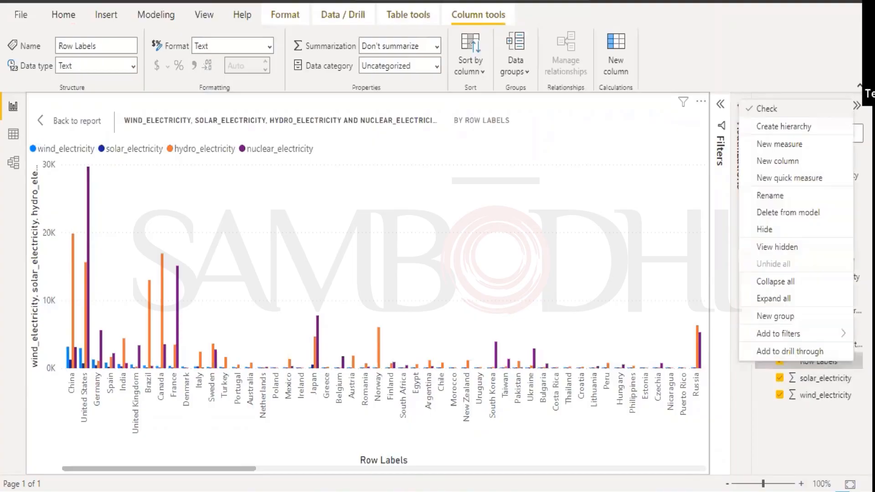
left_click(797, 196)
type("Country name")
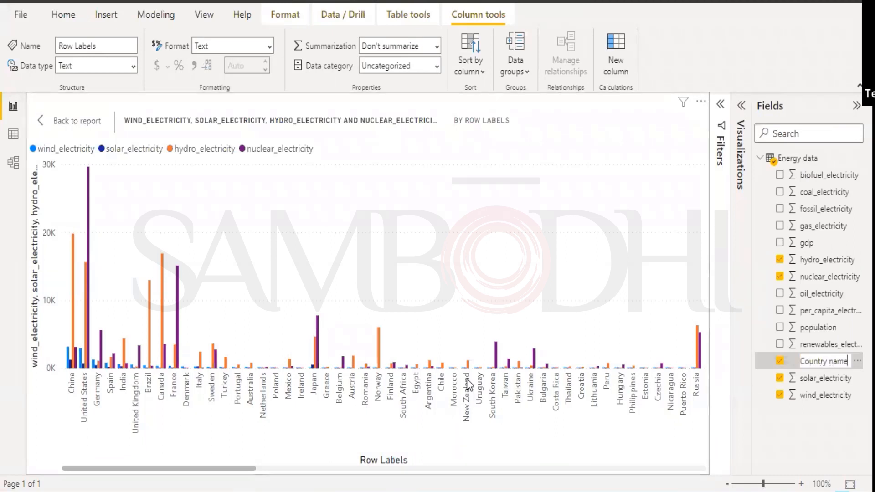
key("Return")
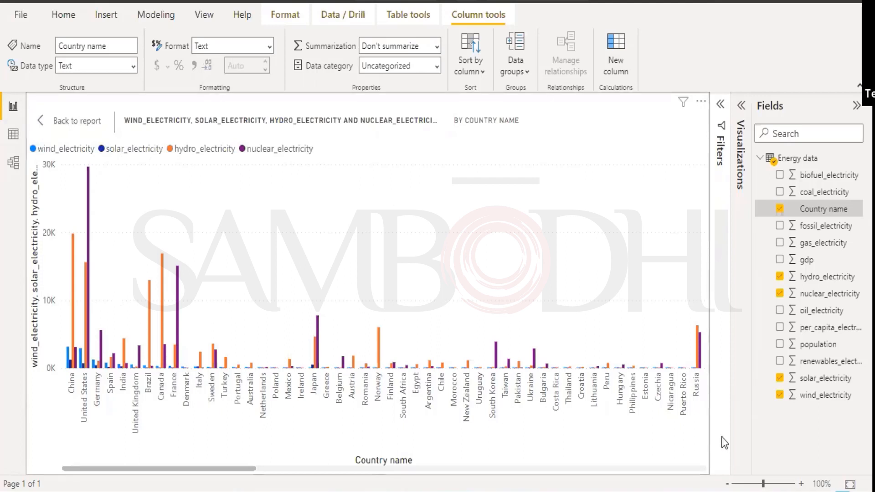
Step: Sort the chart's axis ascending by wind_electricity and look through the countries to the far end
left_click(701, 102)
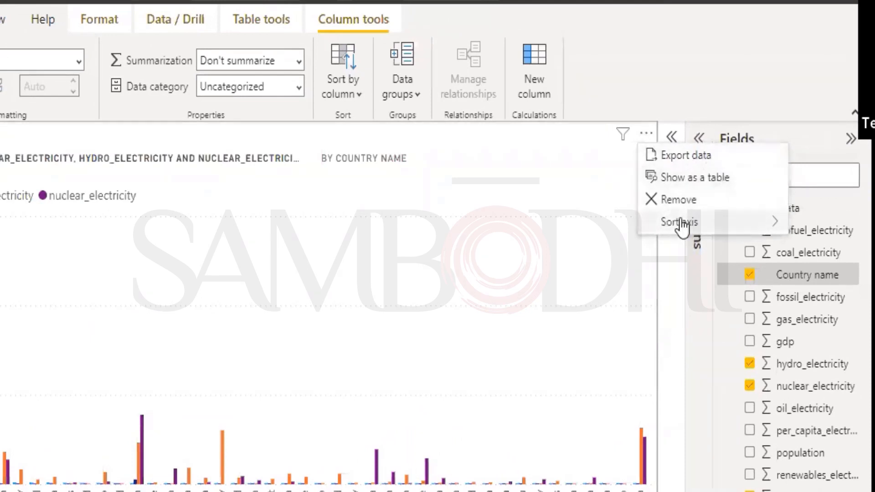
mouse_move(683, 230)
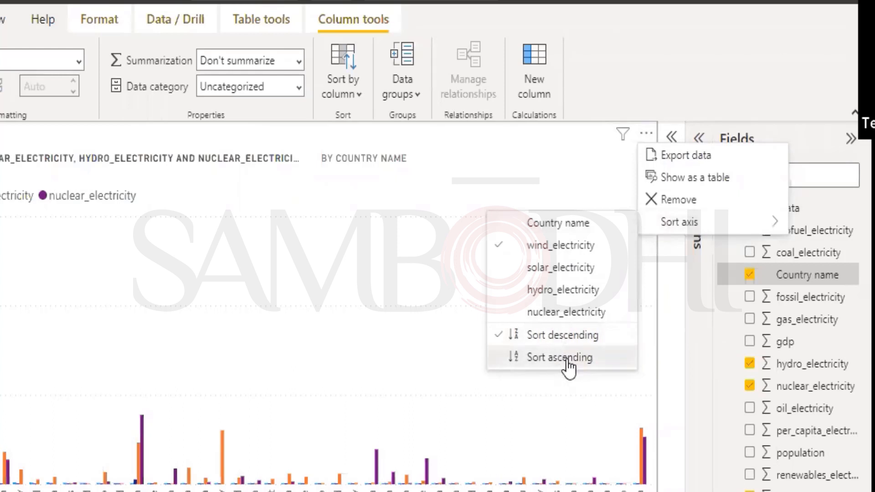
left_click(566, 359)
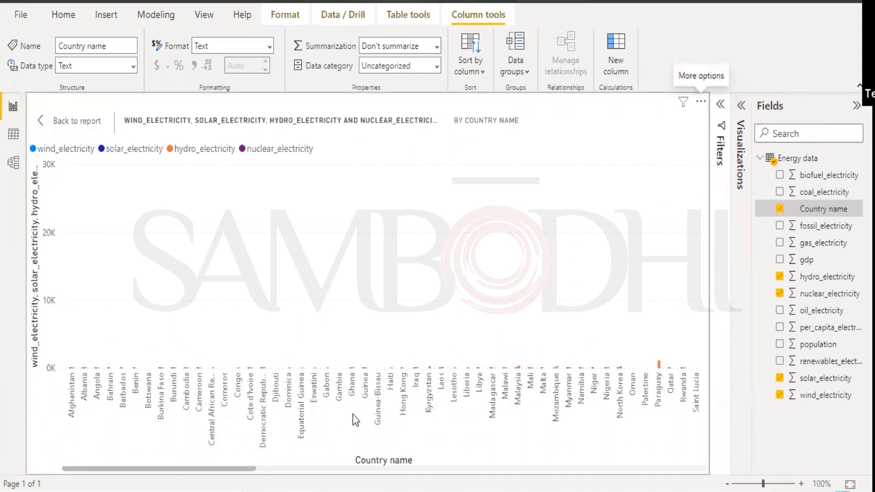
left_click_drag(220, 469, 477, 470)
left_click_drag(550, 474, 688, 479)
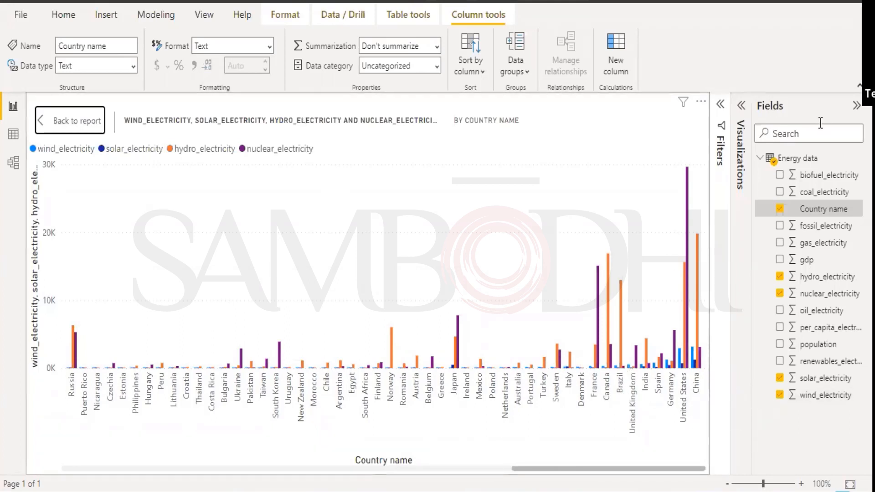
Step: Sort the chart's axis descending by wind_electricity, look through the countries and return to the report page
left_click(701, 101)
mouse_move(729, 171)
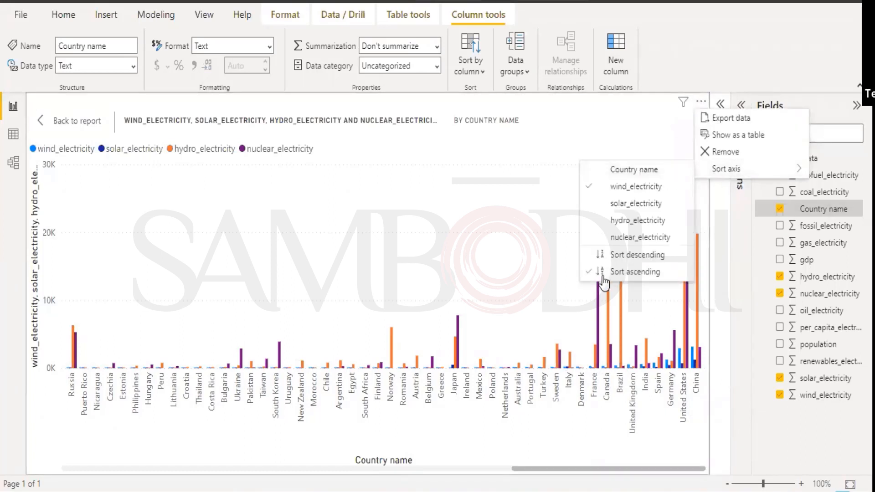
left_click(613, 255)
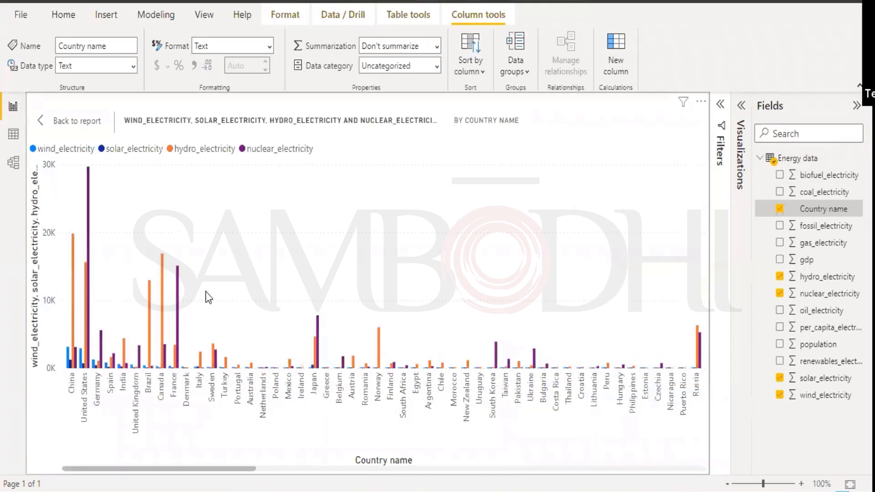
left_click_drag(215, 469, 723, 474)
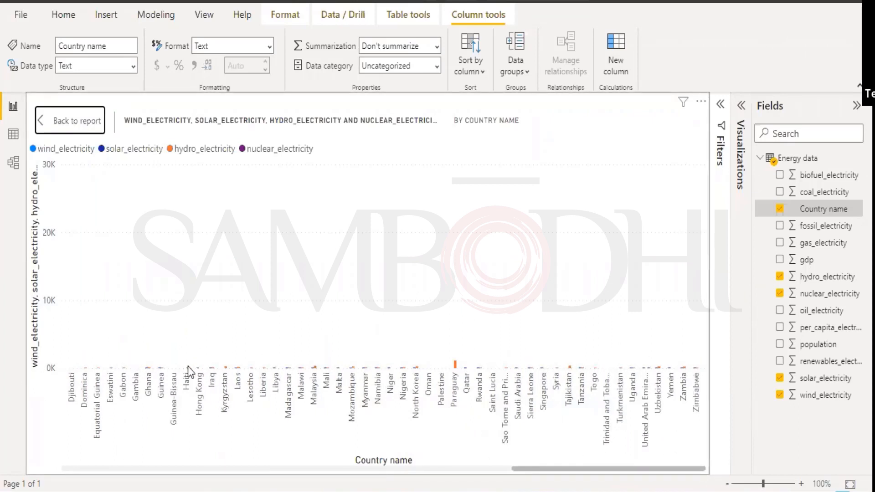
left_click(173, 468)
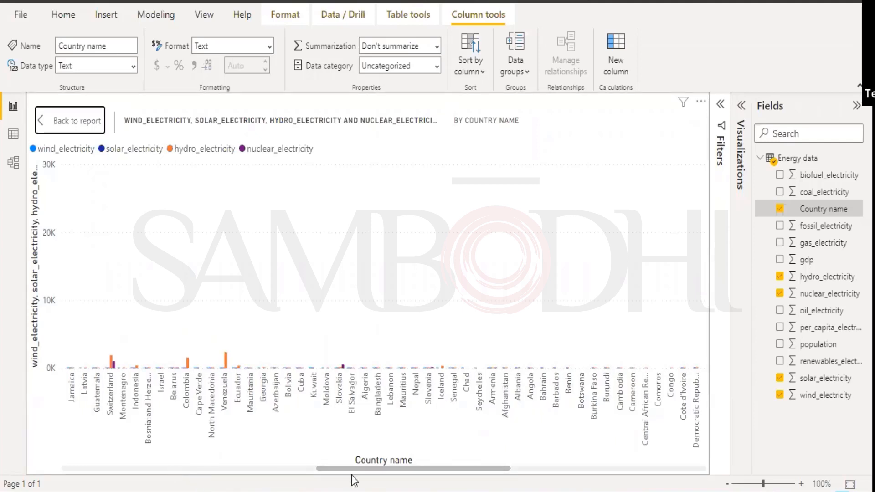
left_click_drag(351, 470, 69, 473)
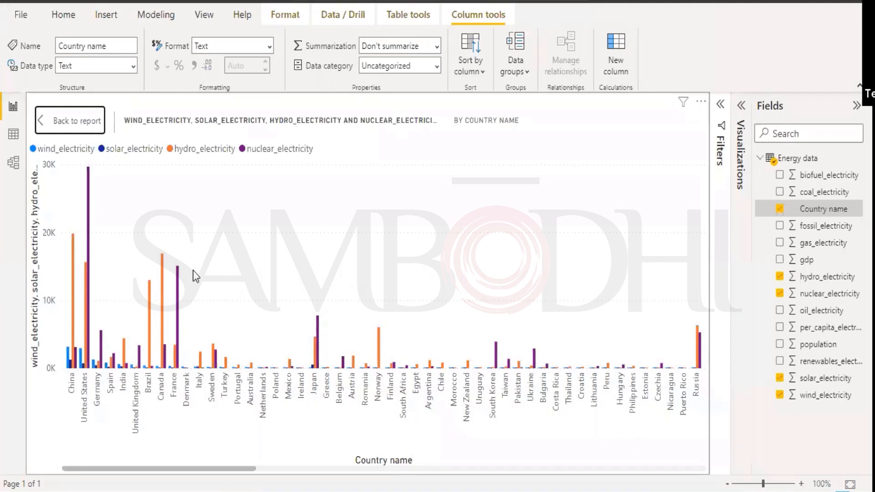
left_click(58, 127)
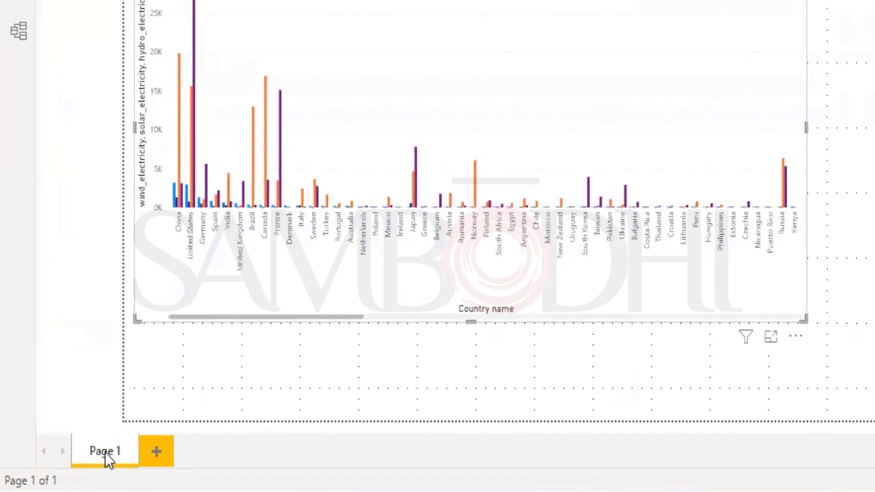
Step: Rename the report page as Renewables
right_click(104, 452)
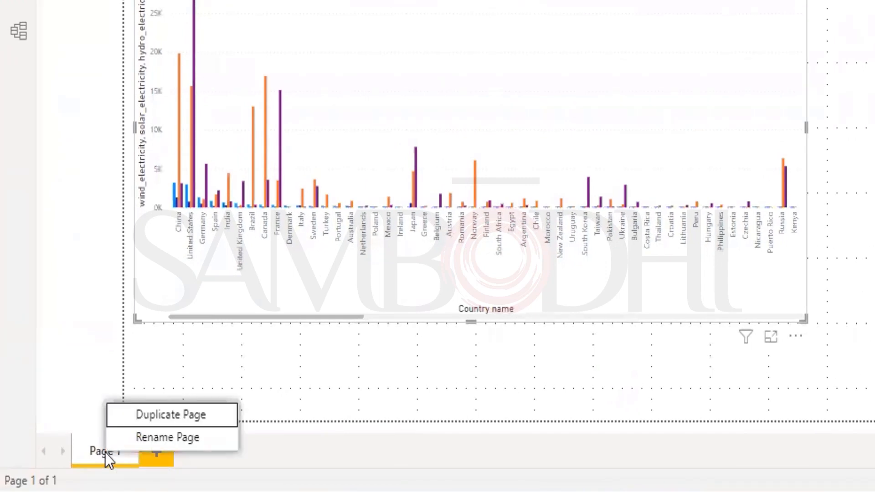
left_click(149, 439)
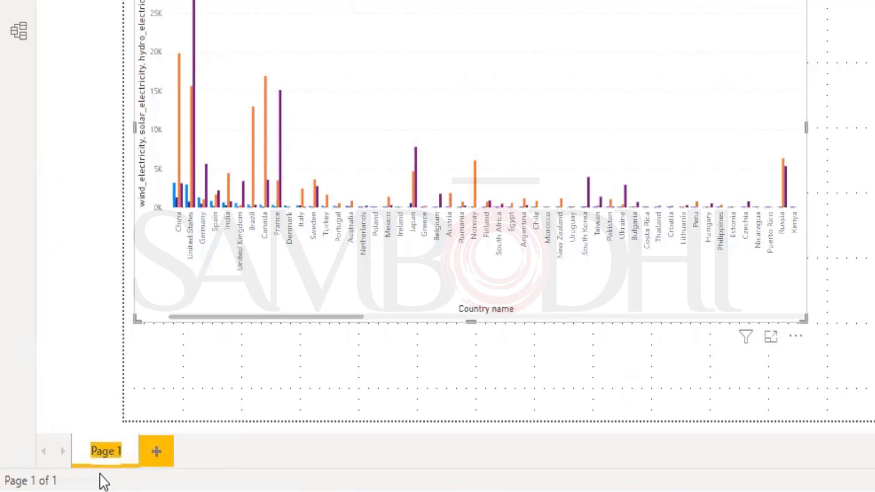
type("Renewable")
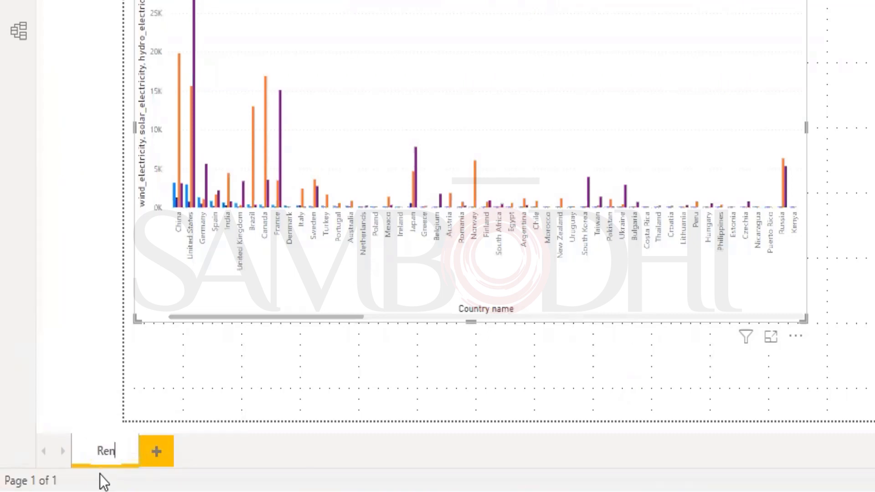
type("s")
key("Return")
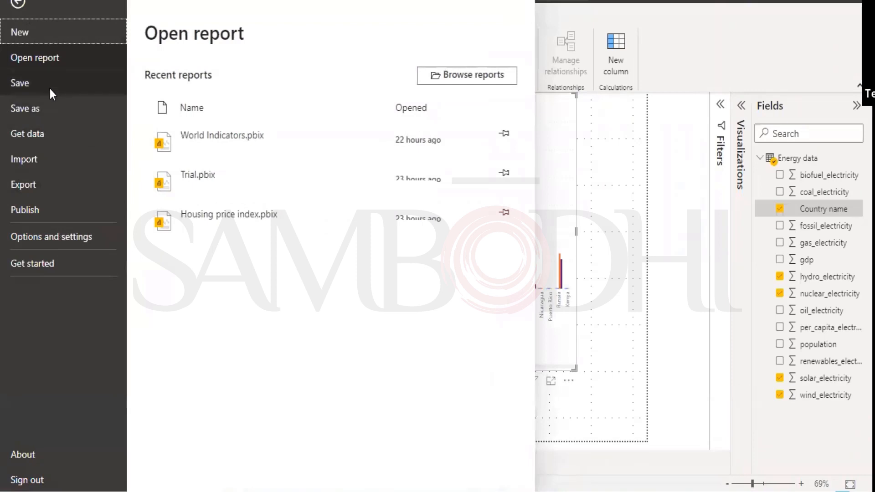
Step: Try to save the report as a new file named Global energy data comparison - Renwables v/s Non-Renewables
left_click(46, 109)
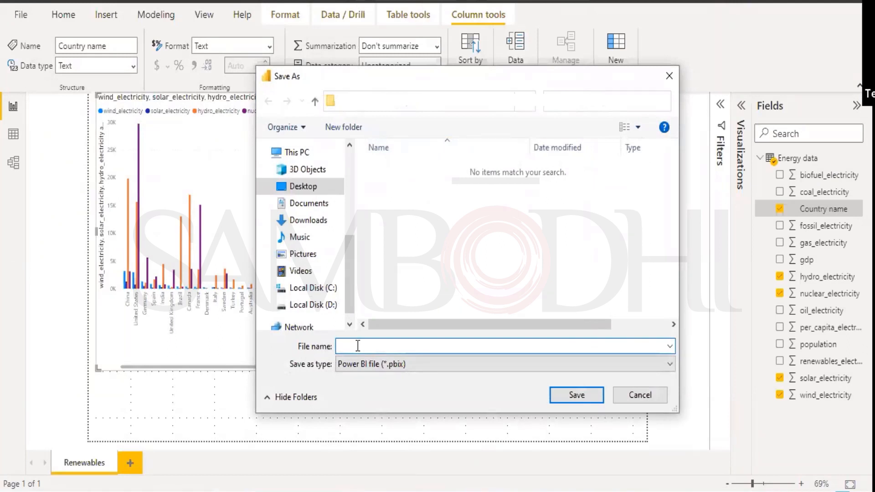
type("Energy")
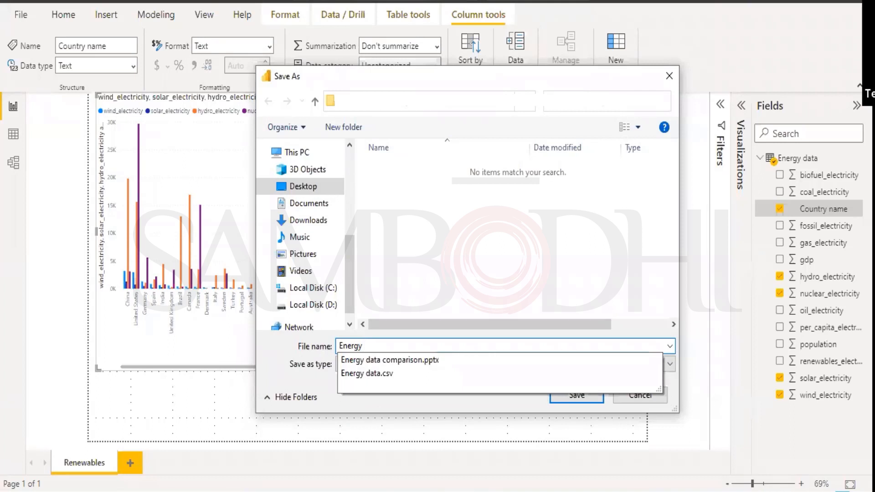
key("BackSpace")
key("BackSpace")
key("BackSpace")
key("BackSpace")
key("BackSpace")
key("BackSpace")
key("BackSpace")
type("Global energy data comparison - Renwables v/s ")
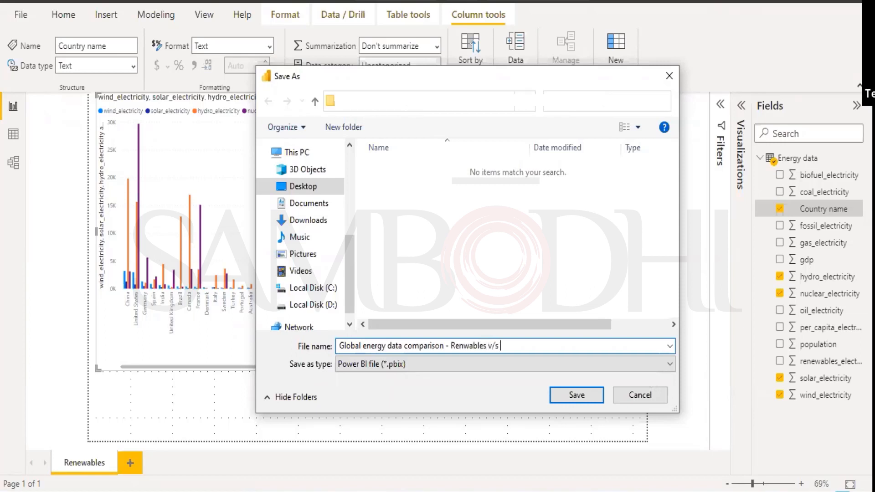
type("Non-Renewables")
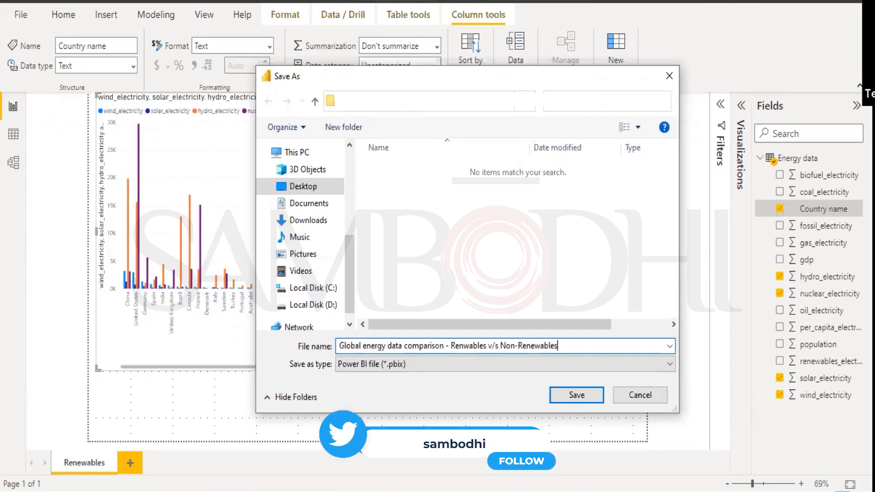
left_click(555, 397)
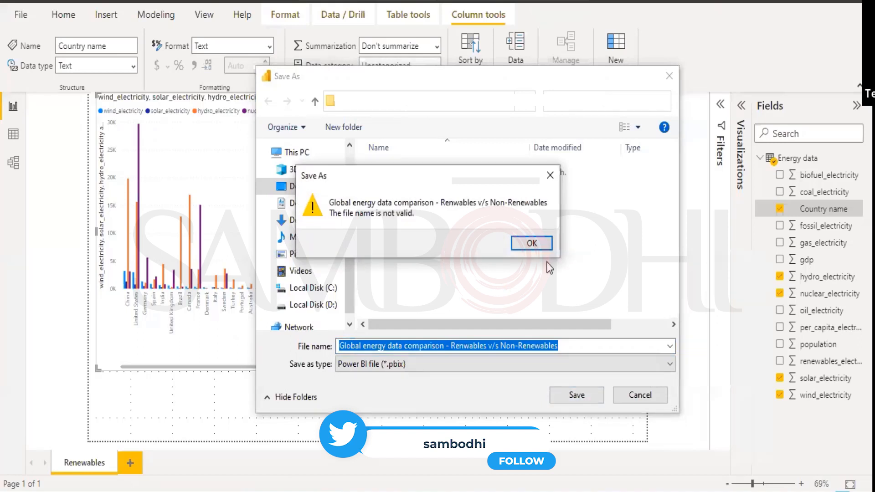
left_click(532, 244)
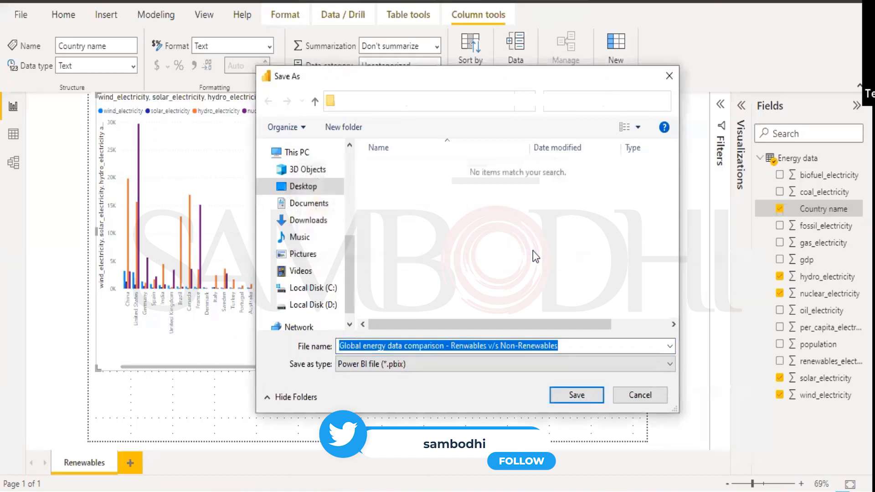
Step: Replace v/s with versus in the file name and save the report as a Power BI file (*.pbix)
left_click(497, 348)
key("BackSpace")
type("s")
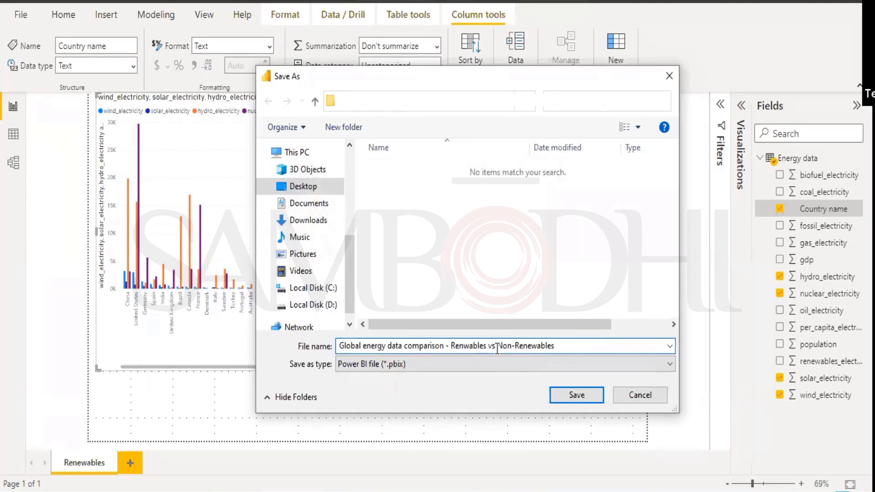
key("Left")
type("er")
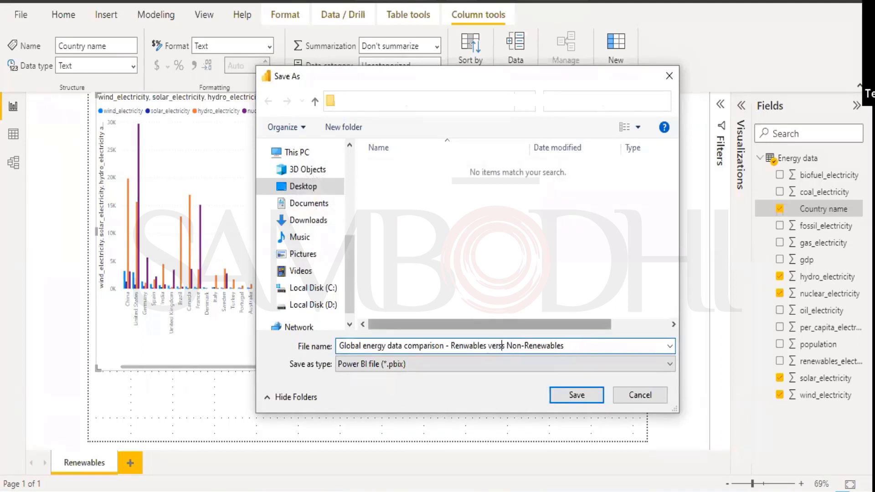
type("su")
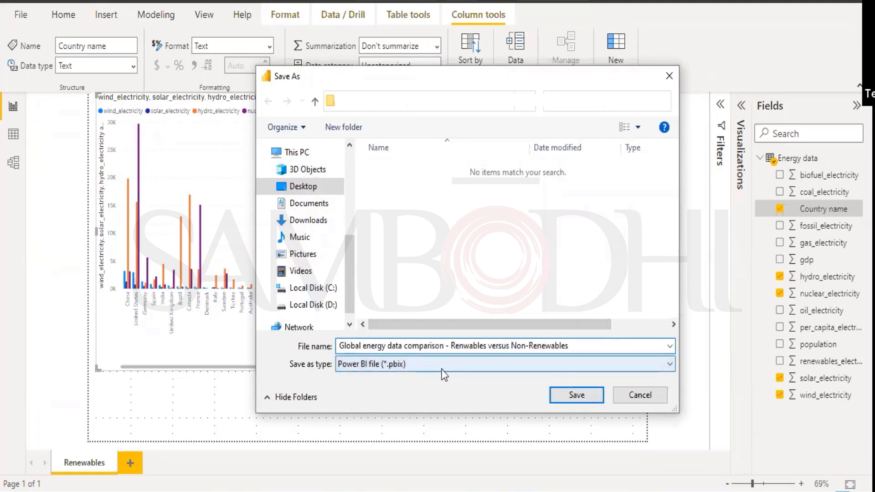
left_click(409, 366)
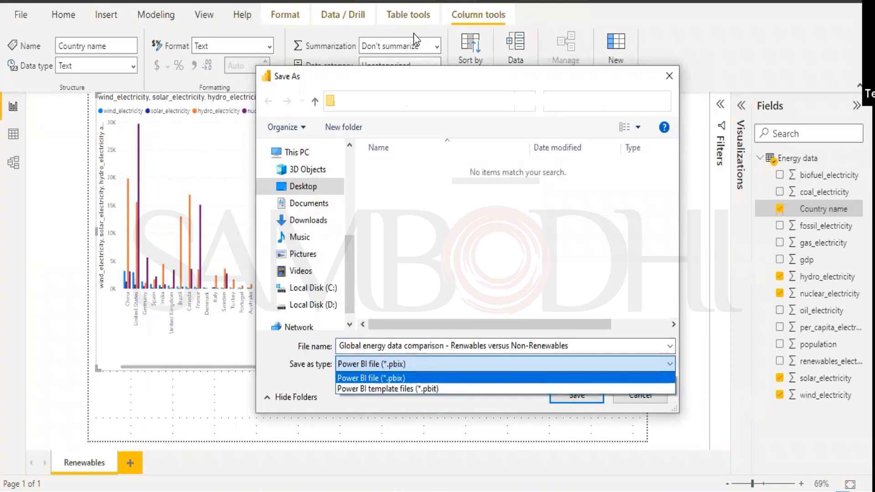
left_click(578, 393)
left_click(578, 394)
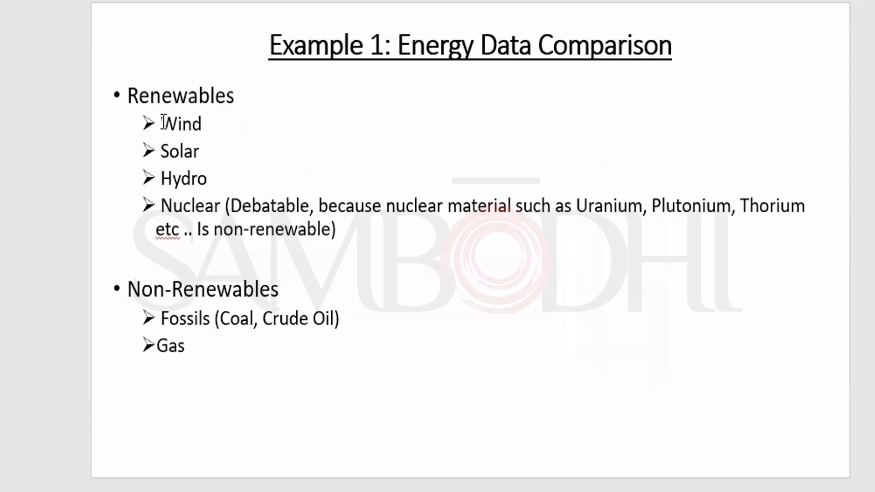
Step: Review the renewable sources on the Energy Data Comparison slide in PowerPoint, return to Power BI and deselect the chart
left_click_drag(163, 123, 272, 224)
left_click(410, 240)
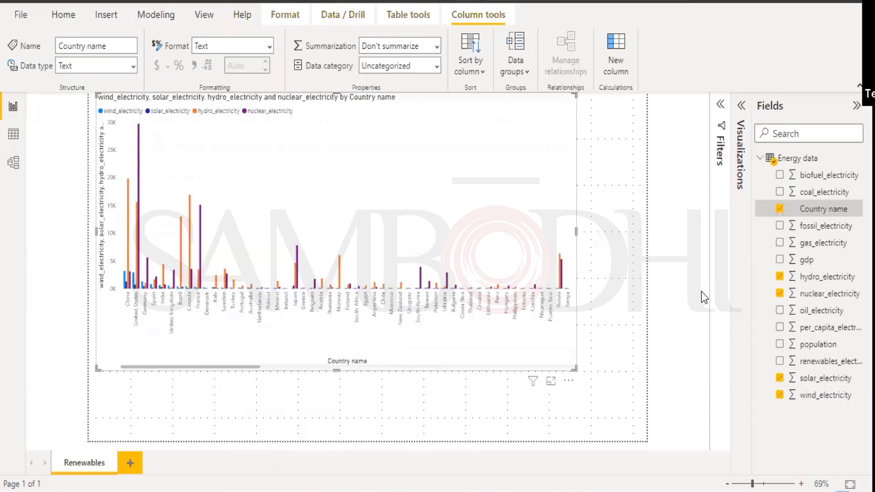
left_click(701, 292)
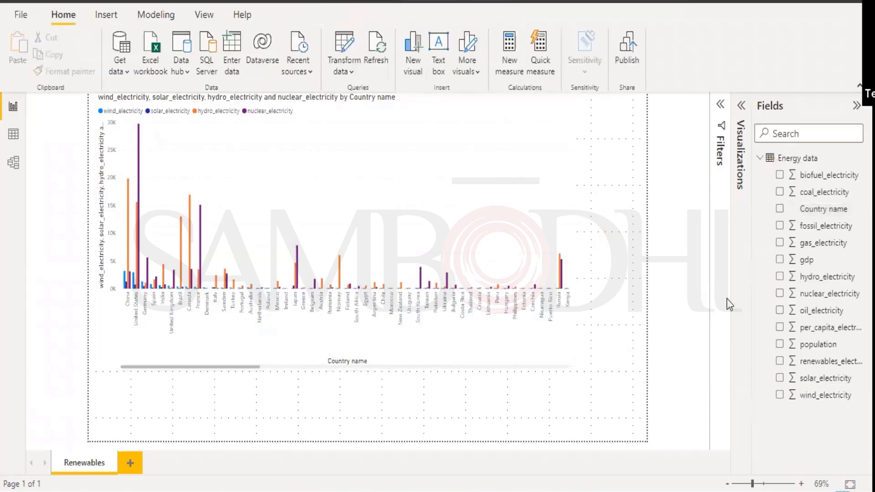
Step: Add a second report page and name it Non-Renewables
left_click(130, 463)
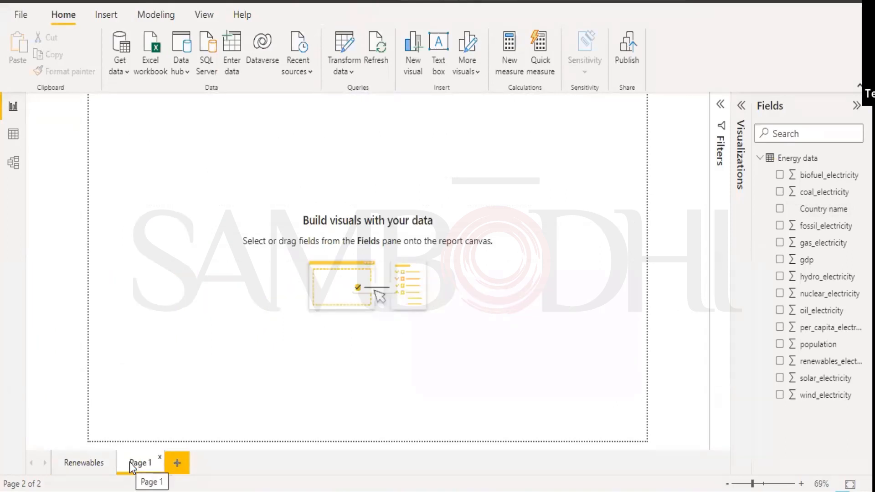
right_click(129, 463)
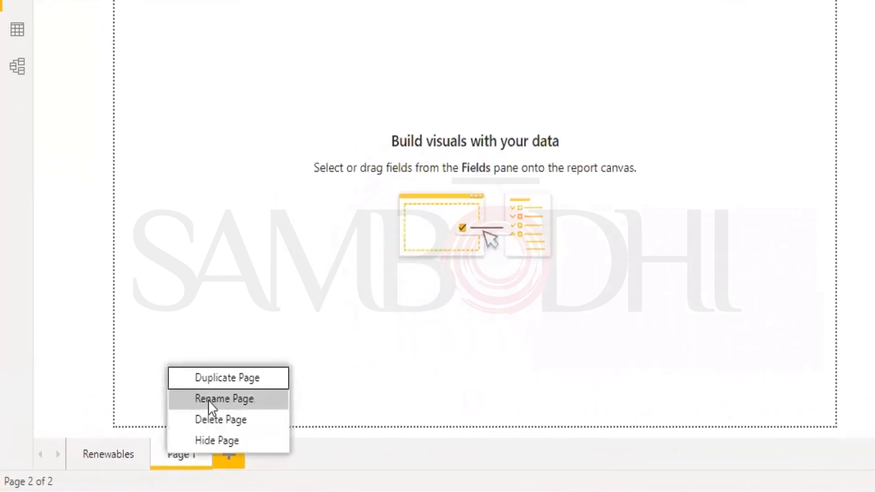
left_click(209, 399)
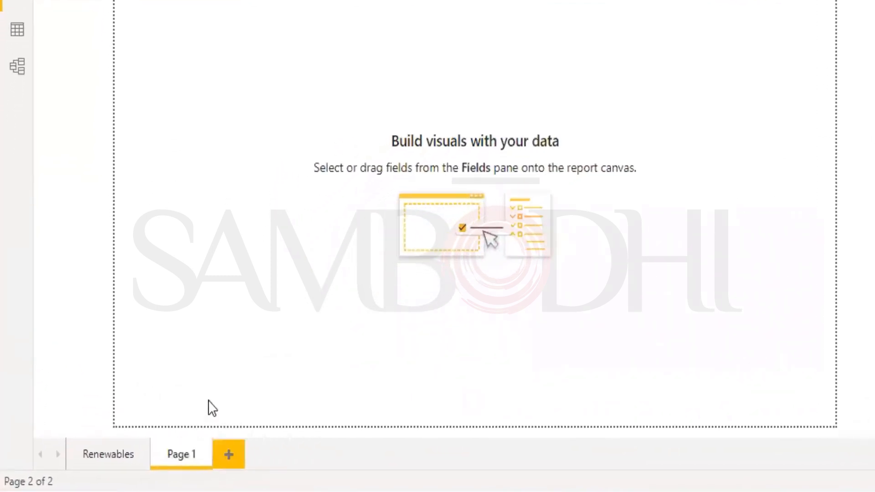
type("Non-Renew")
type("ables")
key("Return")
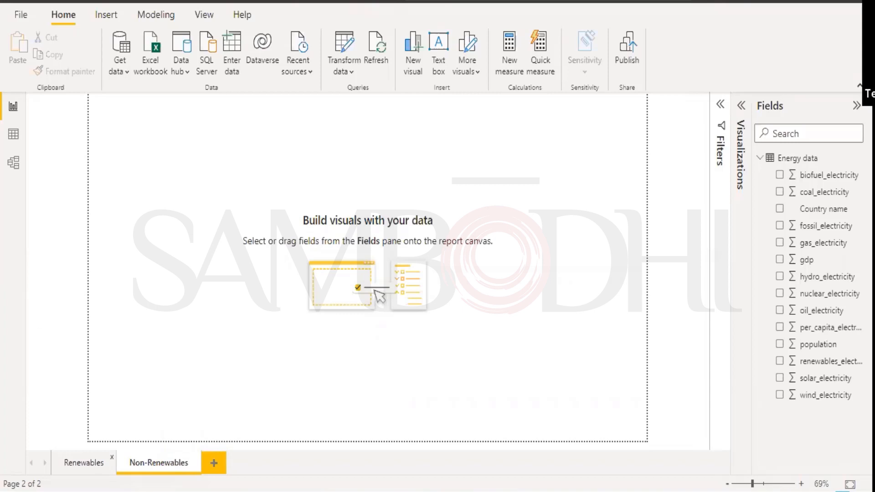
Step: Look at the electricity chart on the Renewables page, deselect it and return to the Non-Renewables page
left_click(86, 465)
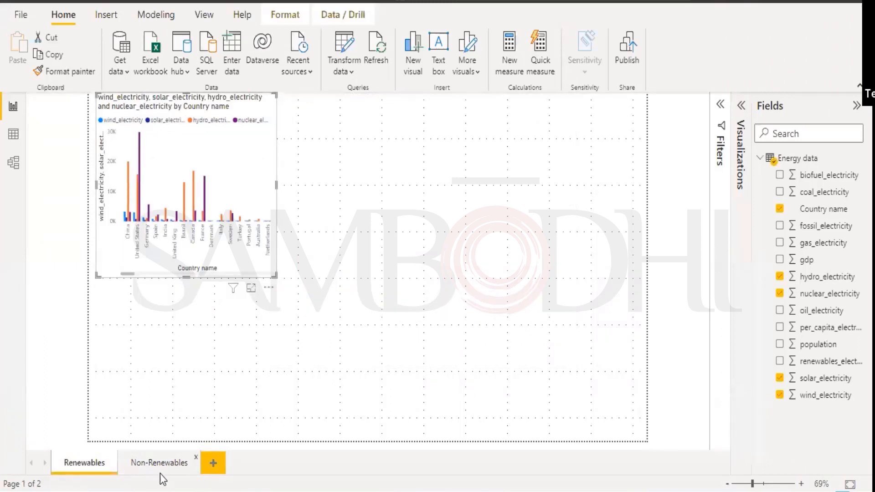
left_click(455, 193)
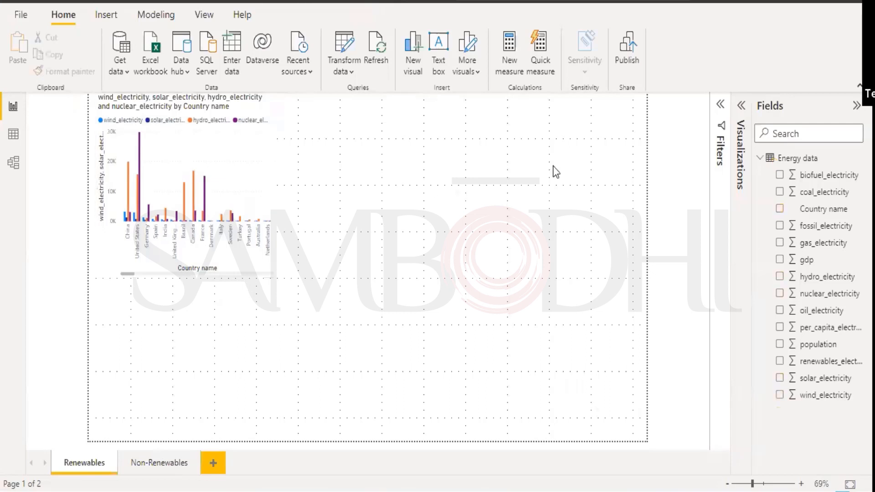
left_click(148, 467)
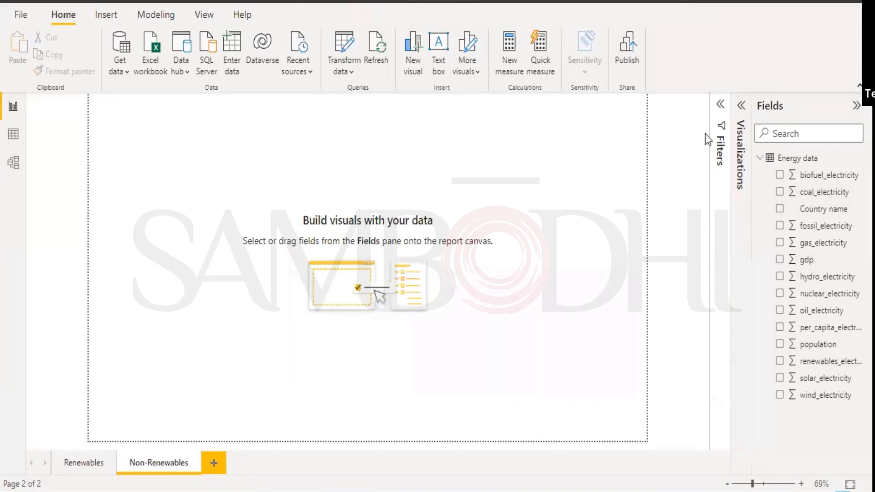
Step: Create a clustered column chart on the Non-Renewables page with coal, fossil, gas, oil and biofuel electricity as its values
left_click(720, 104)
left_click(740, 108)
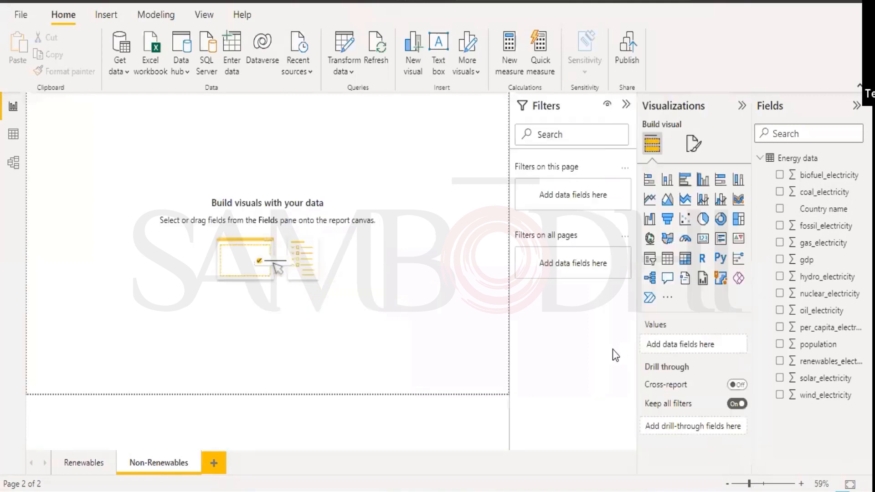
left_click(780, 193)
left_click(780, 227)
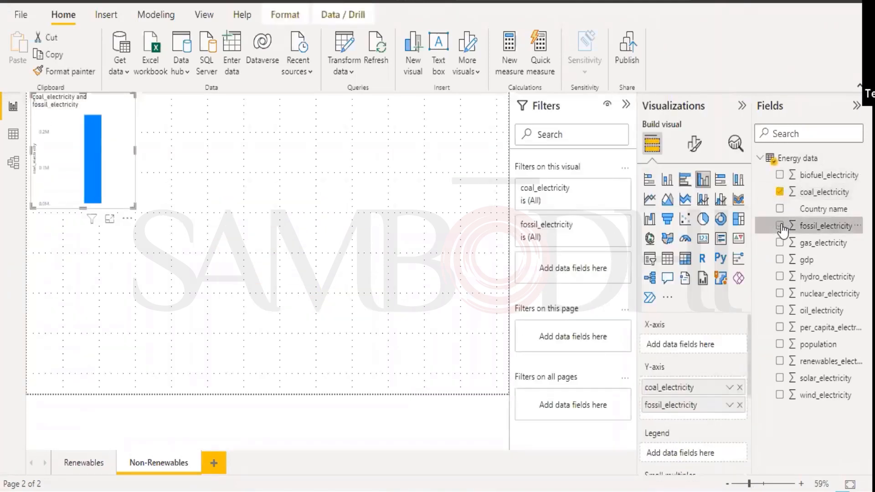
left_click(780, 243)
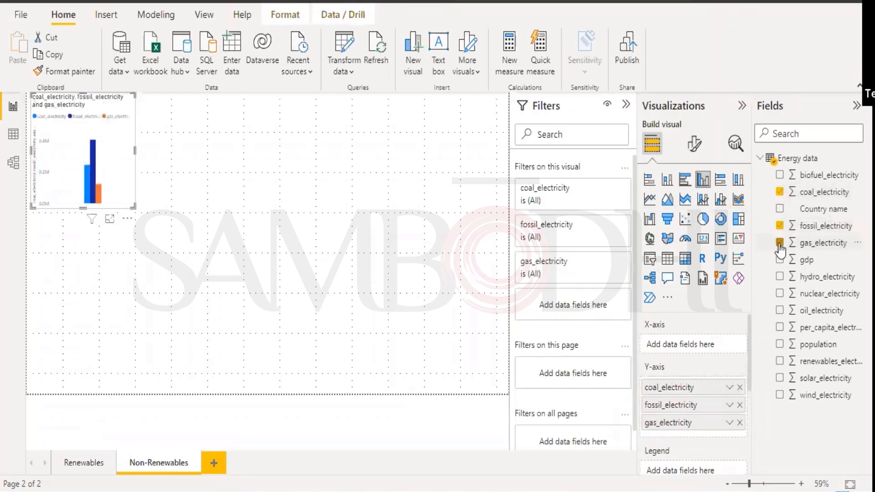
left_click(780, 311)
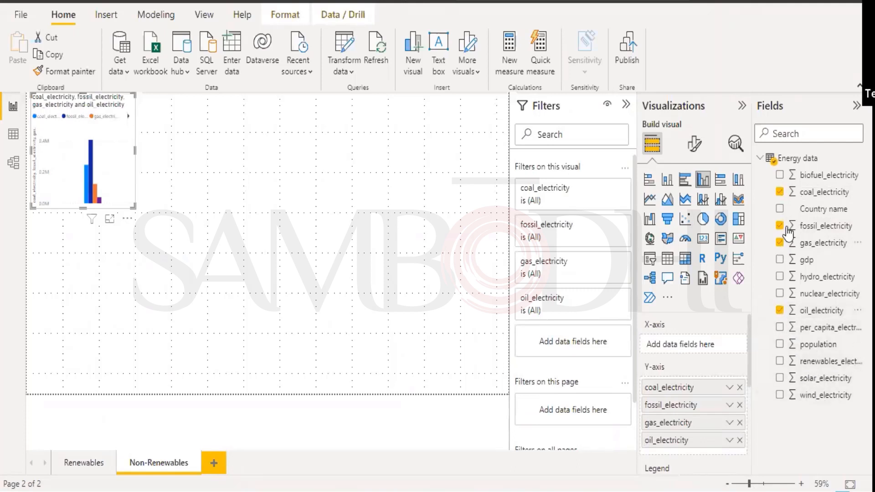
left_click(780, 176)
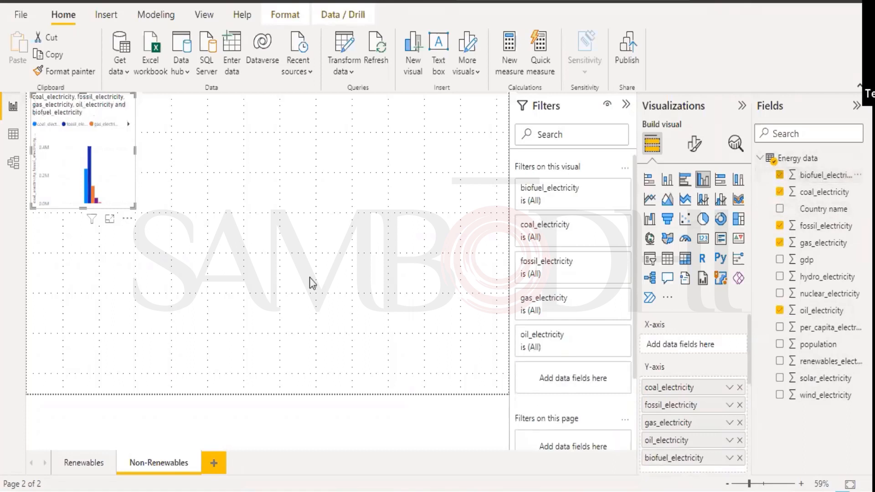
Step: Resize the non-renewables chart to fill roughly the upper-left part of the page and add Country name as its X-axis
left_click_drag(137, 206, 477, 347)
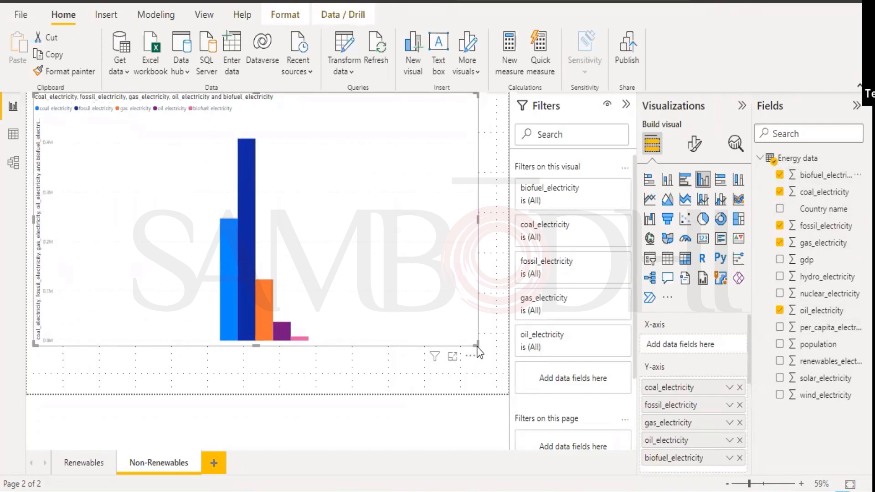
left_click(348, 372)
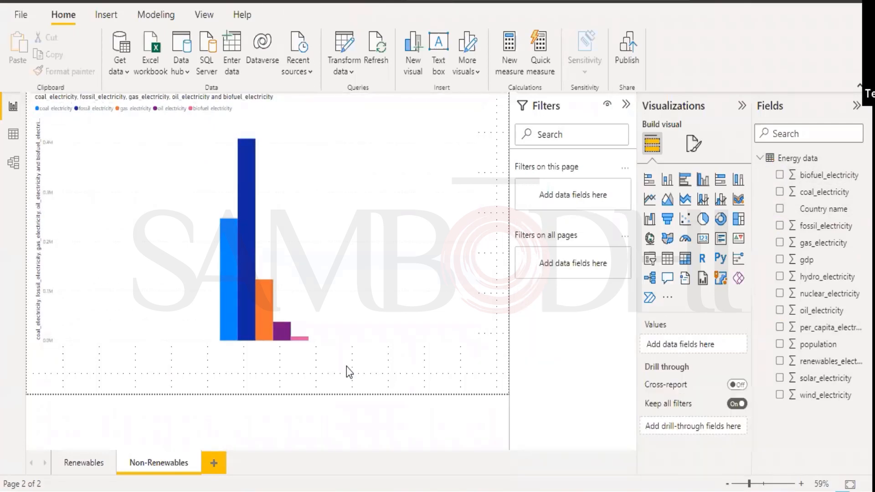
left_click(780, 209)
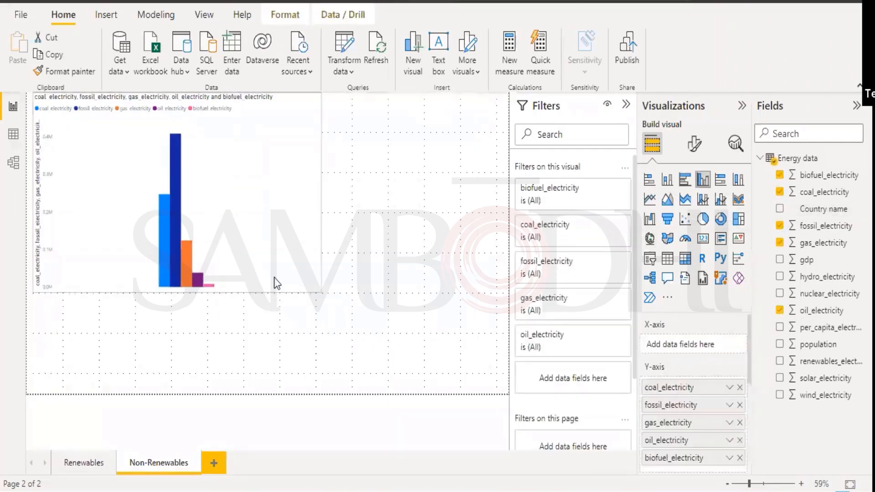
left_click_drag(277, 283, 222, 249)
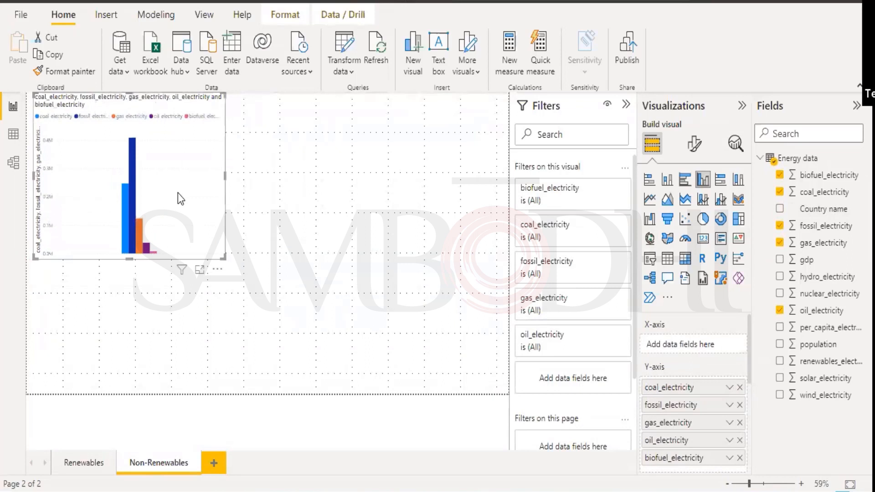
left_click(780, 209)
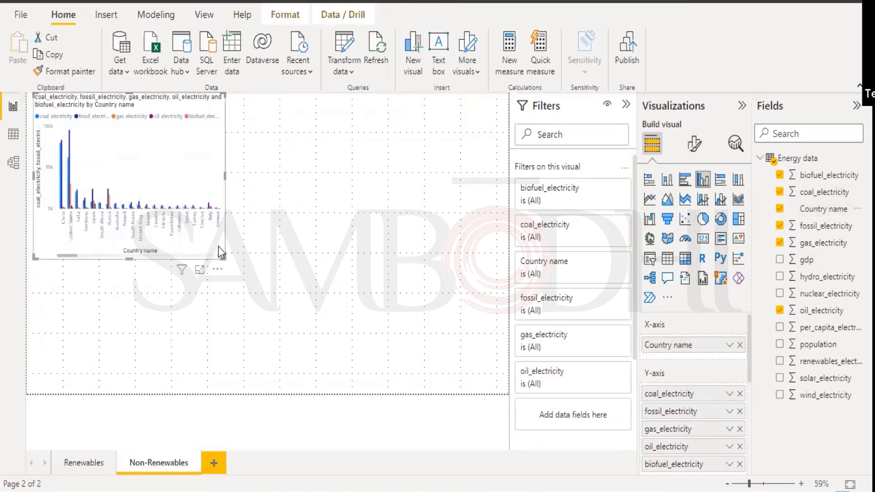
Step: Delete the stray map visual that overlaps the non-renewables column chart
left_click(329, 243)
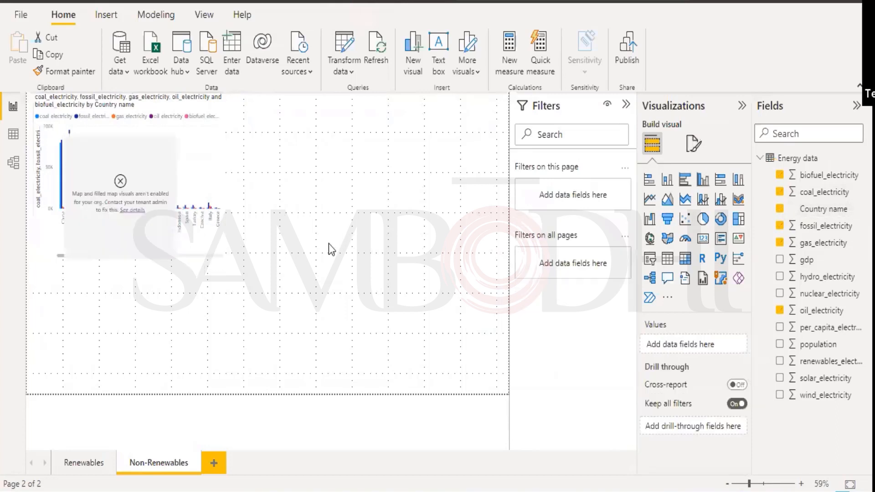
left_click(121, 182)
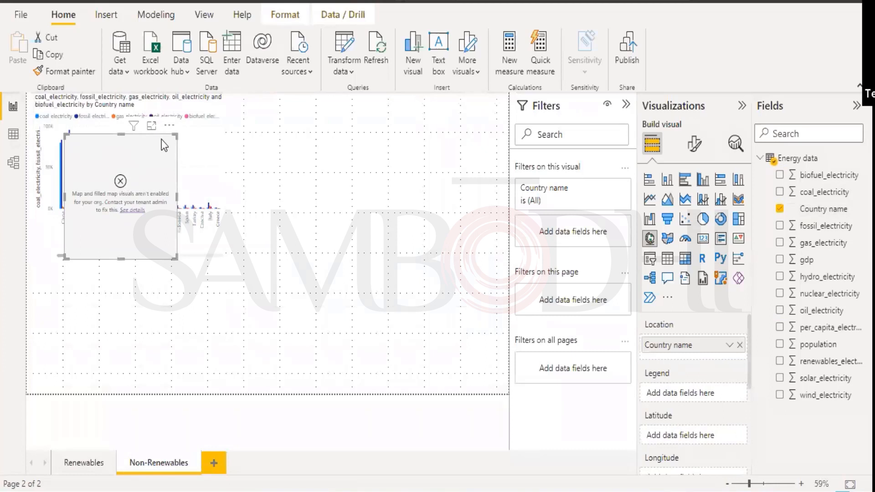
key("Delete")
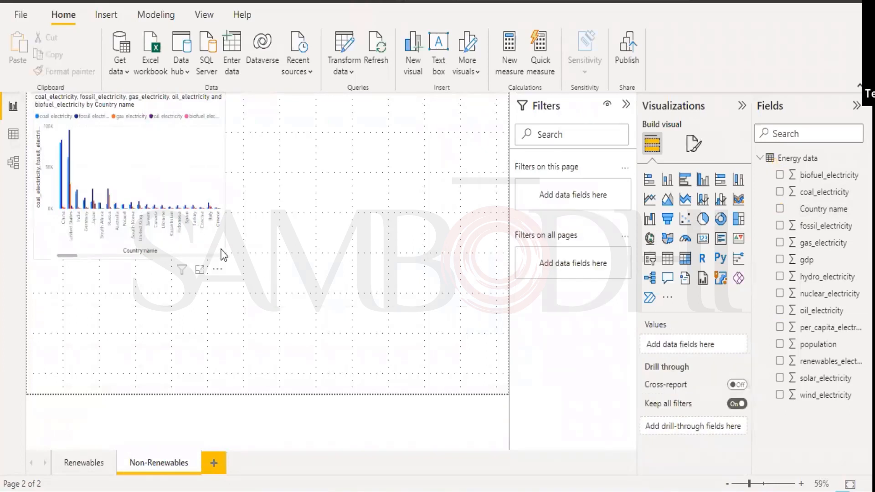
Step: Examine the non-renewable electricity sources across all countries with the chart in Focus mode, and return to the report
left_click(218, 242)
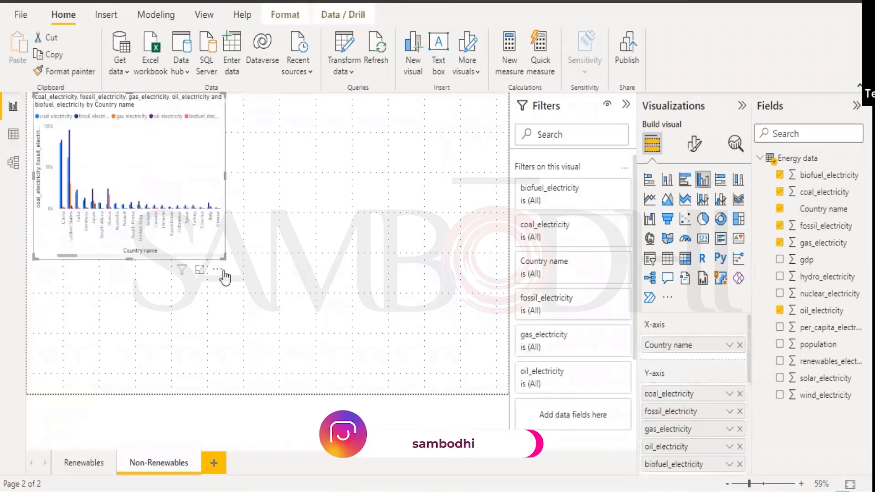
left_click(199, 272)
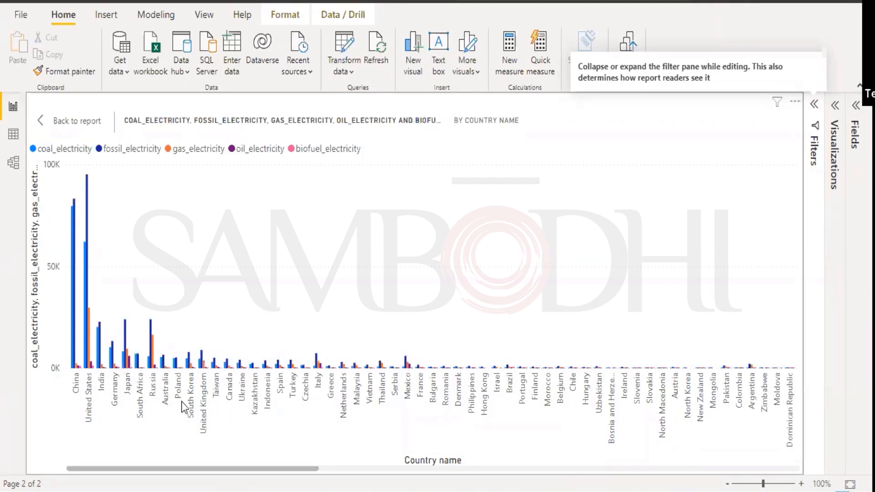
left_click_drag(283, 469, 771, 485)
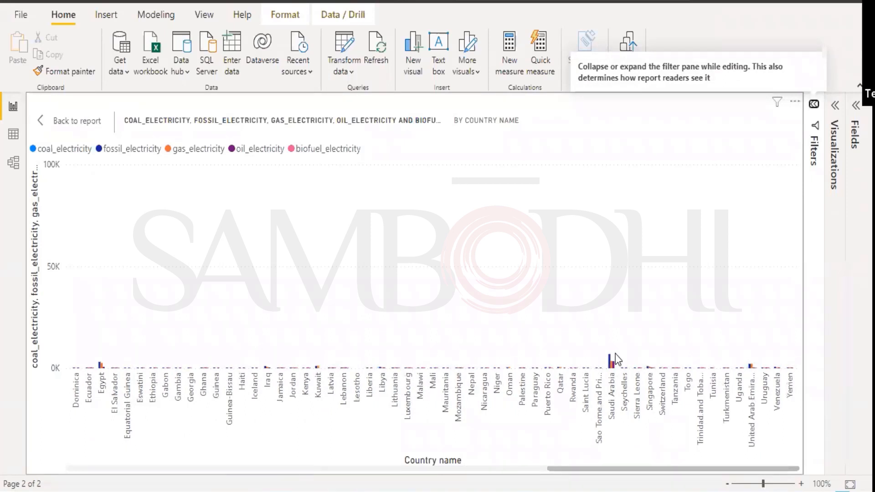
mouse_move(614, 364)
left_click(443, 469)
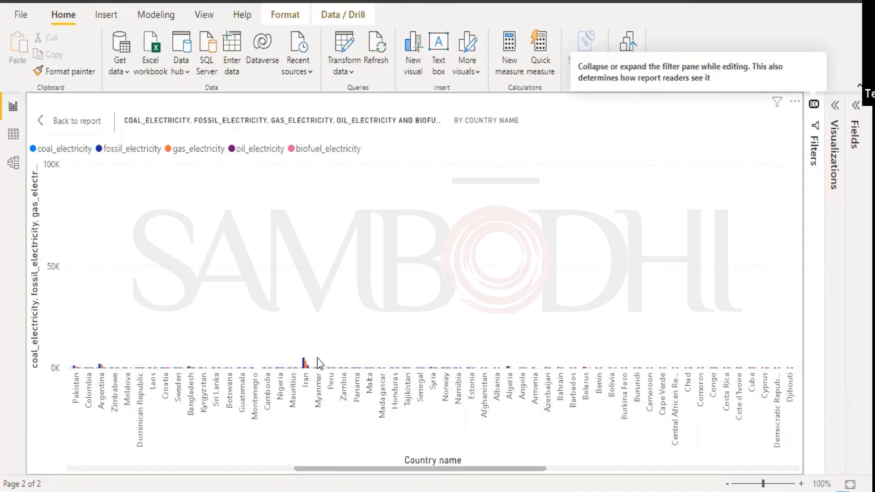
left_click_drag(305, 470, 85, 488)
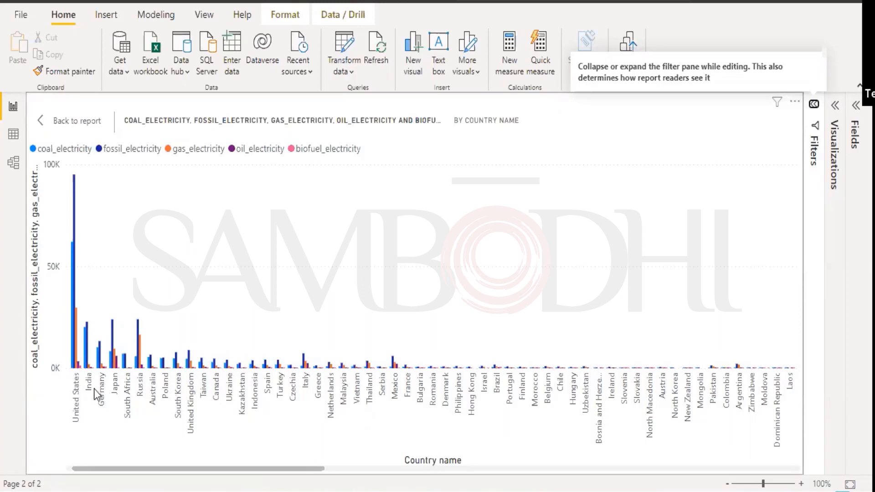
left_click_drag(228, 472, 188, 475)
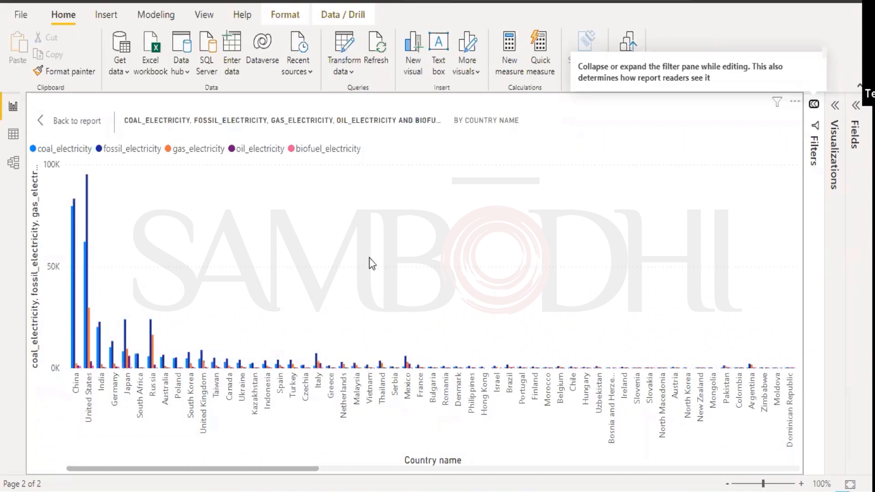
left_click(56, 126)
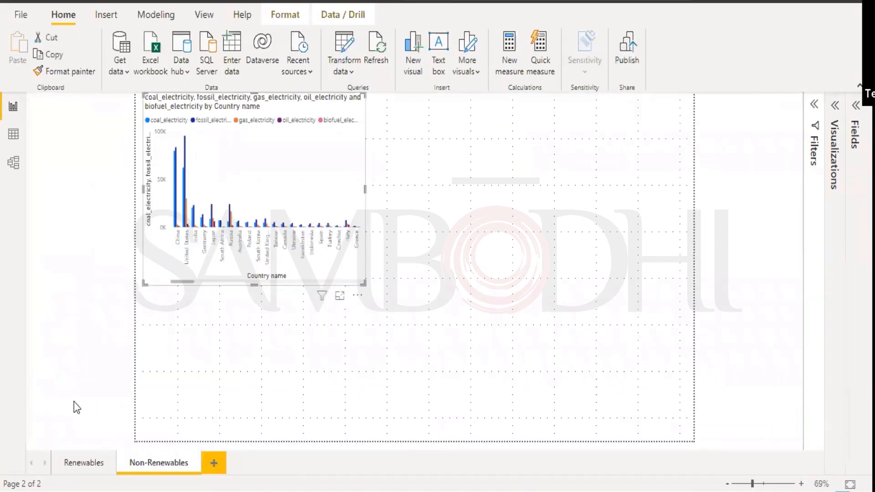
Step: Examine wind, solar, hydro and nuclear electricity across all countries on the Renewables page in Focus mode, and return to the report
left_click(78, 467)
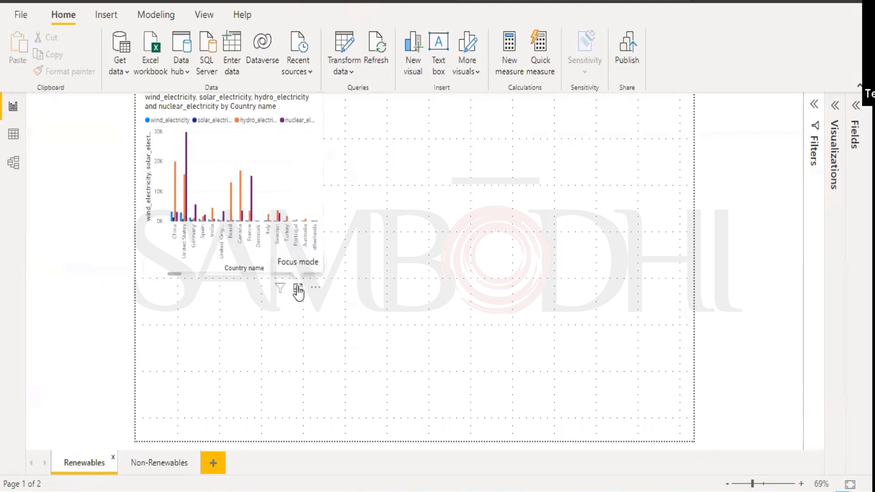
left_click(298, 289)
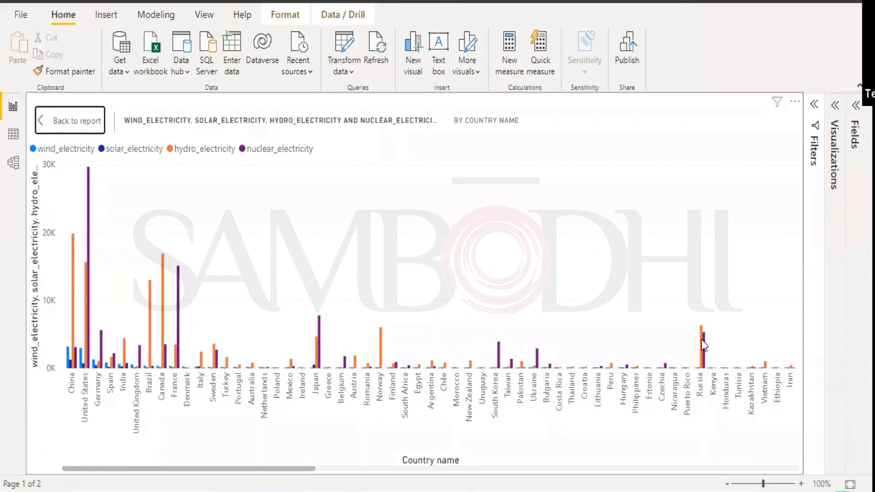
left_click_drag(241, 469, 739, 480)
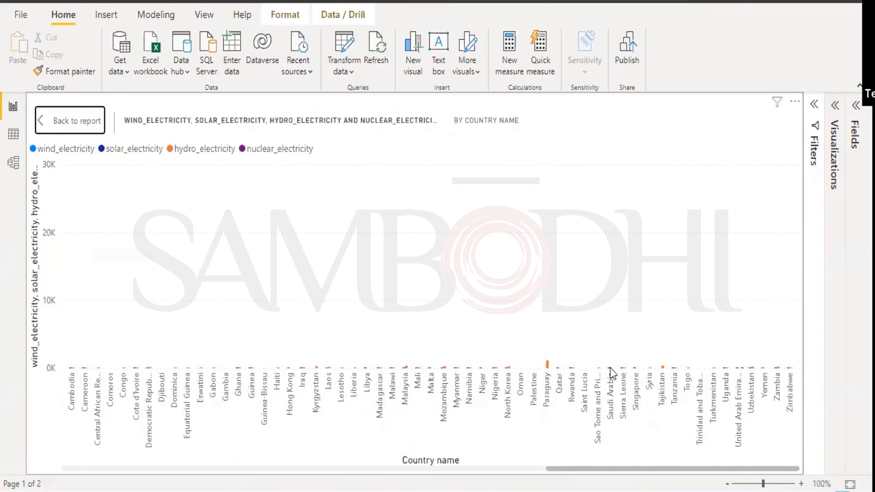
left_click(80, 470)
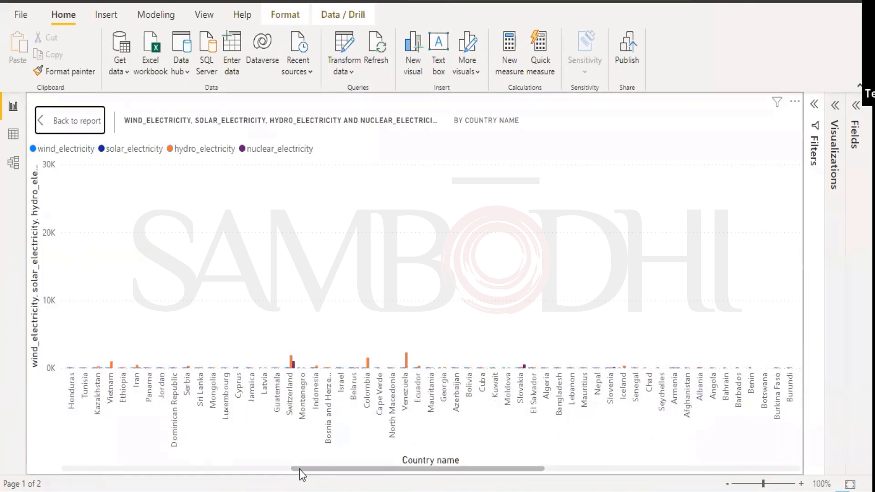
left_click_drag(299, 469, 59, 482)
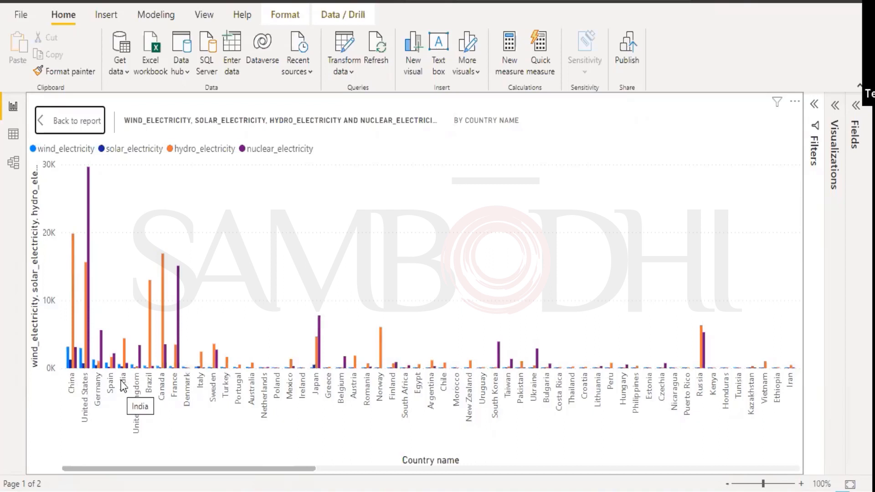
left_click(75, 119)
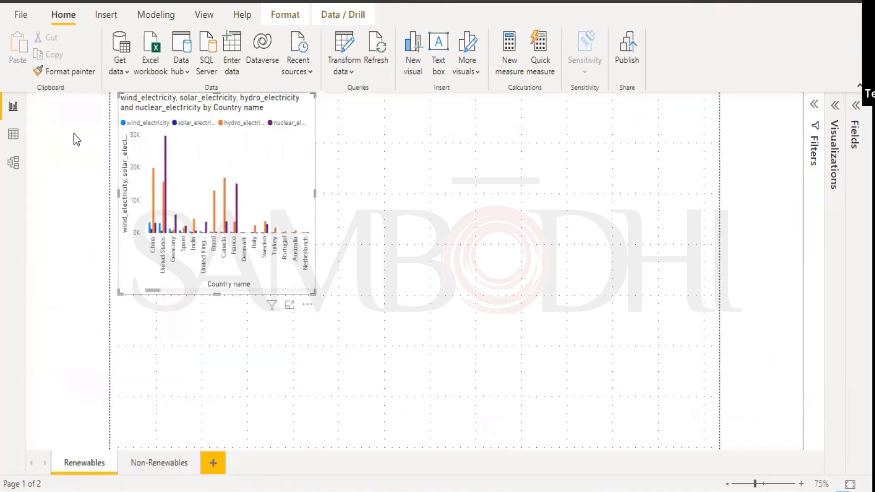
Step: Reopen the Non-Renewables page's chart in Focus mode and compare the leading countries' non-renewable electricity
left_click(148, 459)
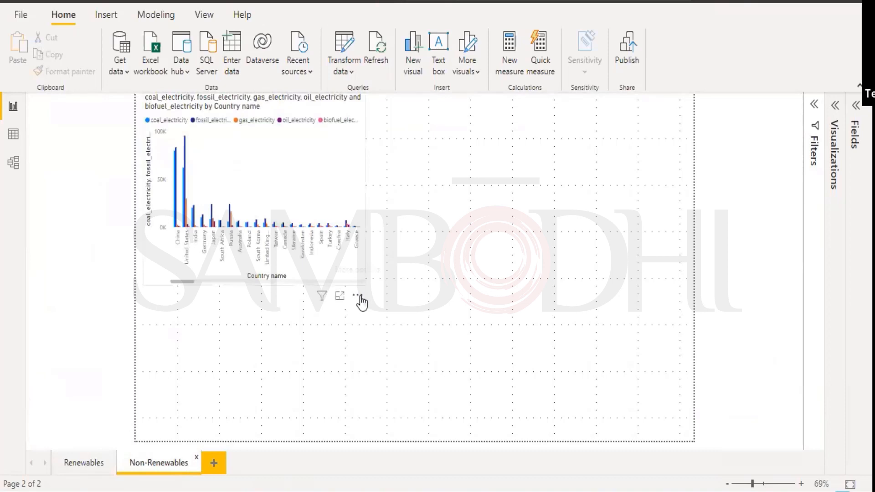
left_click(340, 296)
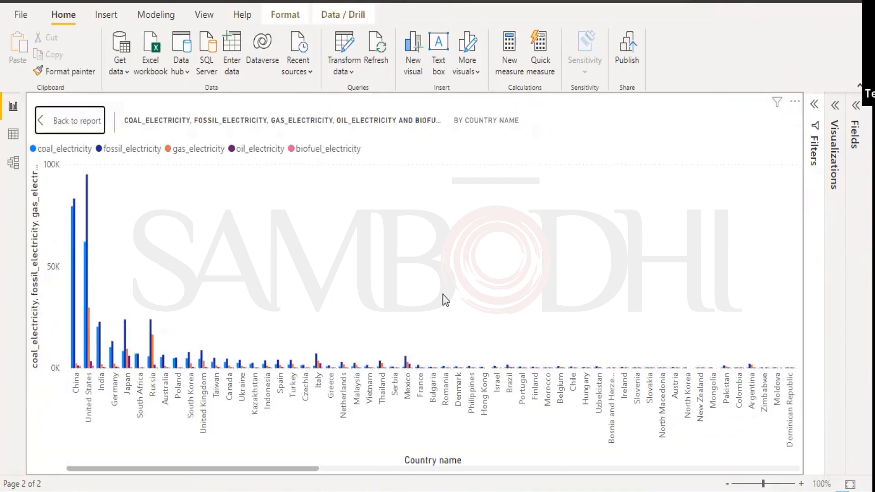
mouse_move(99, 375)
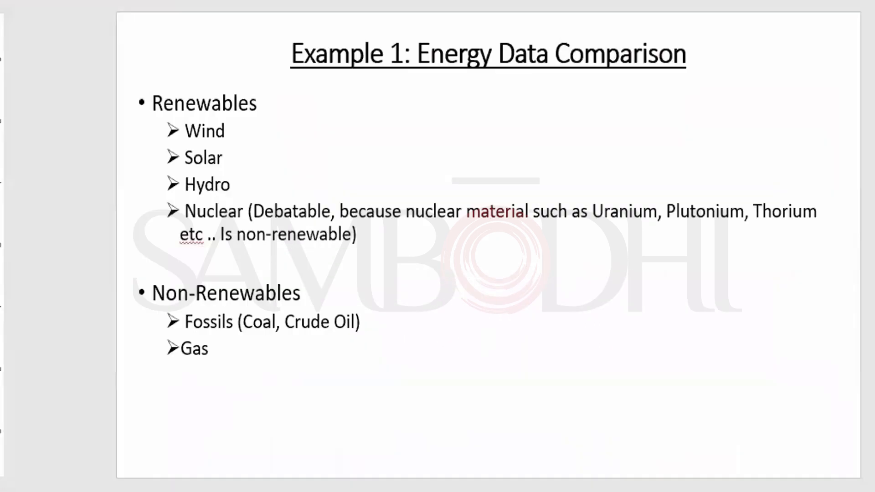
Step: Switch to PowerPoint, add a new slide after the Energy Data Comparison slide and title it Comparsion
key("ctrl+m")
left_click(393, 86)
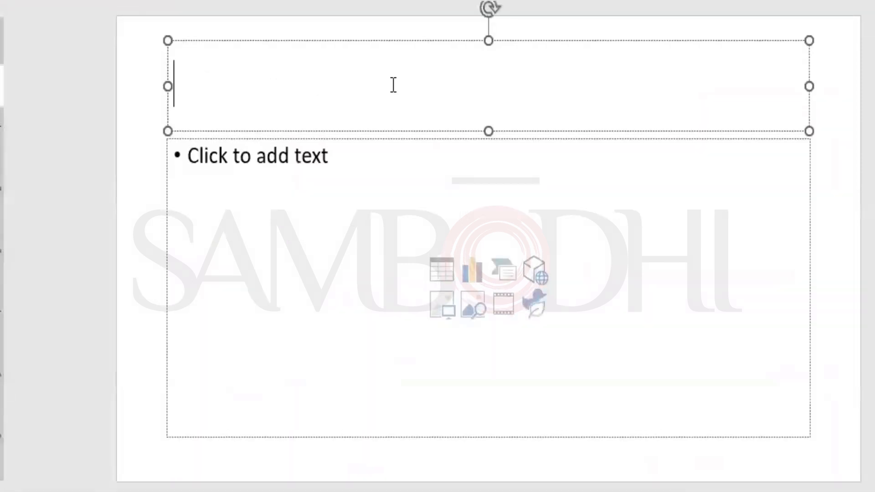
type("Compar")
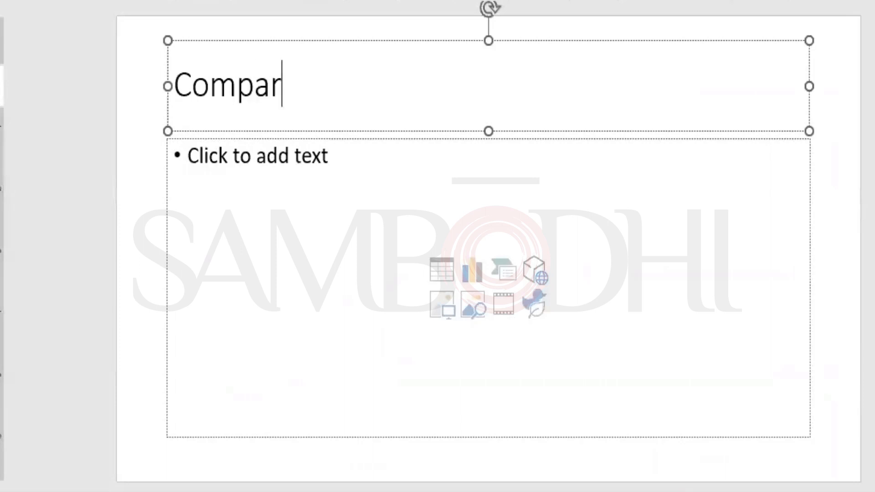
type("sion")
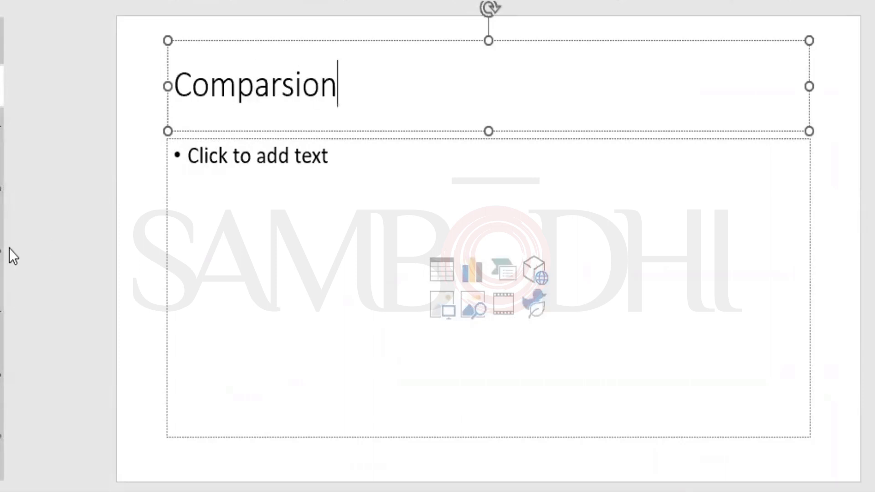
Step: Enlarge the content placeholder on the Comparsion slide by extending both of its lower corners outward
left_click(339, 299)
left_click_drag(168, 432, 138, 454)
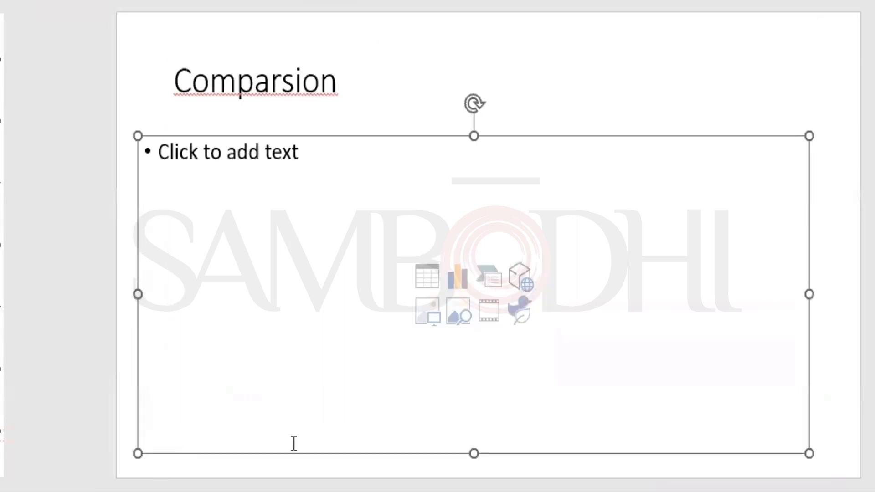
left_click_drag(810, 453, 851, 460)
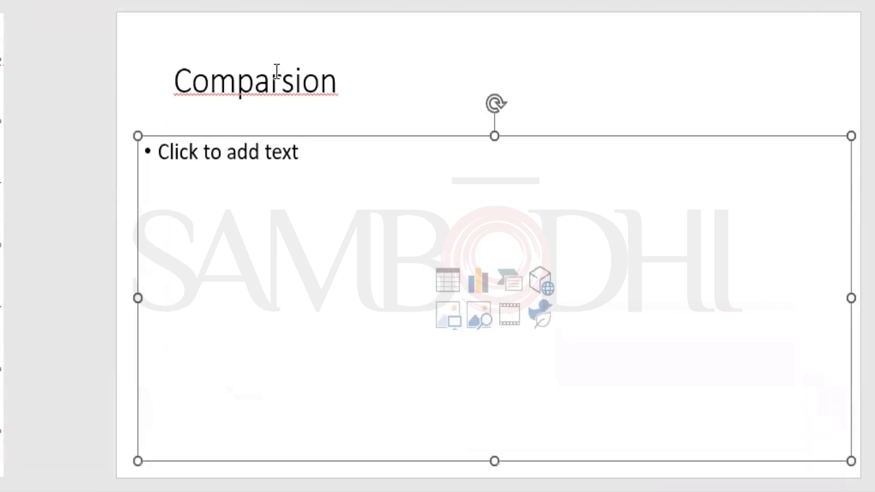
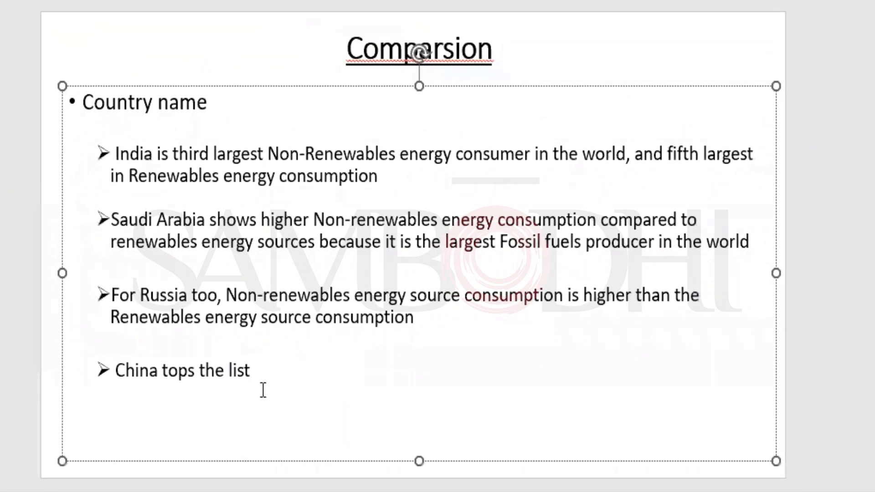
Step: Replace the country name China with US in the last bullet of the Comparsion slide
left_click(152, 372)
key("Delete")
key("BackSpace")
key("BackSpace")
key("BackSpace")
key("BackSpace")
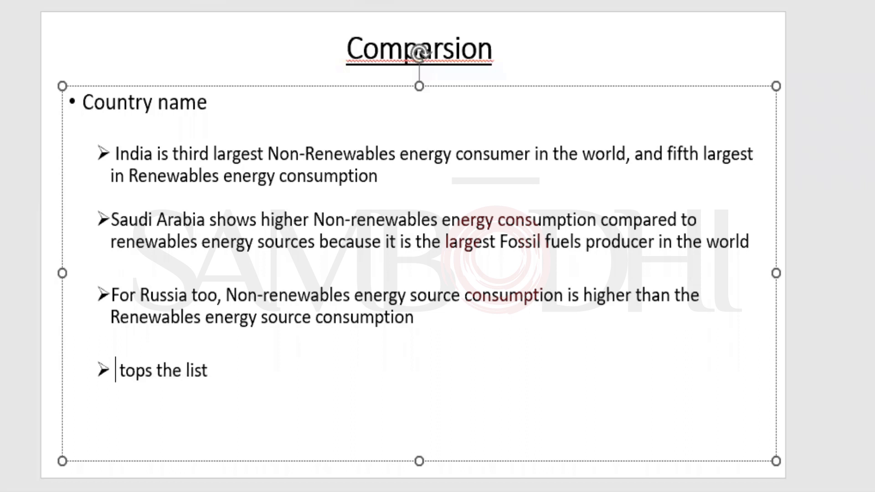
type("US")
Step: Complete the US bullet to read "US tops the list for both renewables and non-renewables energy sources" and leave the text box
key("Right")
key("Right")
key("Right")
key("Right")
key("Right")
key("Right")
key("Right")
key("Right")
key("Right")
key("Right")
key("Right")
key("Right")
key("Right")
key("Right")
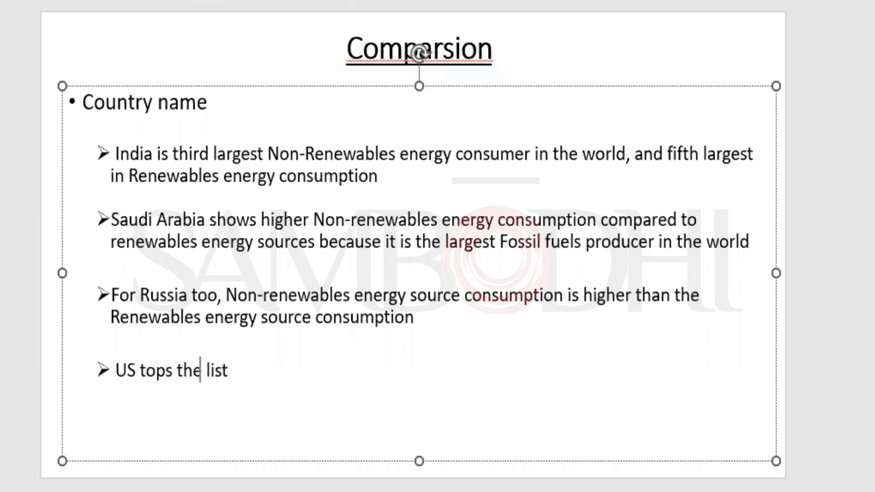
type("for both r")
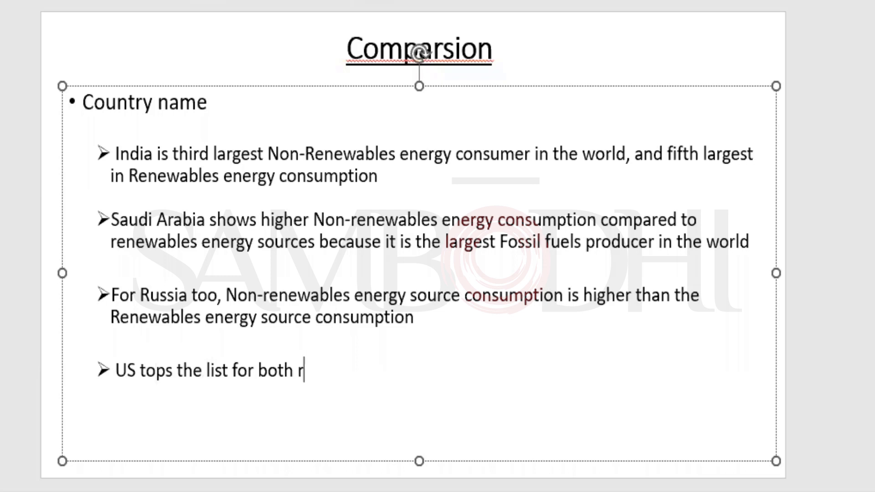
type("enewables an")
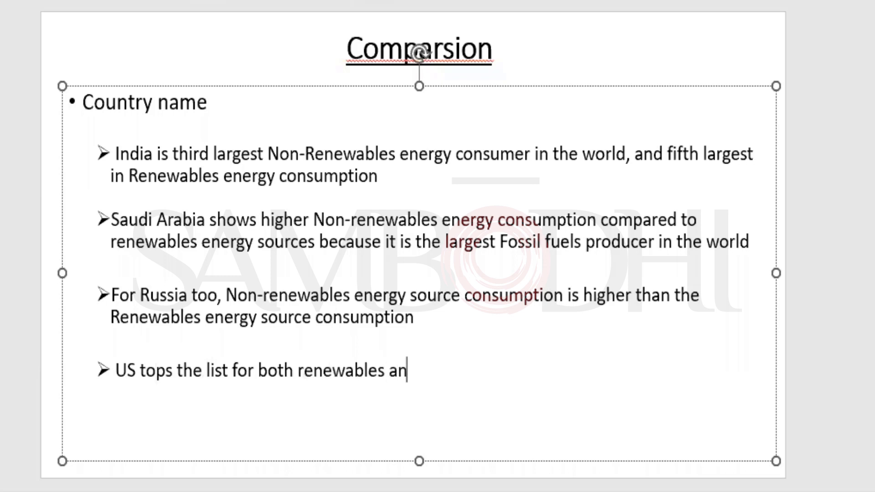
type("d non-rene")
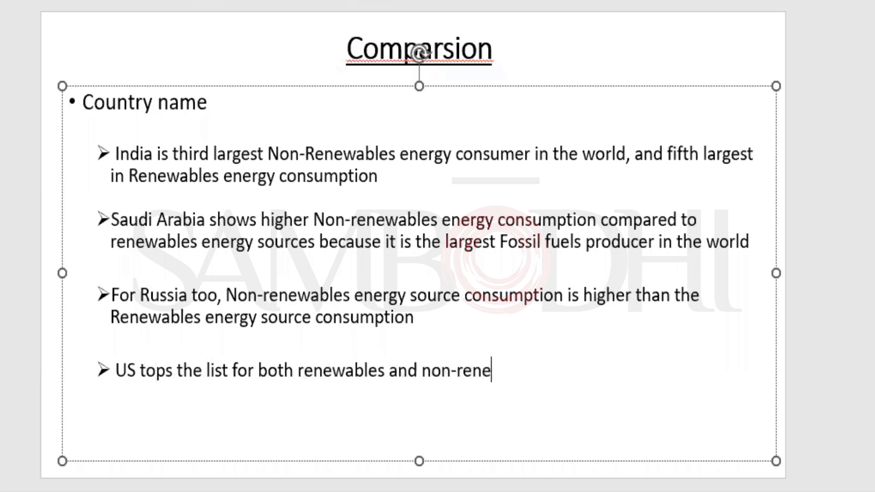
type("wables energy sources")
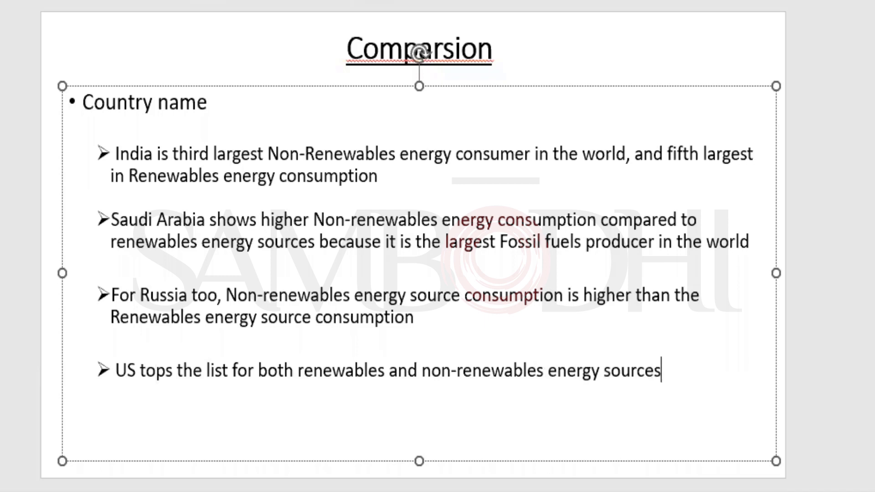
key("Escape")
key("Escape")
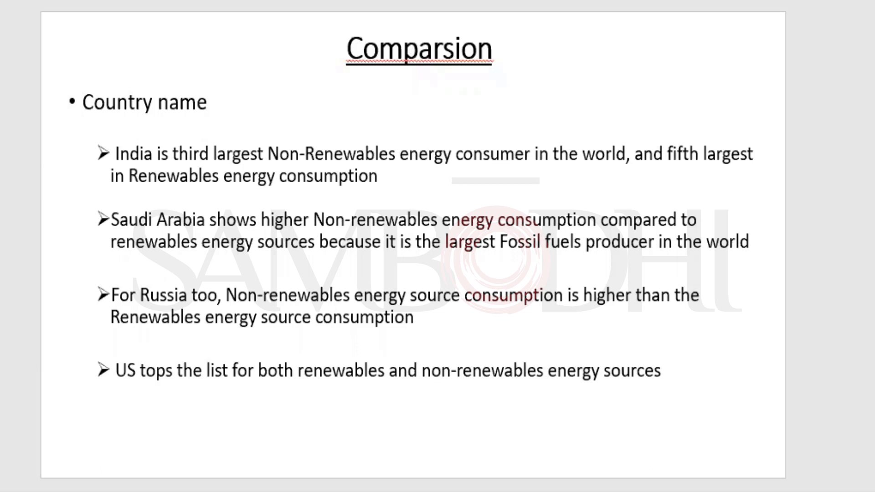
Step: Switch to Power BI and show the filters, visualization settings and expanded Energy data fields beside the non-renewable electricity chart
mouse_move(385, 491)
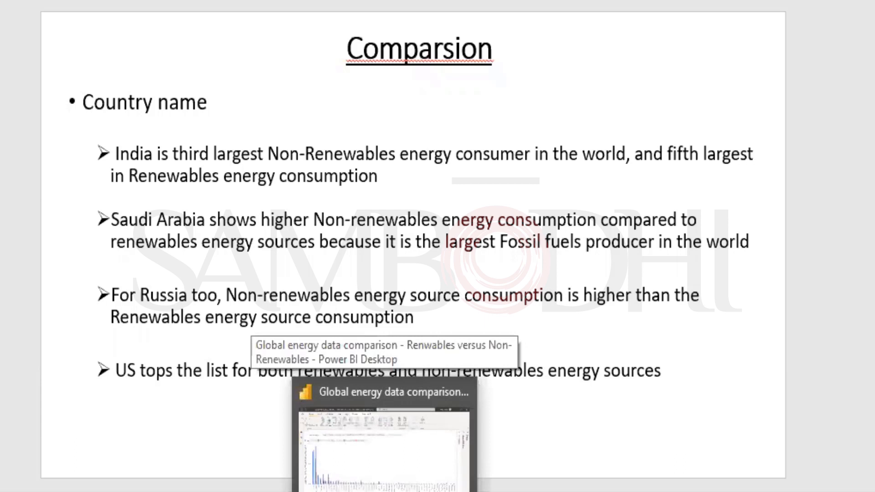
left_click(384, 488)
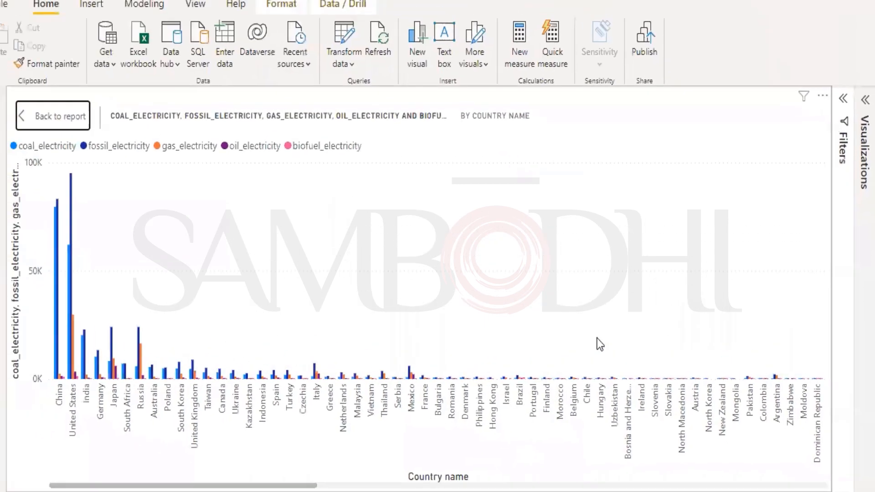
left_click(819, 111)
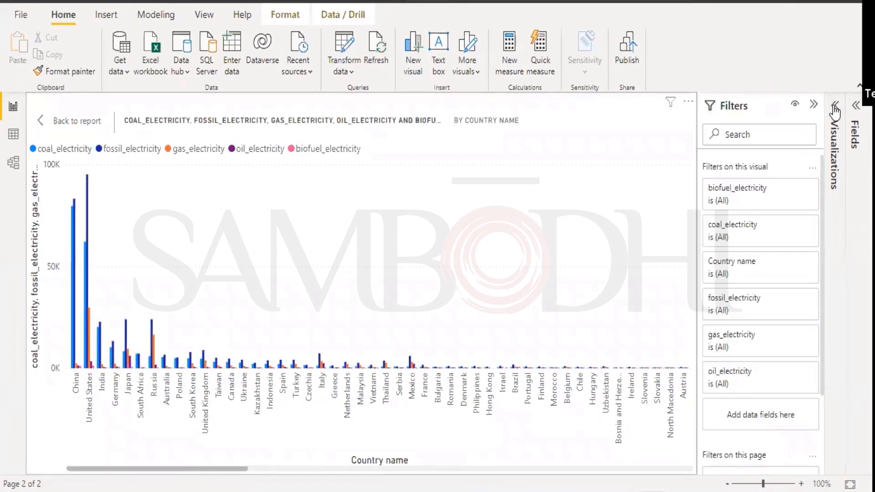
left_click(834, 107)
left_click(856, 106)
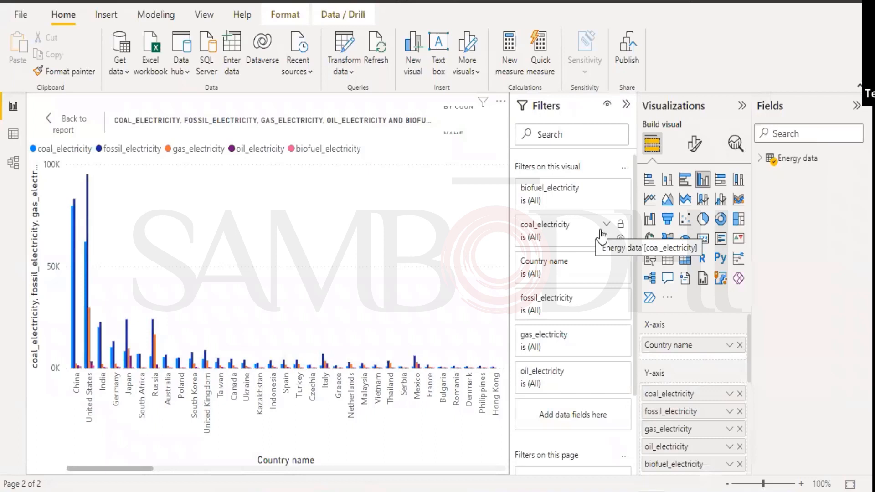
left_click(761, 160)
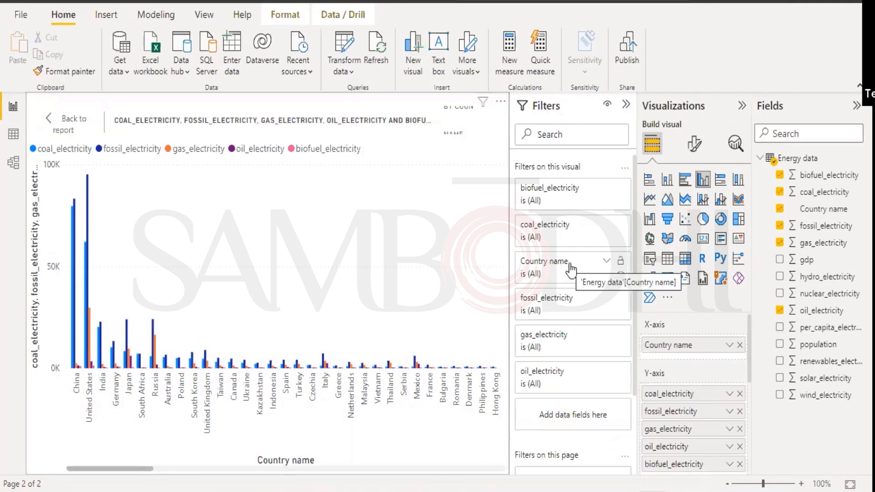
Step: Set the chart's Country name filter to the Top N type, showing the Top 10 items
left_click(607, 262)
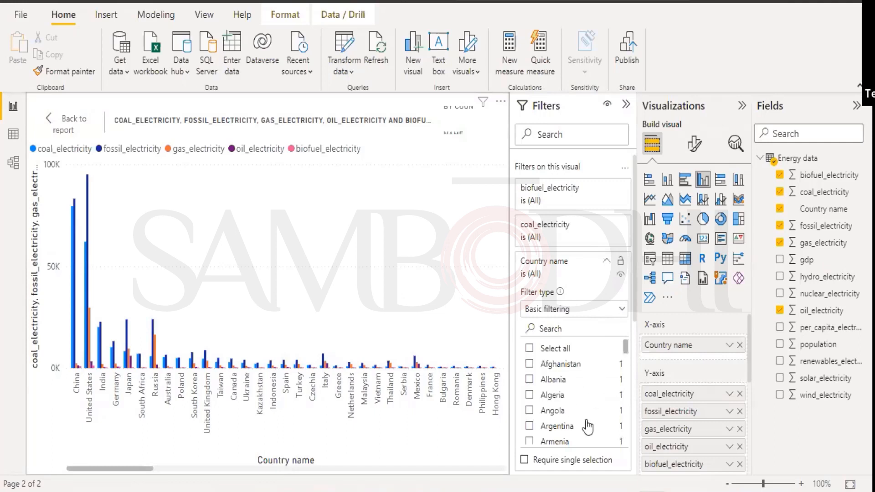
left_click(621, 312)
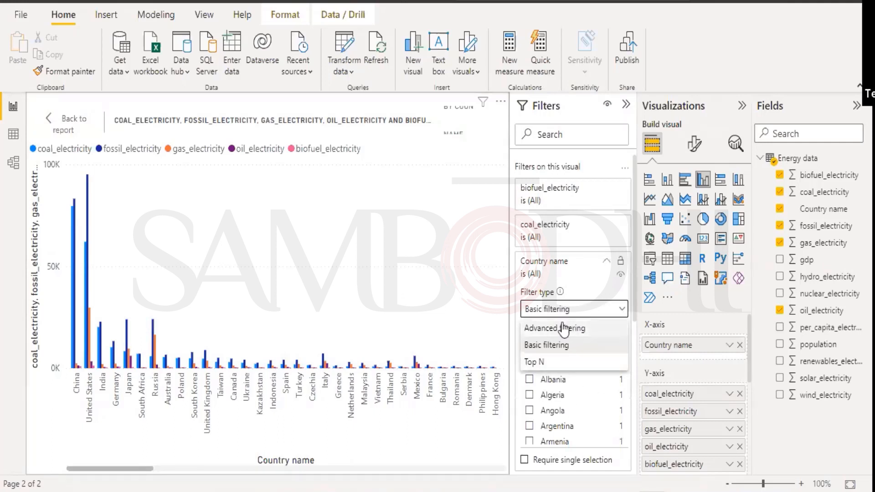
left_click(541, 365)
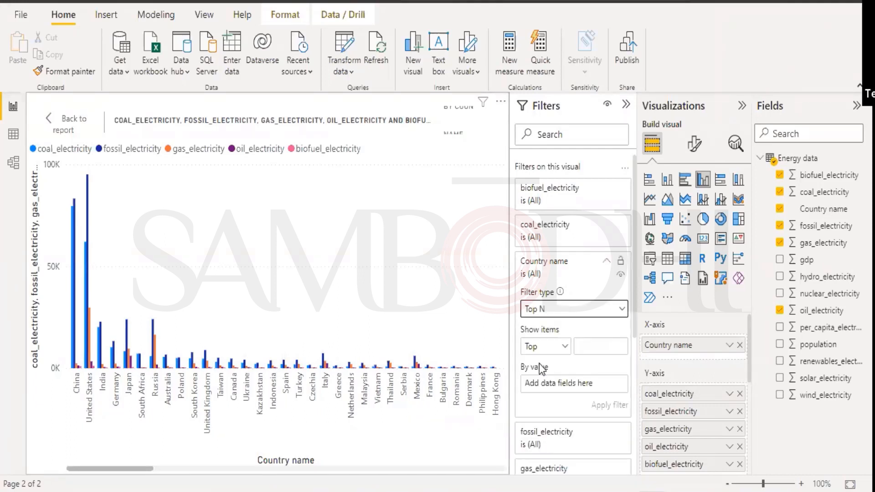
left_click(590, 344)
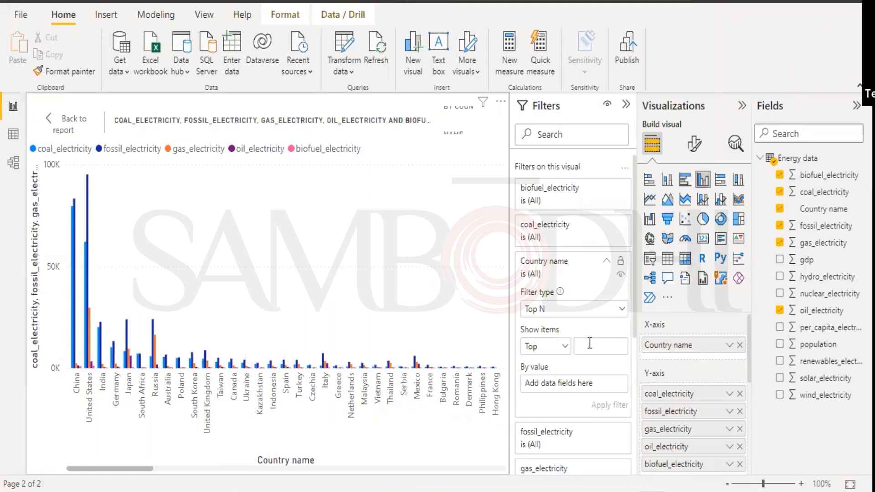
type("10")
scroll(600, 389, "down", 2)
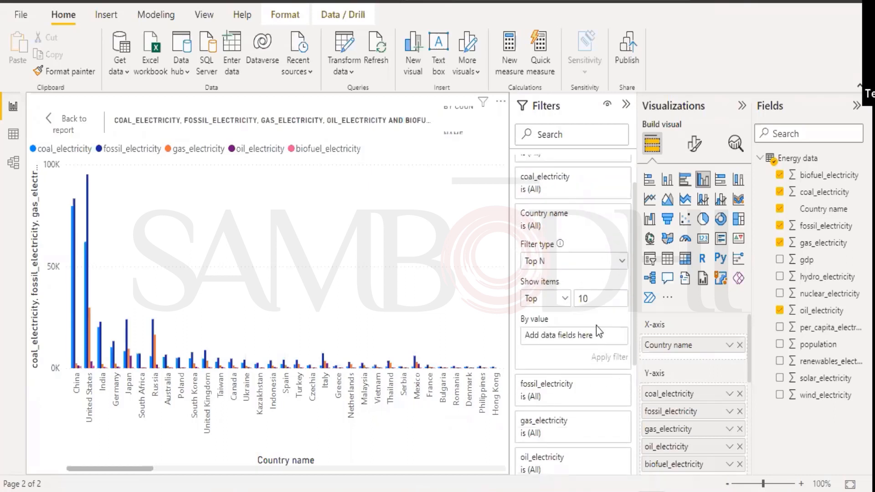
left_click(538, 297)
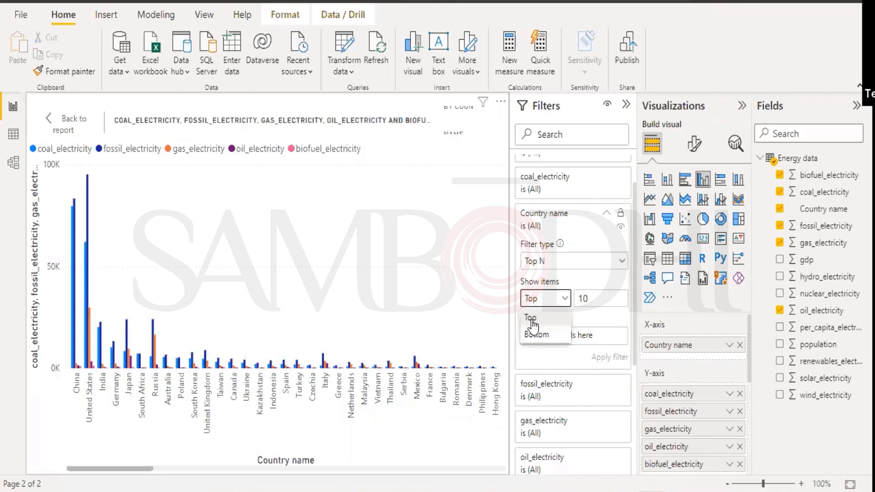
left_click(528, 319)
Step: Rank the Country name Top N filter by nuclear_electricity and apply the filter
left_click(551, 331)
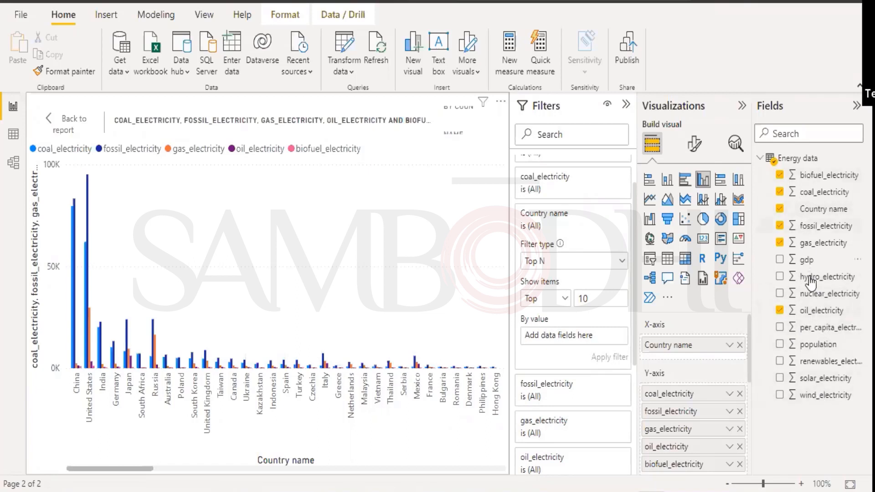
left_click_drag(811, 294, 593, 338)
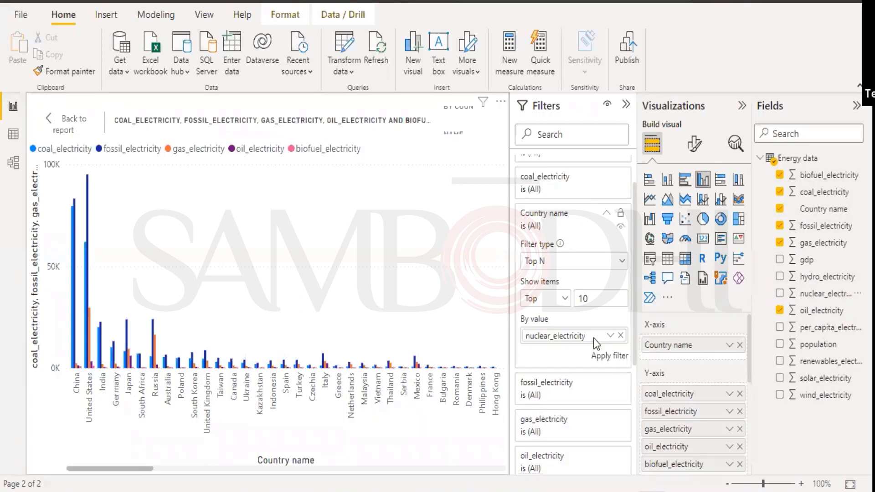
left_click(610, 357)
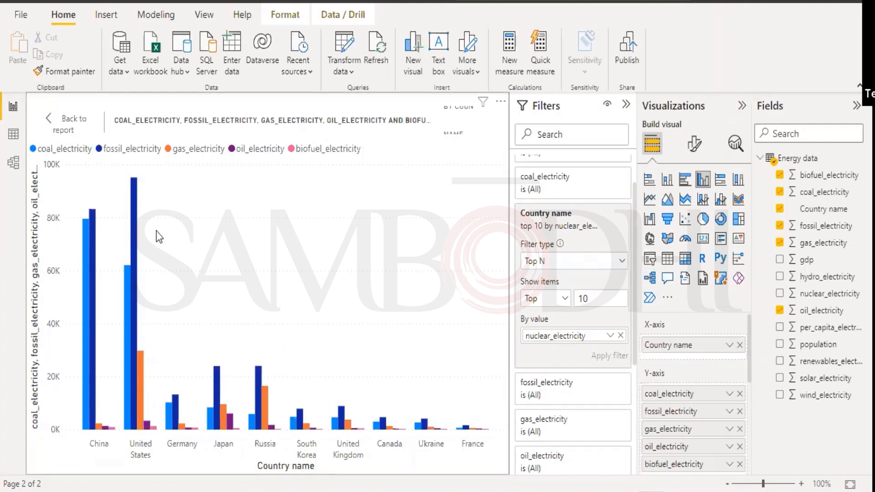
Step: Return from Focus mode to the report and compare the charts and filters on the Renewables and Non-Renewables pages
left_click(49, 122)
left_click(84, 463)
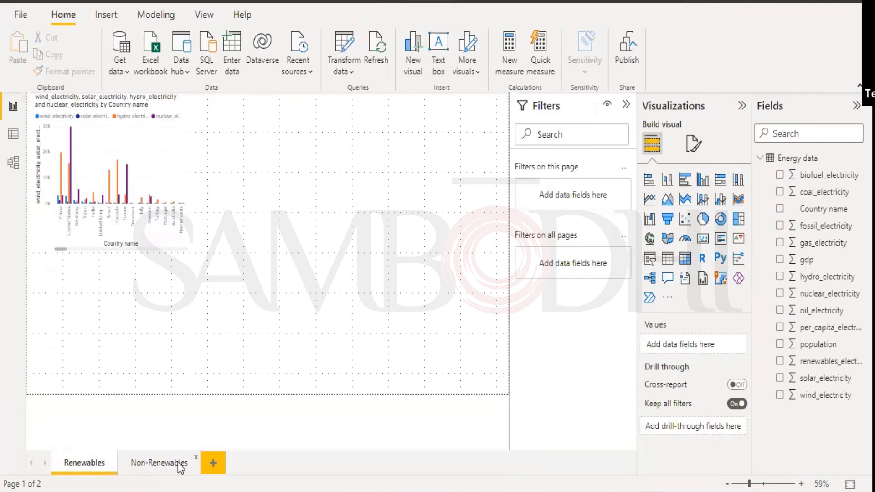
left_click(163, 463)
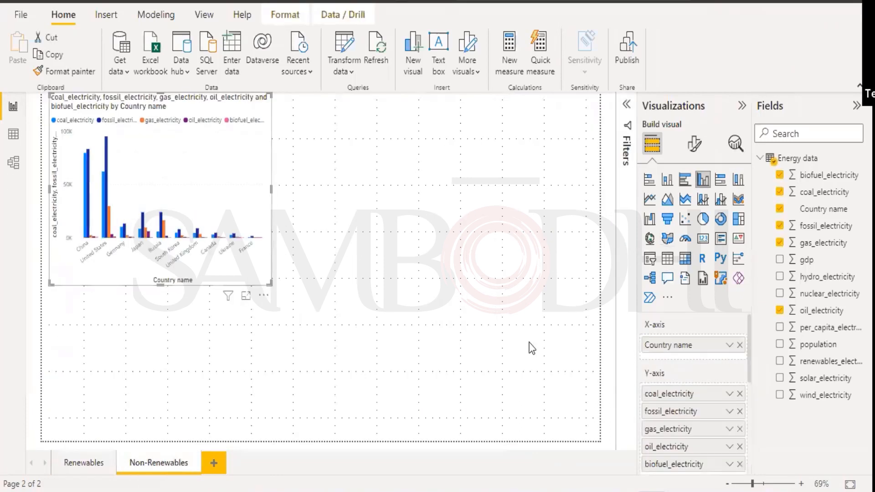
left_click(628, 104)
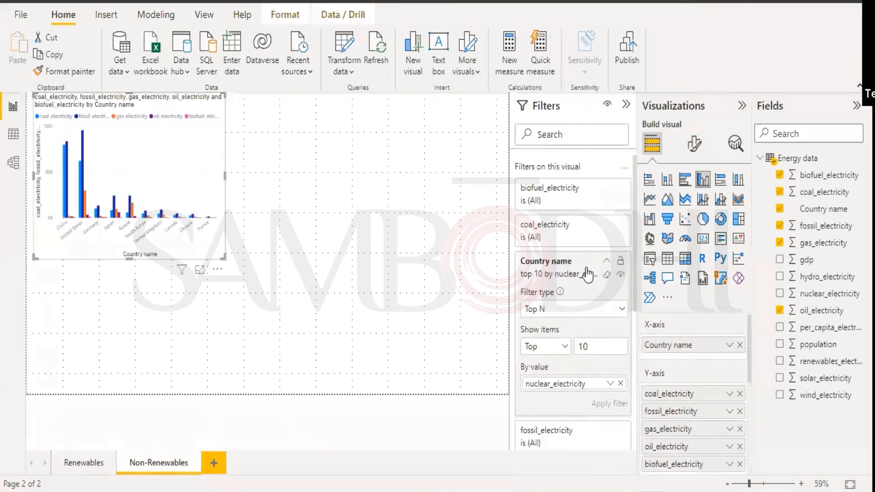
left_click(88, 463)
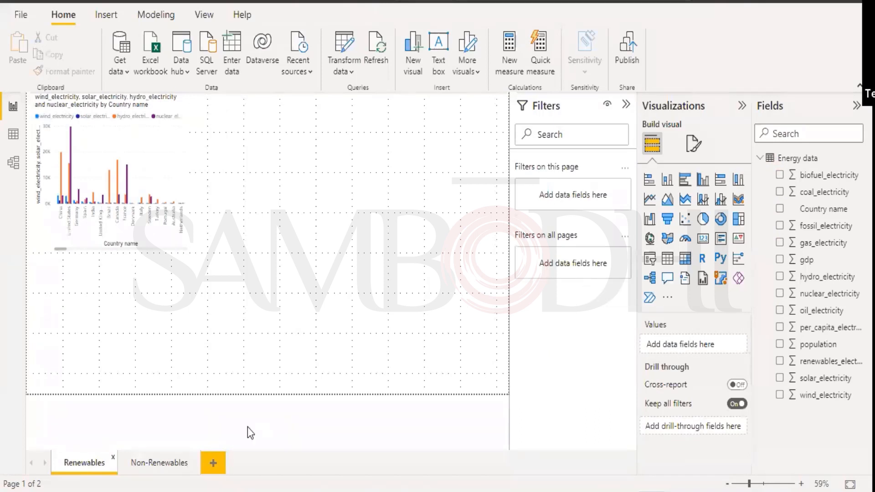
left_click(152, 462)
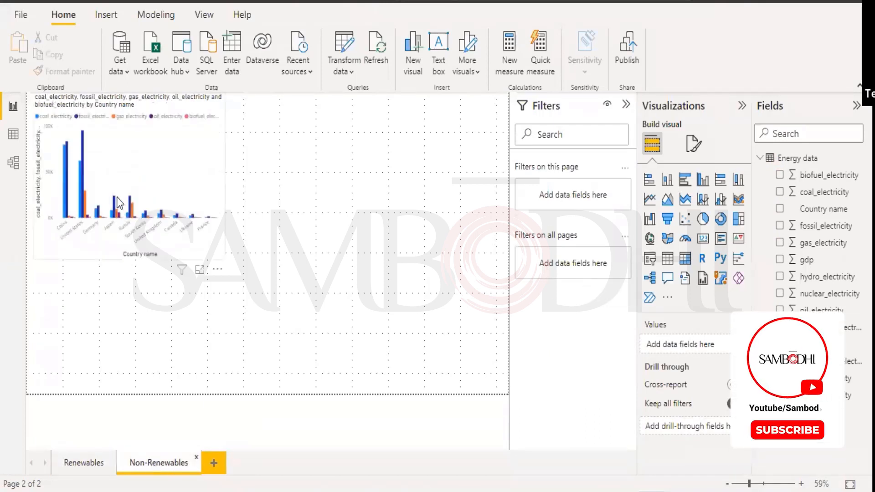
Step: Remove nuclear_electricity as the ranking value in the Non-Renewables chart's Country name filter, leaving the filter settings expanded
left_click(118, 166)
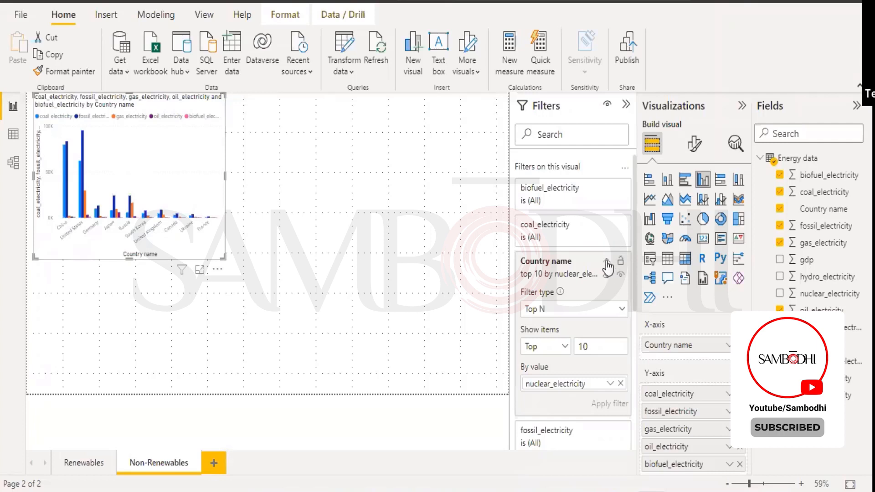
left_click(607, 261)
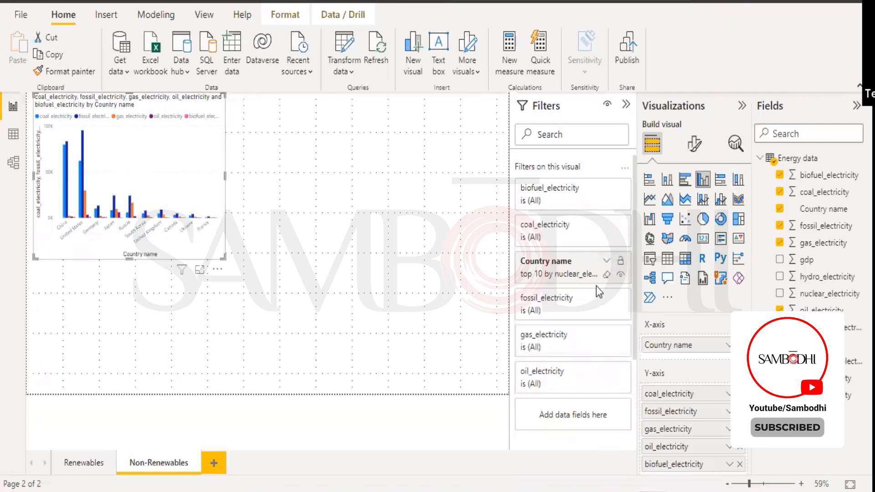
left_click(607, 264)
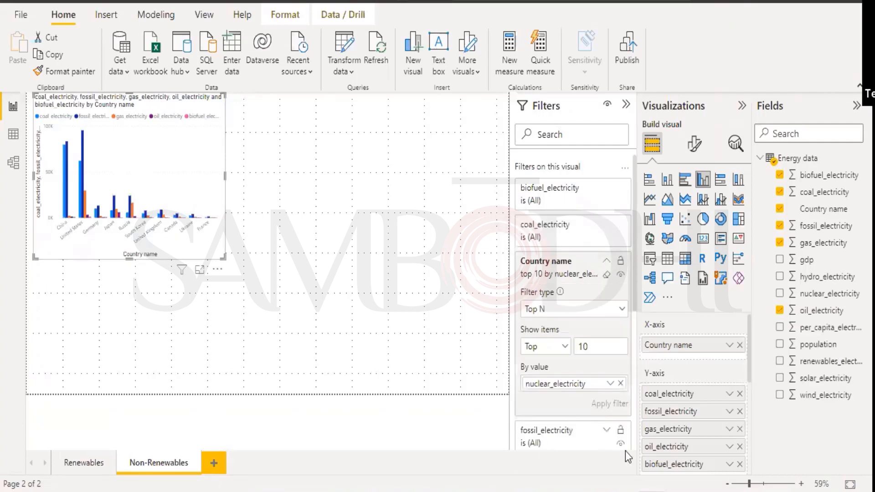
left_click(620, 384)
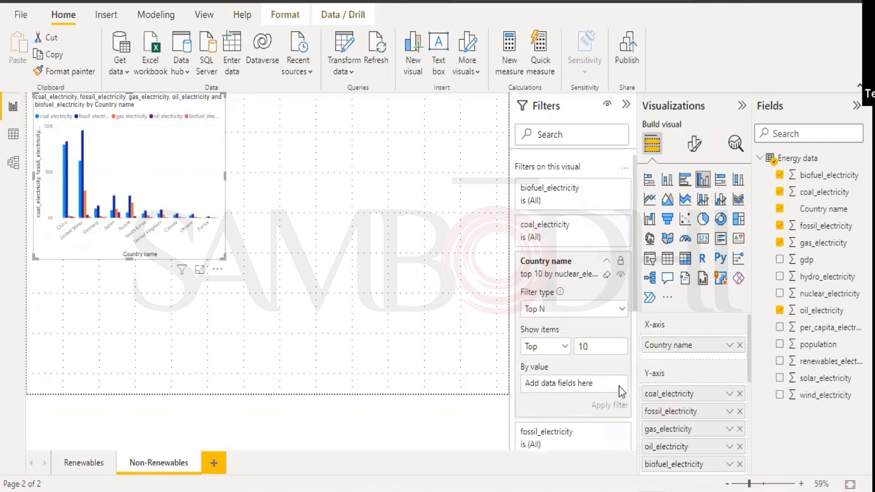
left_click(607, 264)
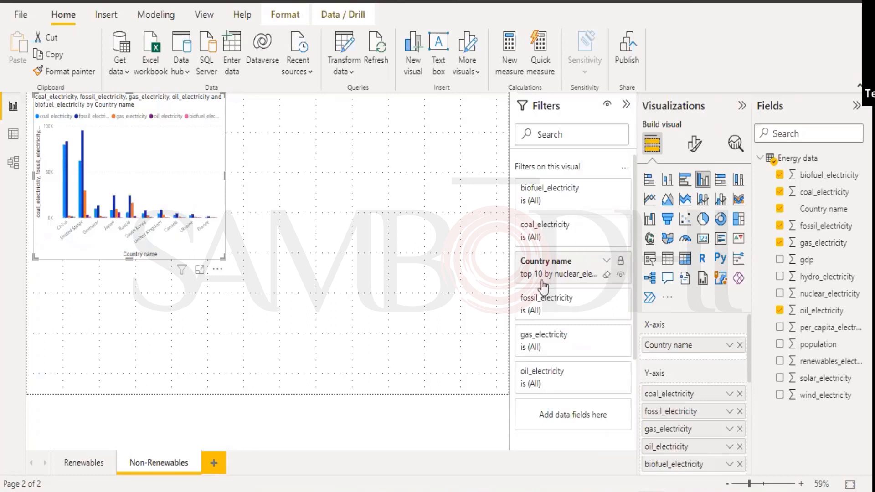
left_click(585, 269)
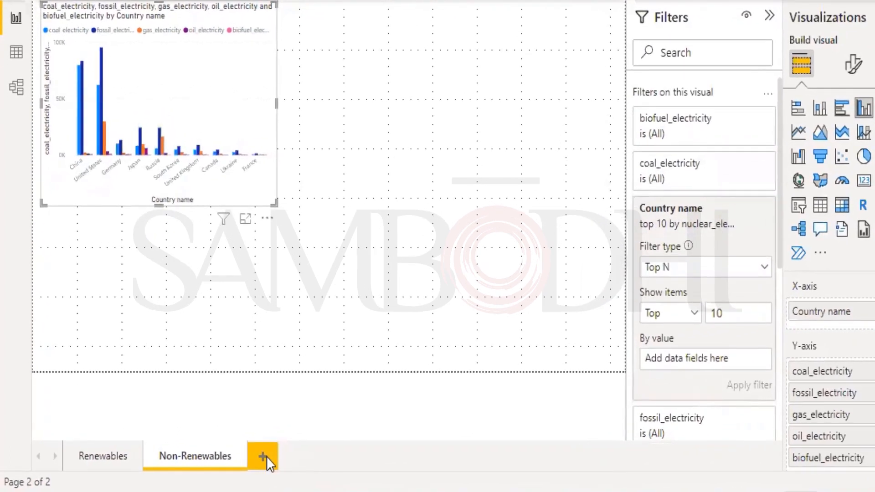
Step: Add a new report page and build a clustered column chart of gdp and population by Country name
left_click(261, 455)
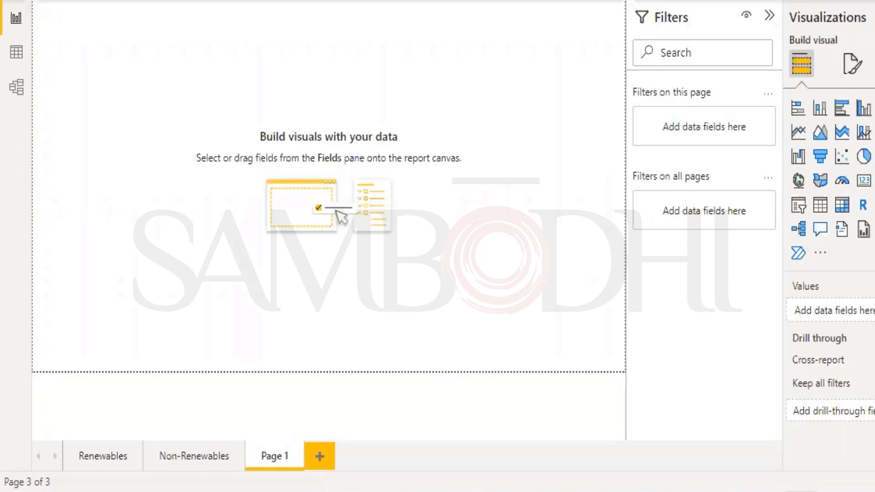
left_click(780, 260)
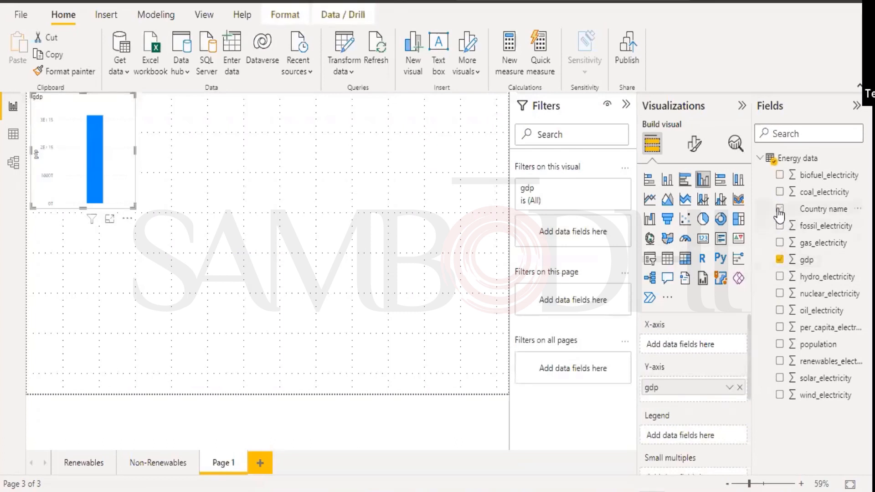
left_click(780, 345)
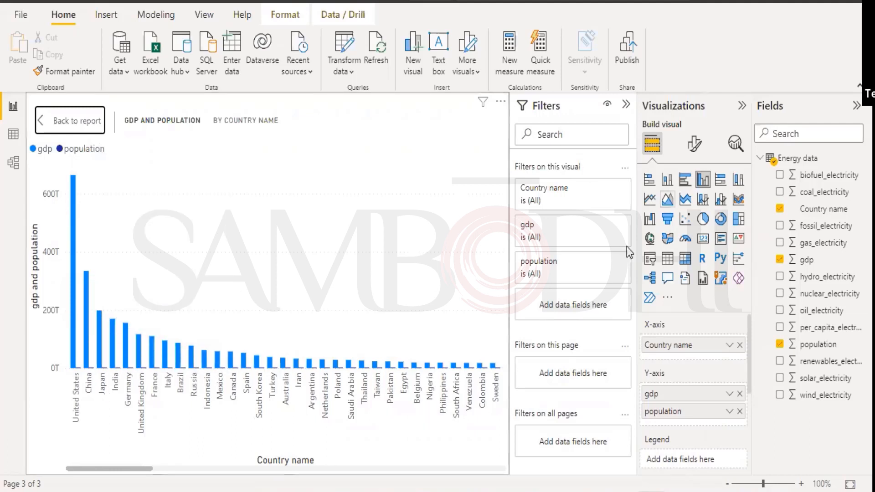
Step: Collapse all the side panes to widen the focused chart and examine gdp and population by country
left_click(742, 106)
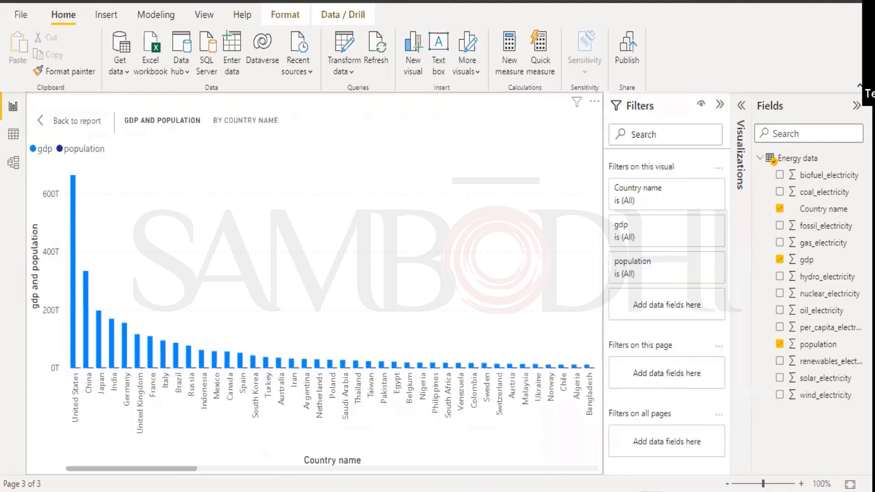
left_click(857, 106)
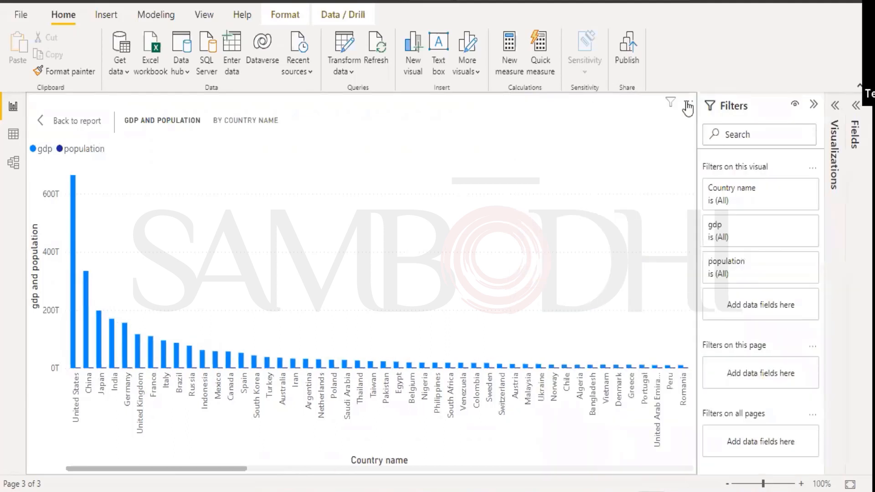
left_click(813, 106)
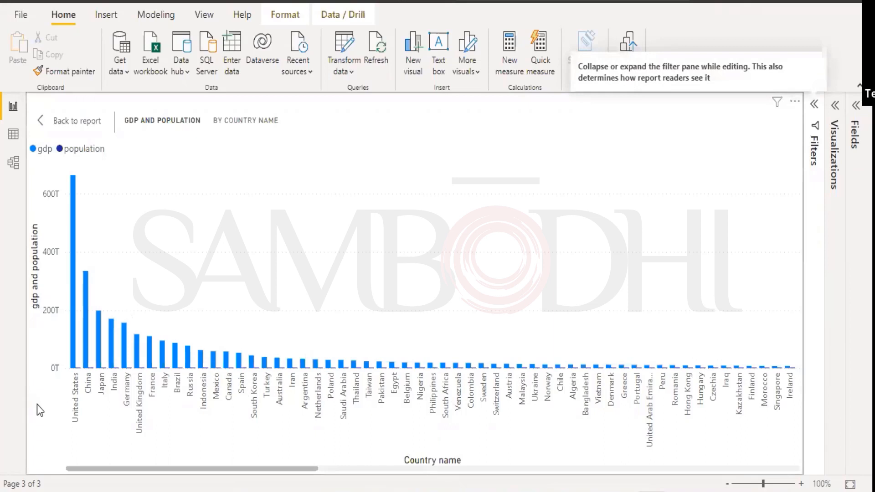
mouse_move(73, 235)
Step: Expand the collapsed filter, visualization and field panes beside the focused chart again
left_click(816, 107)
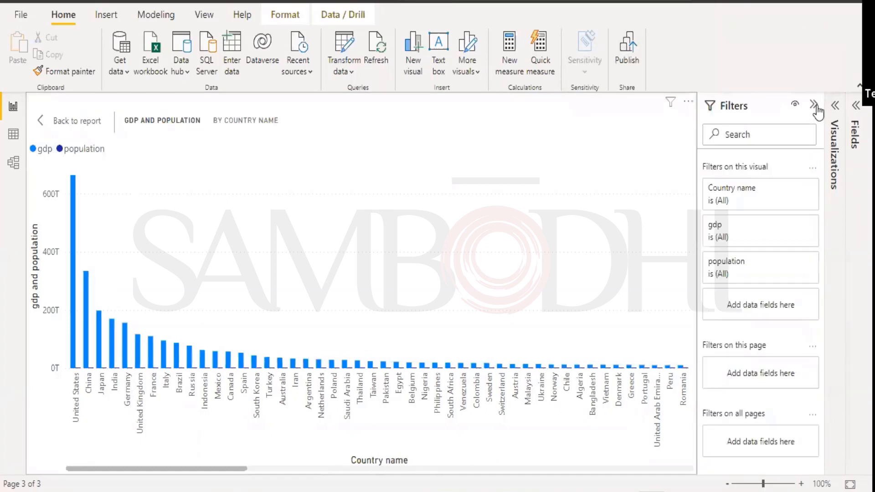
left_click(835, 108)
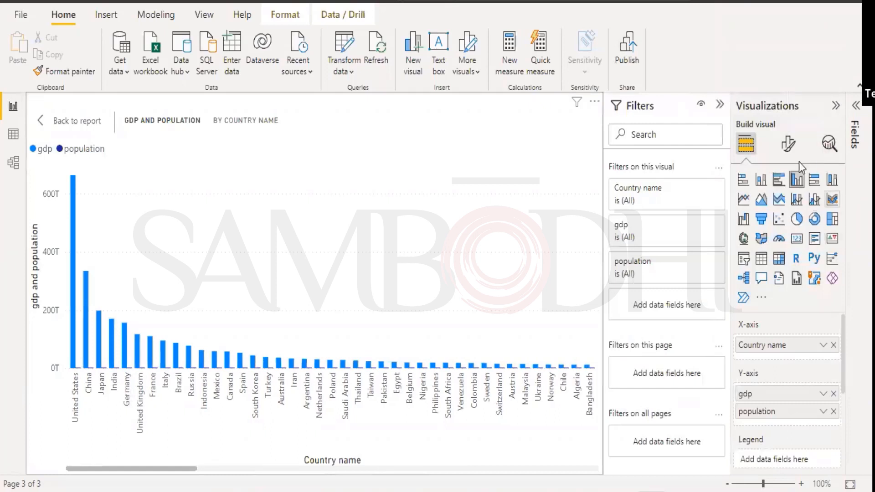
left_click(856, 106)
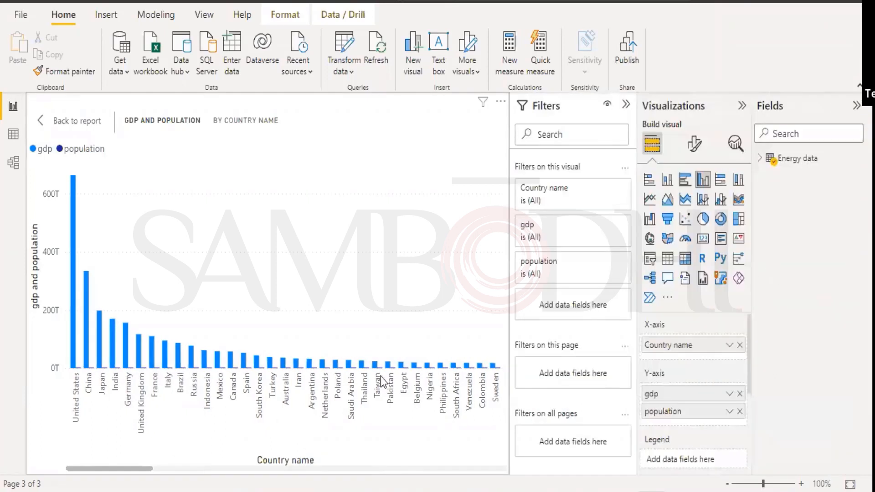
Step: Return from Focus mode to the report and delete Page 1 with its gdp and population chart
left_click(53, 121)
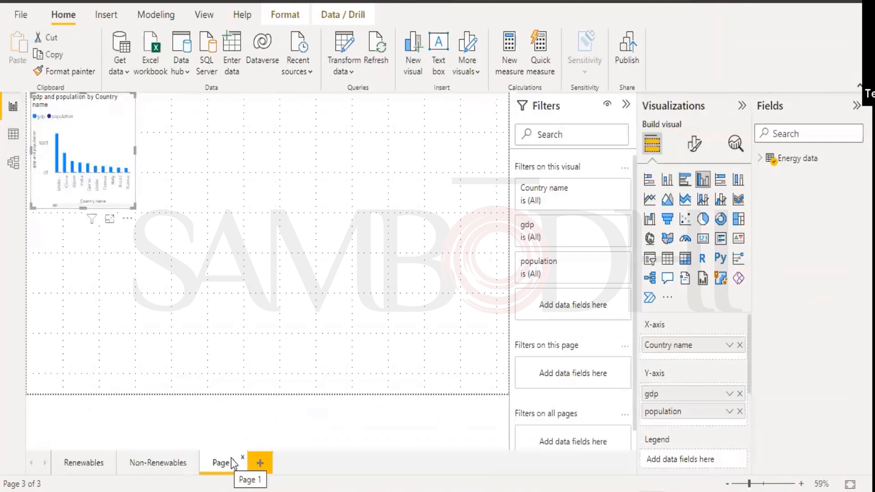
left_click(243, 458)
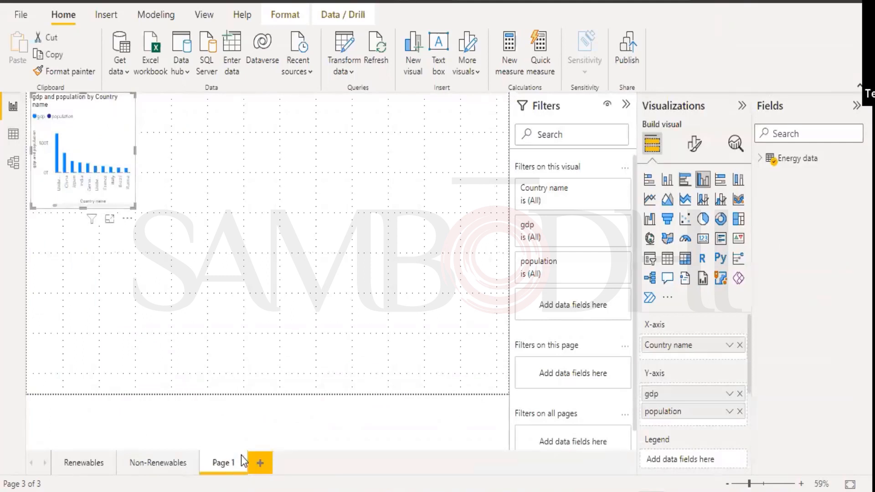
left_click(494, 271)
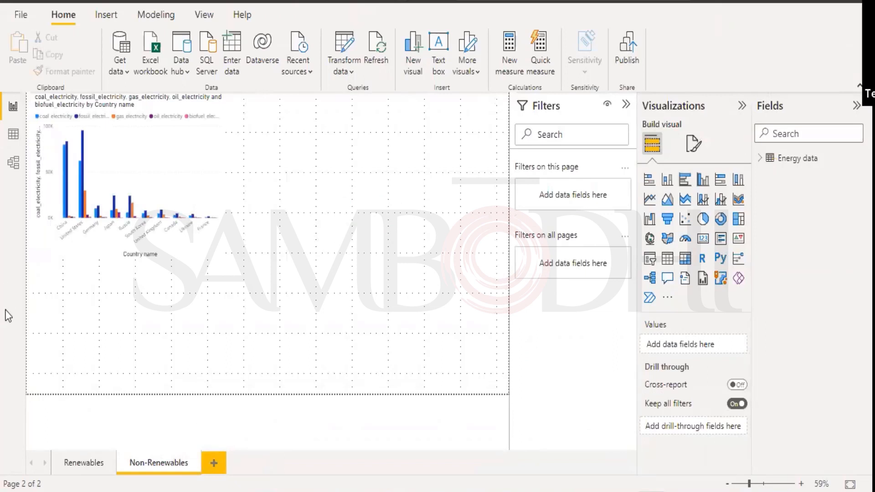
Step: Save the energy report and launch a new Power BI Desktop session
left_click(13, 13)
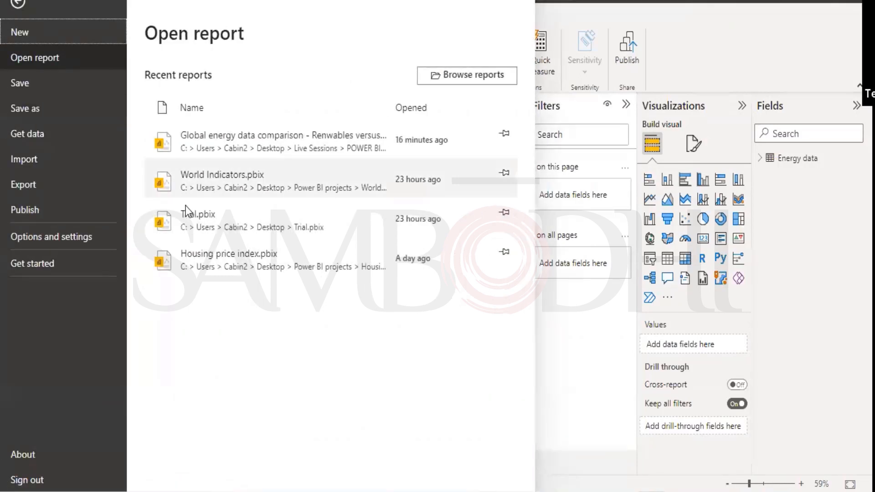
left_click(36, 89)
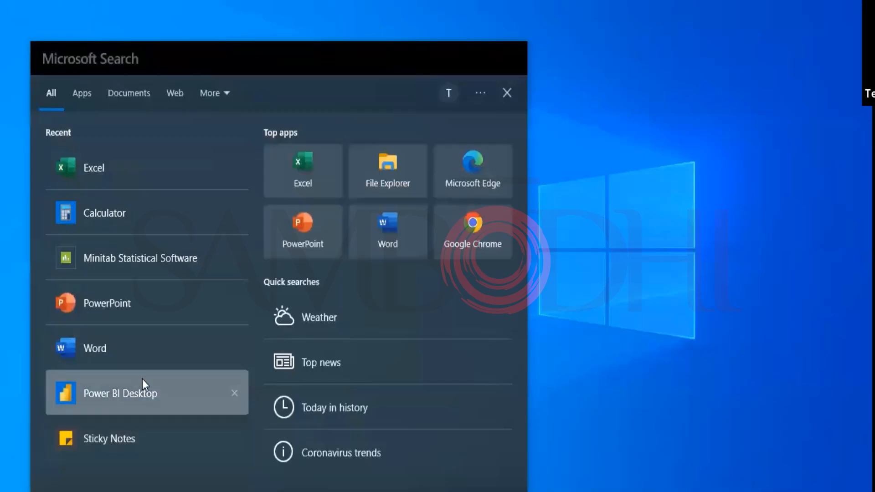
left_click(146, 390)
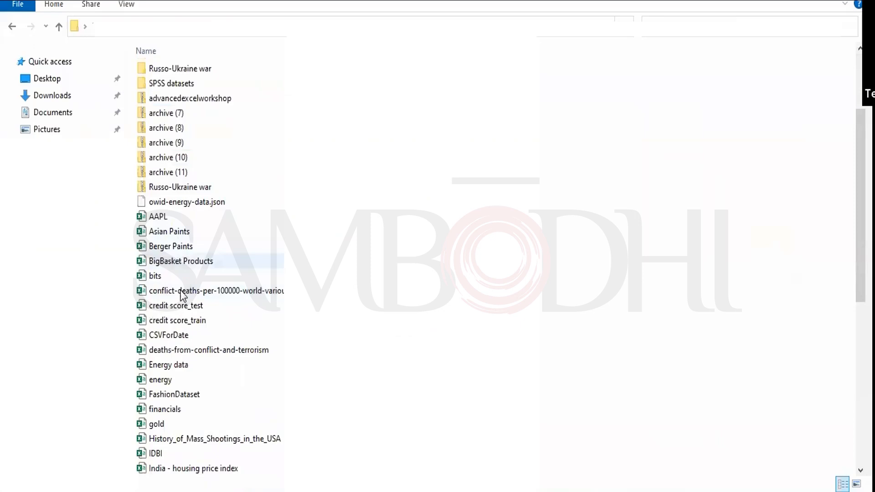
Step: Look through the Bitcoins dataset folder in File Explorer and return to its parent folder
scroll(180, 340, "up", 3)
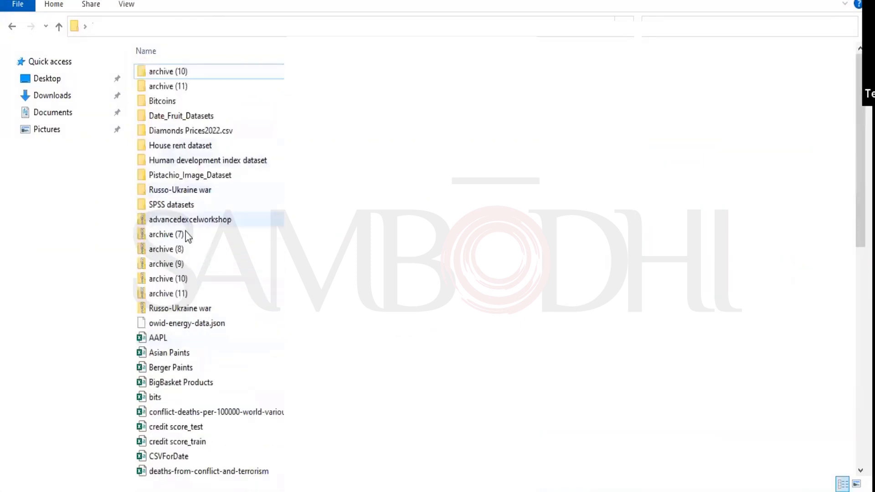
double_click(205, 101)
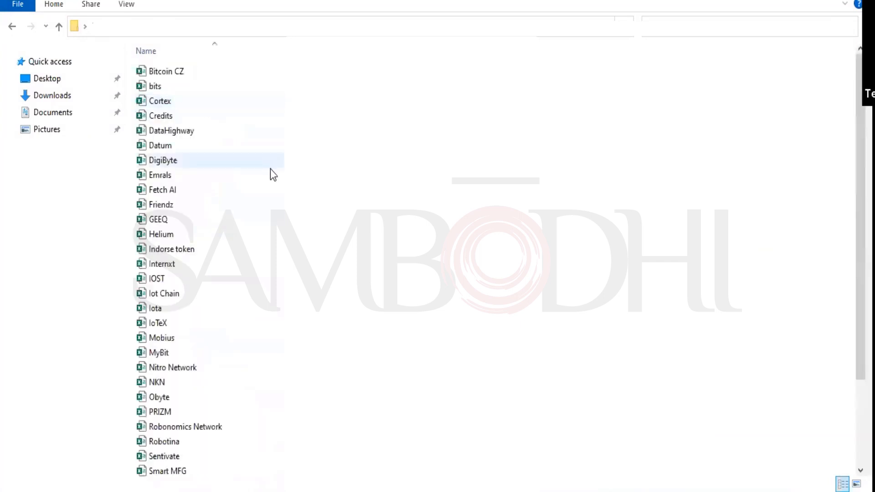
scroll(687, 178, "down", 3)
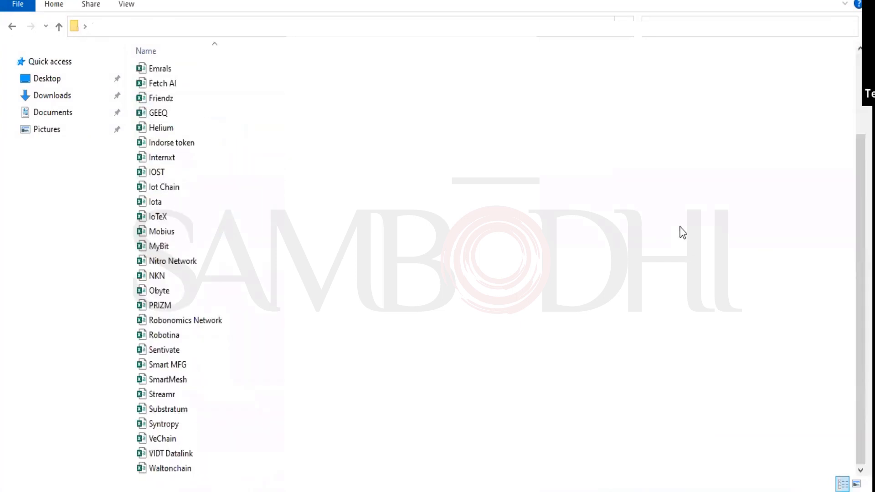
key("alt+Left")
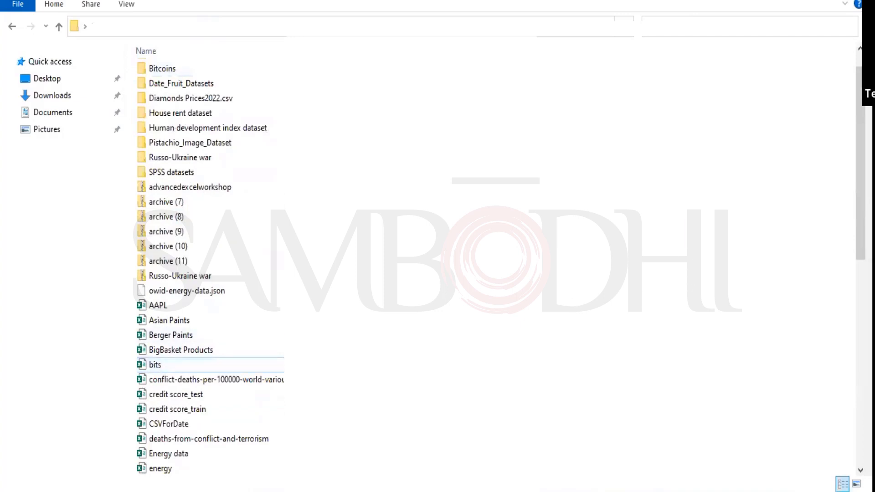
Step: Switch to Power BI Desktop and open the bits file from the Desktop's Minitab Dataset folder as a Text/CSV source
key("alt+Tab")
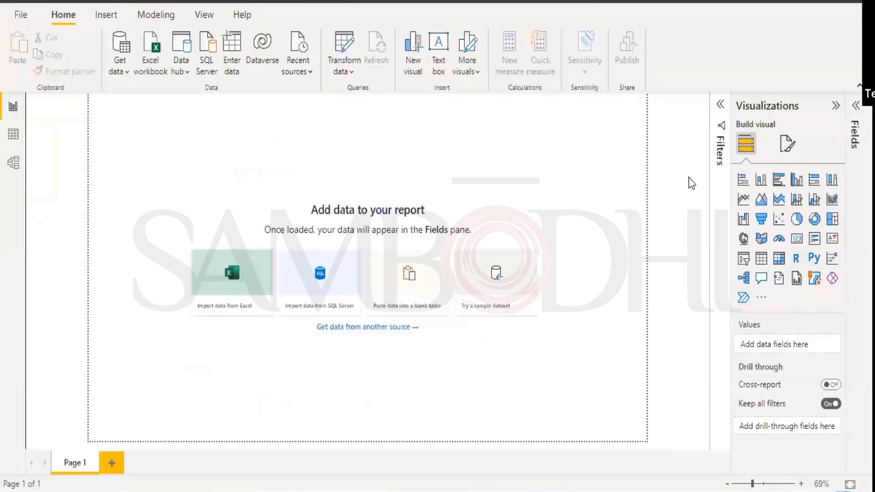
left_click(19, 14)
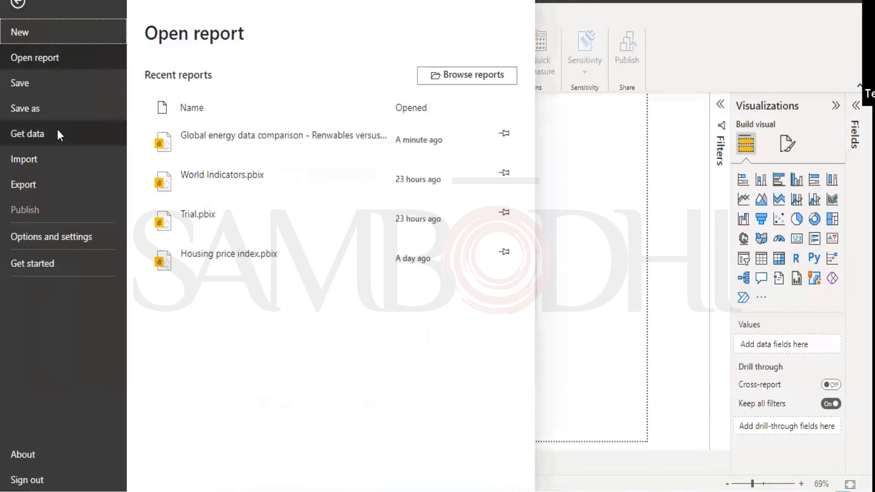
left_click(27, 160)
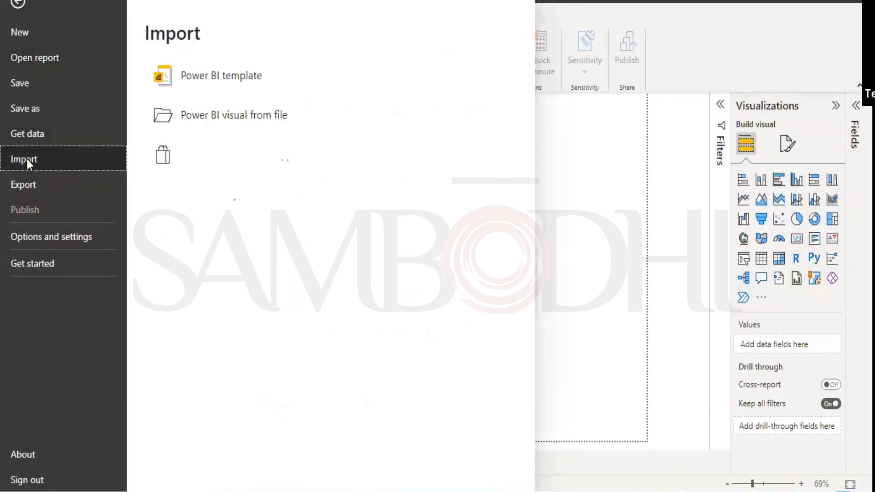
left_click(32, 133)
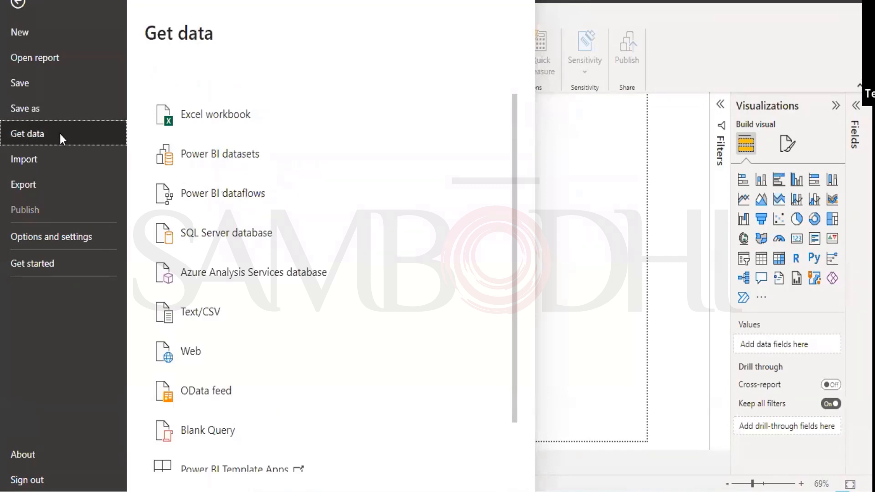
left_click(268, 314)
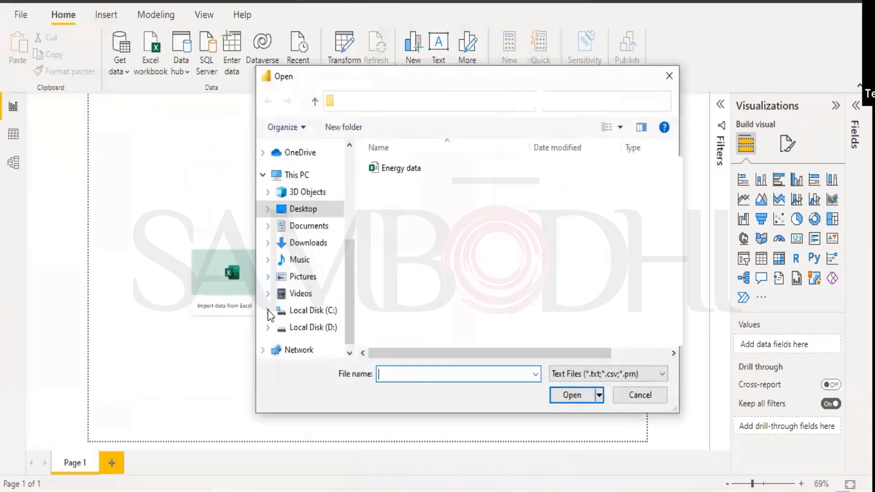
left_click(306, 213)
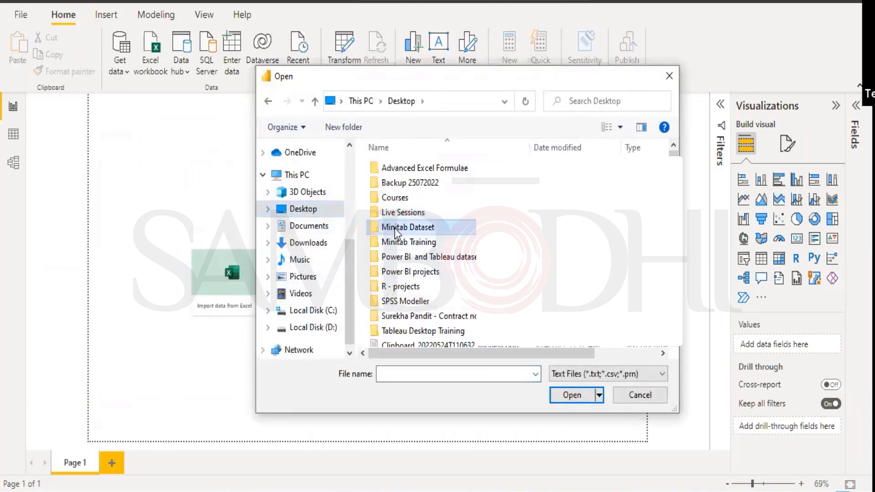
double_click(395, 228)
scroll(395, 237, "down", 5)
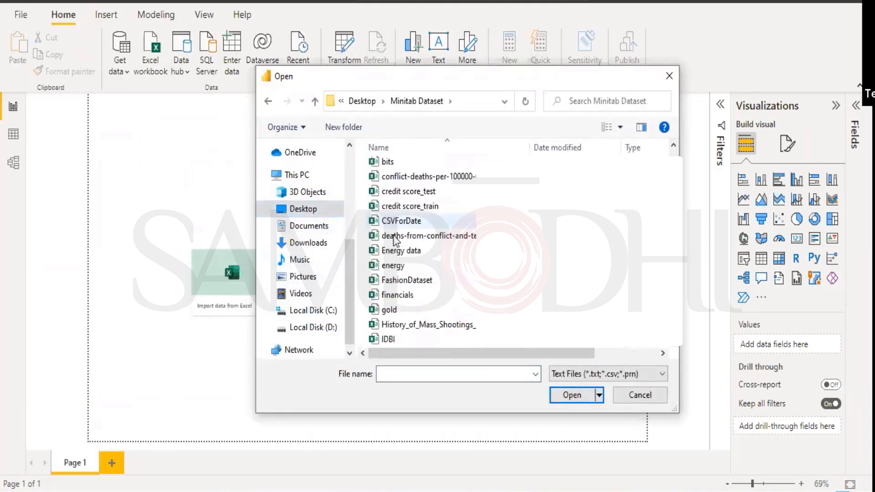
scroll(395, 214, "up", 1)
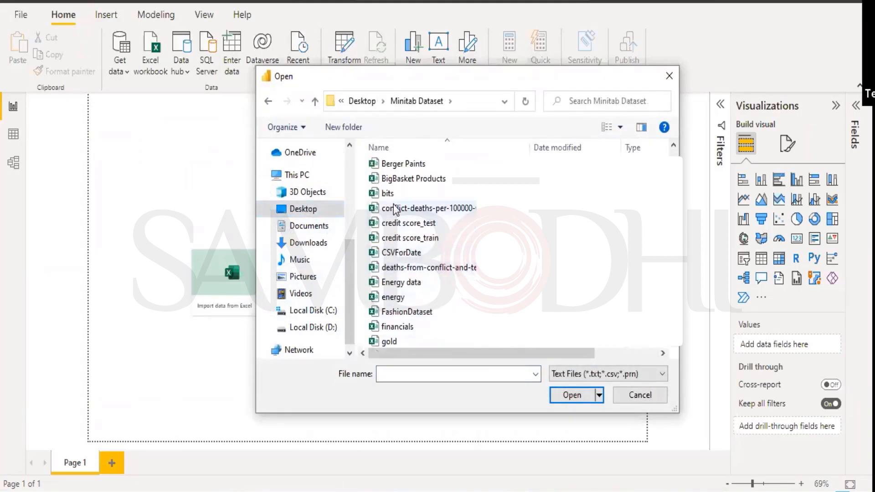
left_click(388, 193)
left_click(573, 395)
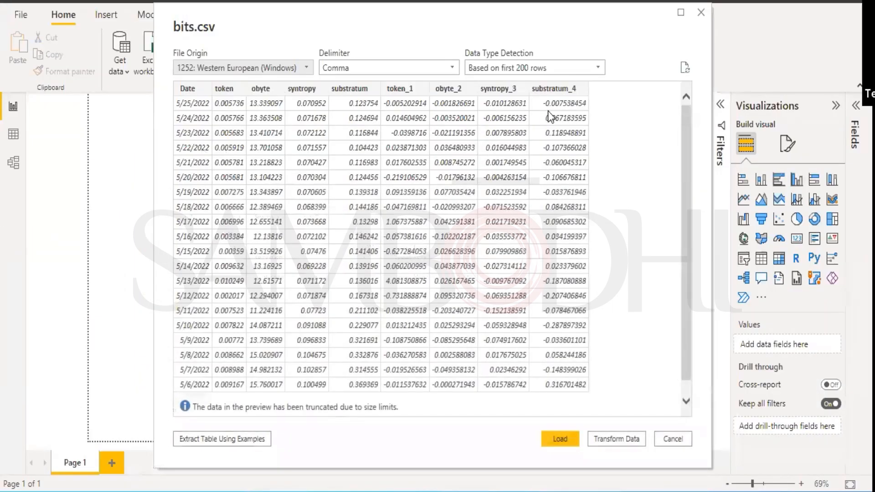
Step: Set the data type detection for bits.csv to Based on entire dataset and check the preview rows
left_click(561, 66)
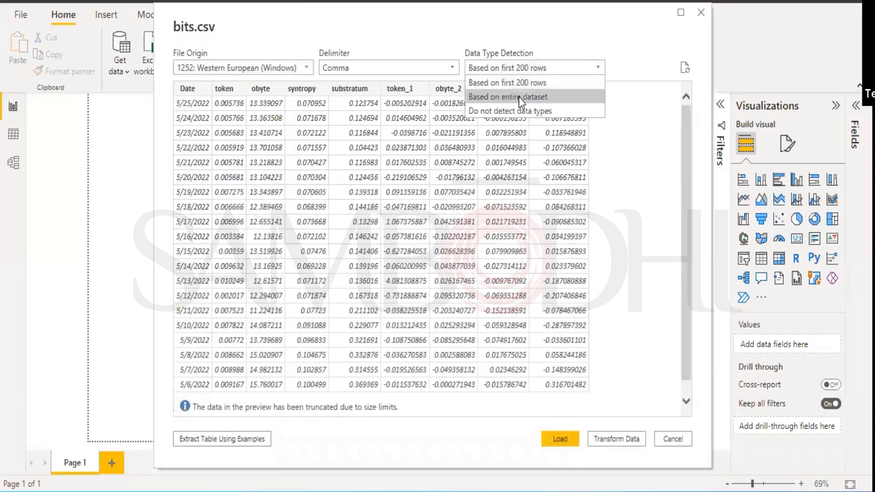
left_click(518, 96)
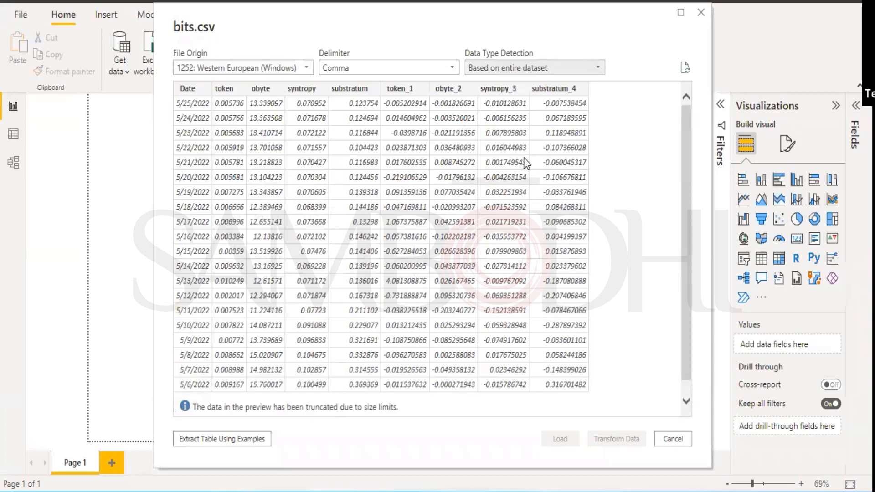
scroll(527, 163, "down", 1)
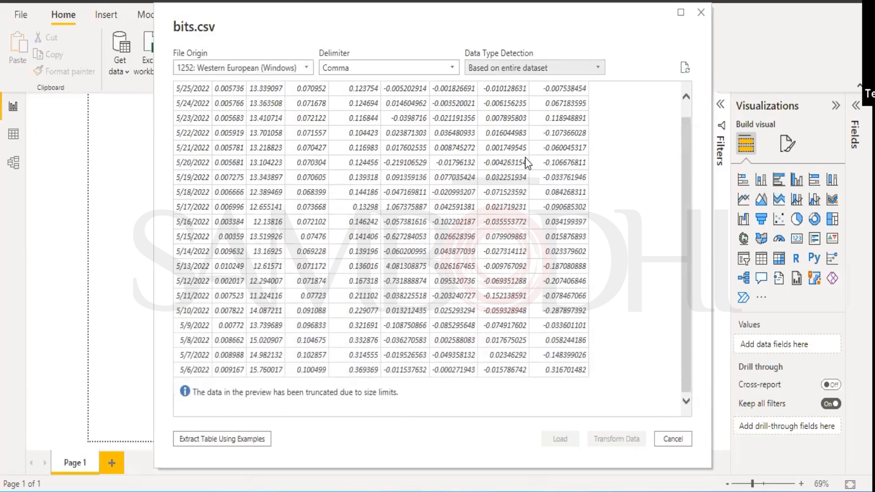
scroll(525, 158, "up", 1)
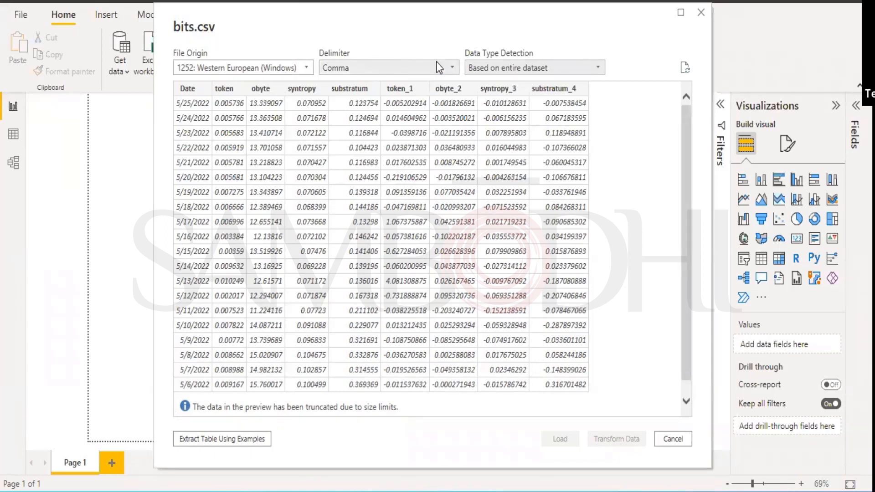
Step: Review the available delimiter and file origin options for bits.csv, and cancel the import
left_click(457, 66)
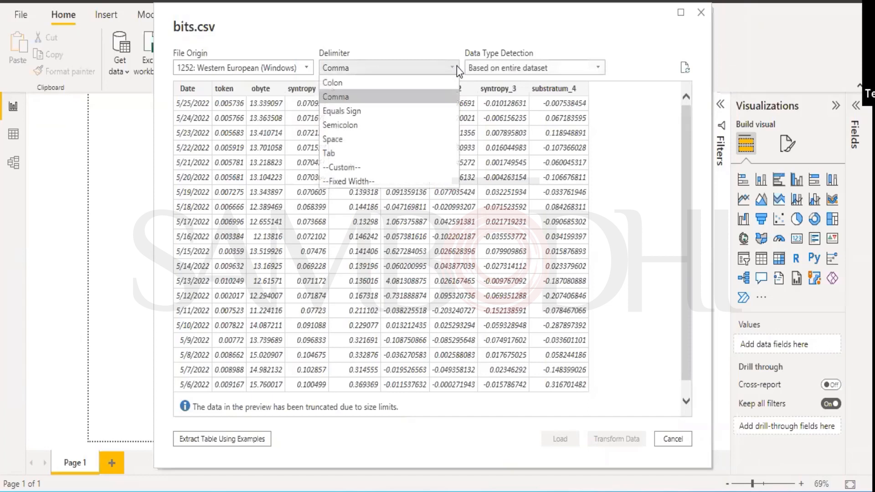
left_click(457, 66)
left_click(264, 68)
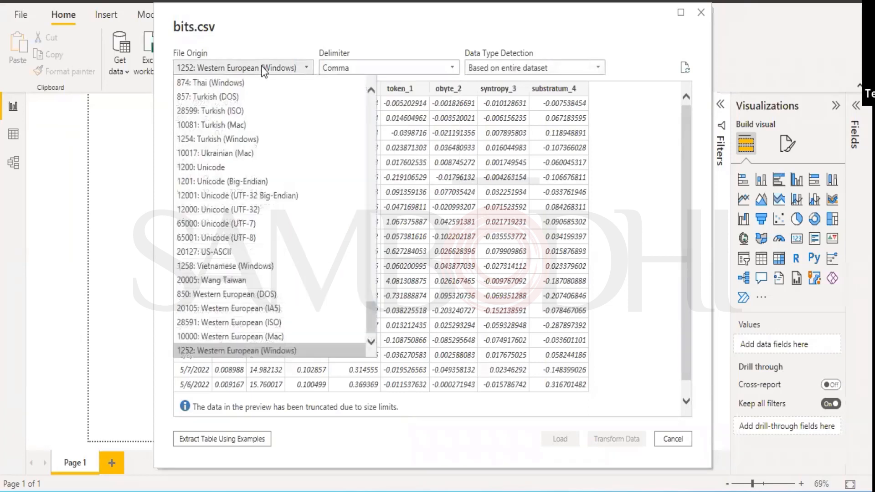
left_click(264, 68)
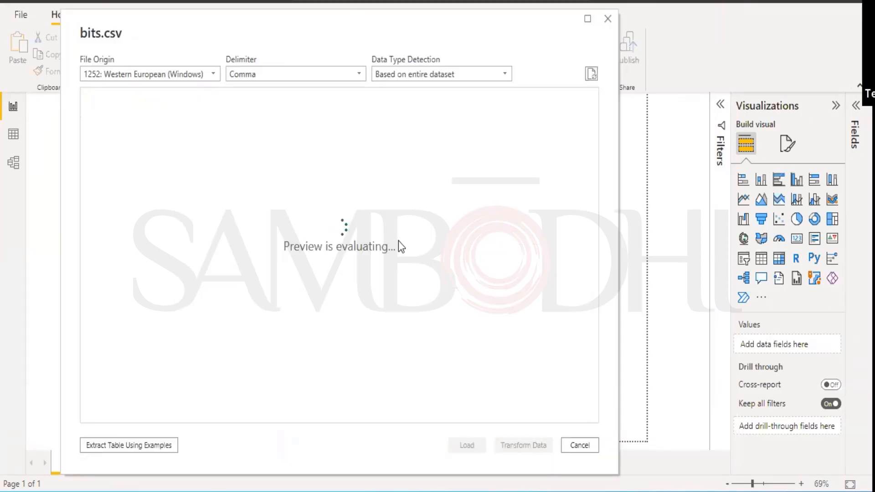
left_click(579, 444)
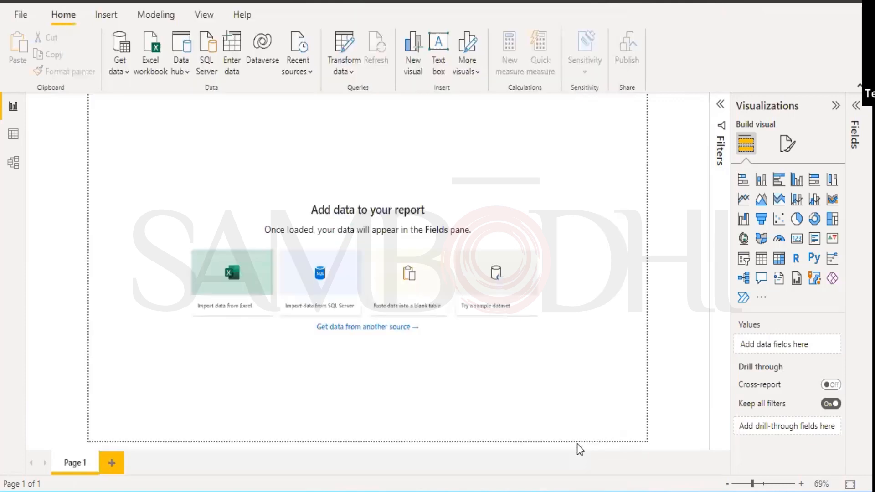
Step: Load bits.csv into the report as a Text/CSV source with the default import settings
left_click(114, 72)
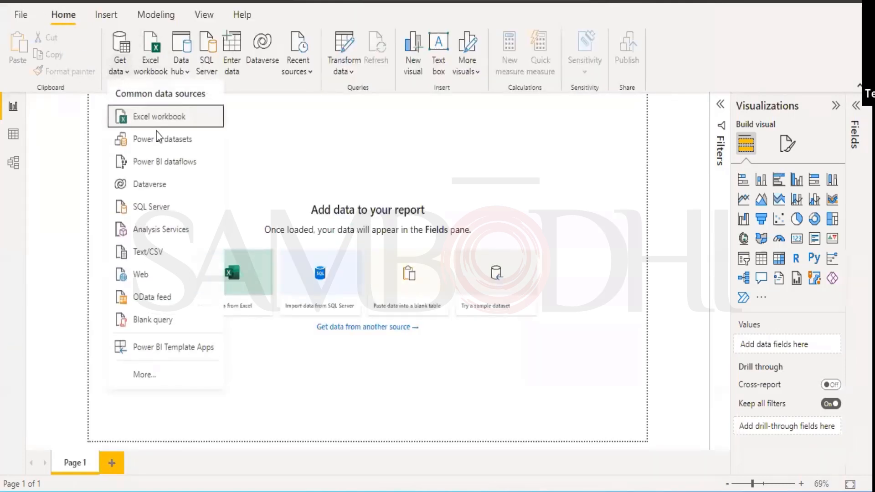
left_click(145, 252)
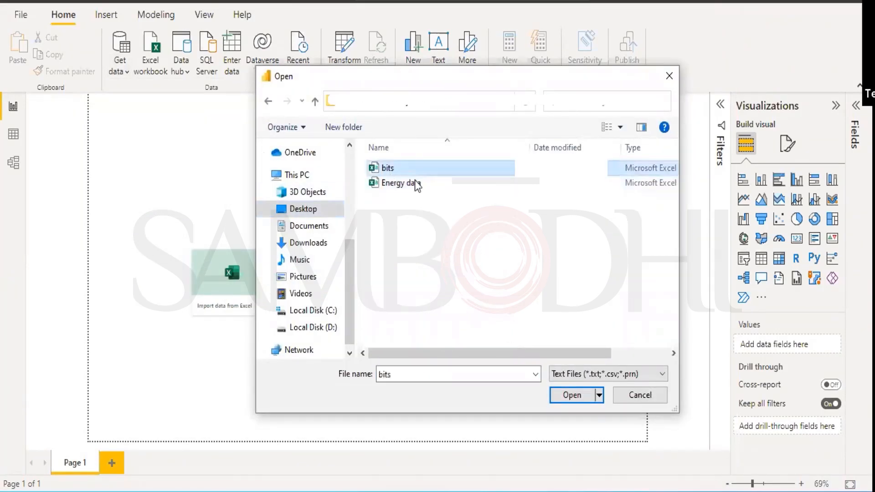
left_click(575, 396)
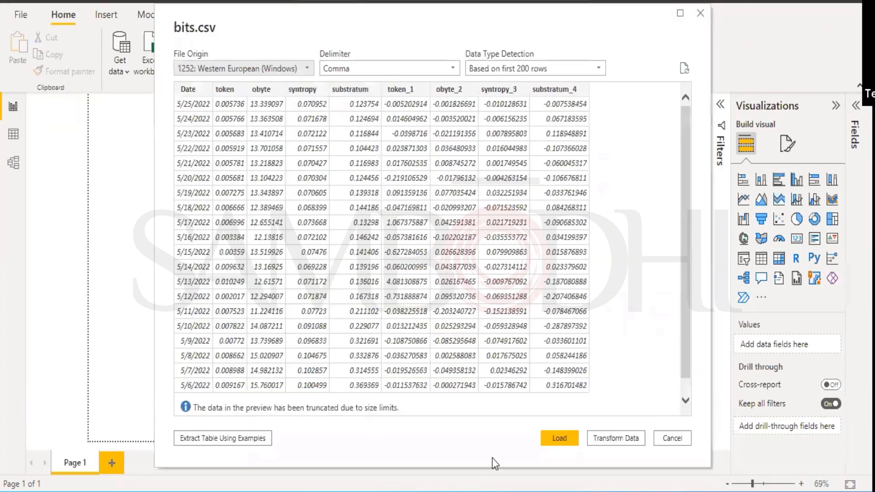
left_click(558, 438)
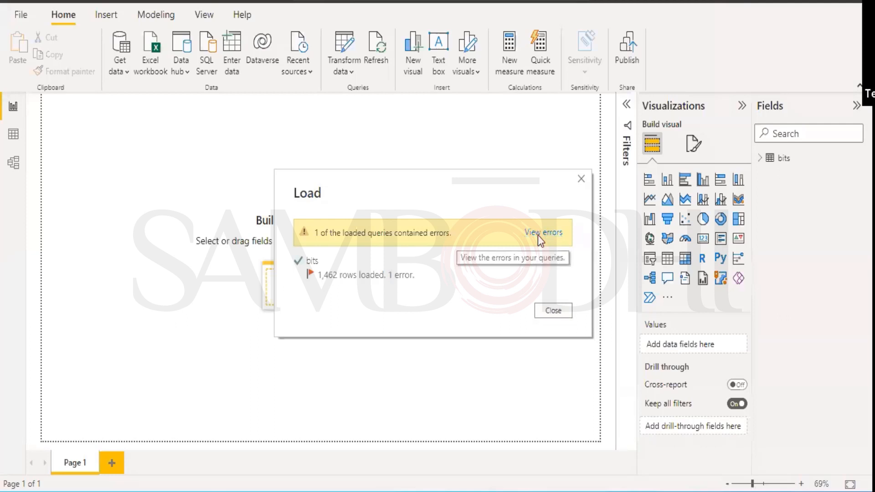
Step: View the query's load errors, expand the bits table's fields and apply the pending query changes
left_click(526, 239)
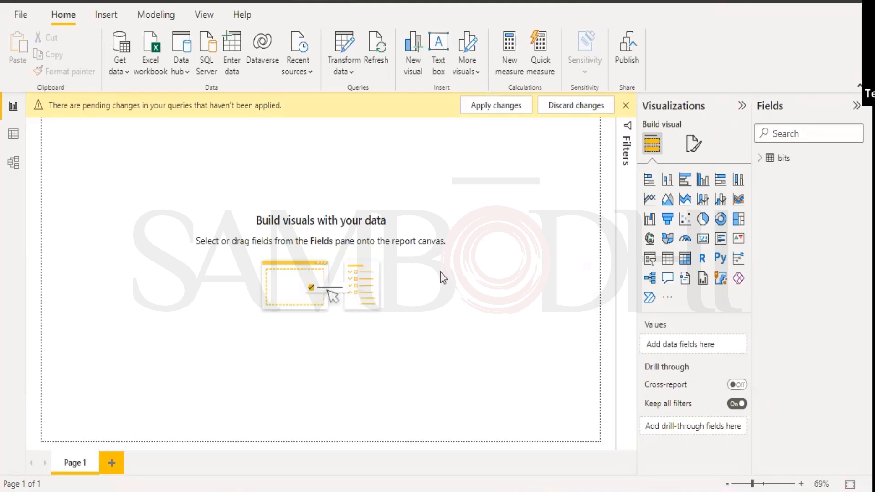
left_click(760, 158)
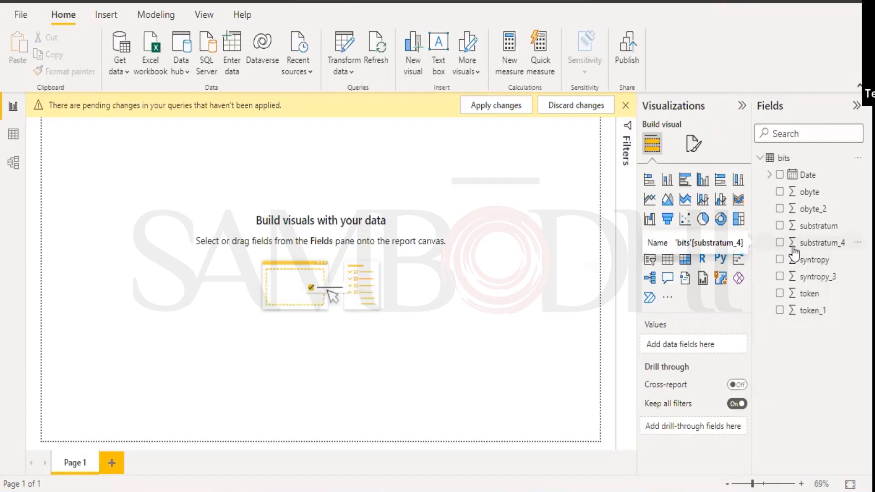
left_click(476, 107)
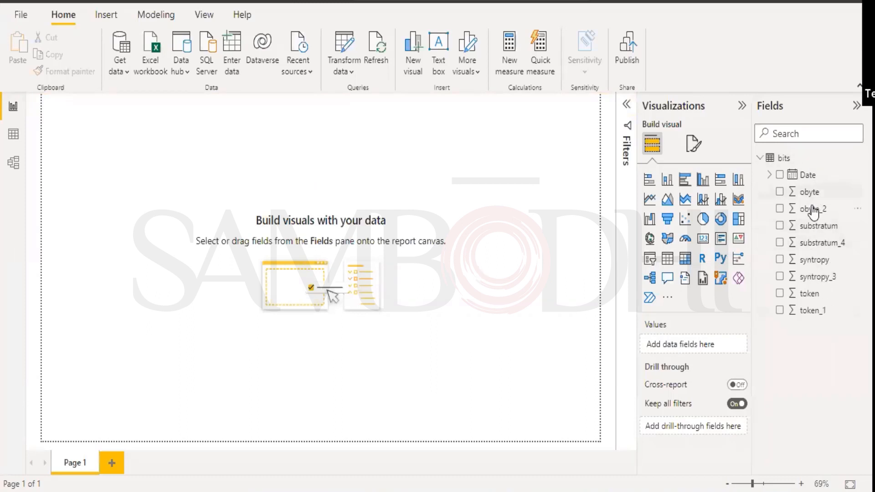
Step: Create a clustered column chart of obyte, substratum and syntropy by Date from the bits table
left_click(780, 193)
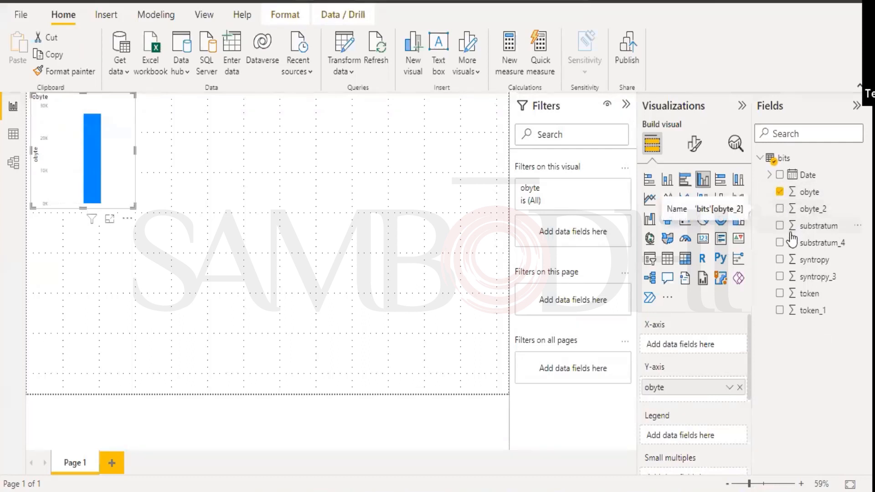
left_click(780, 225)
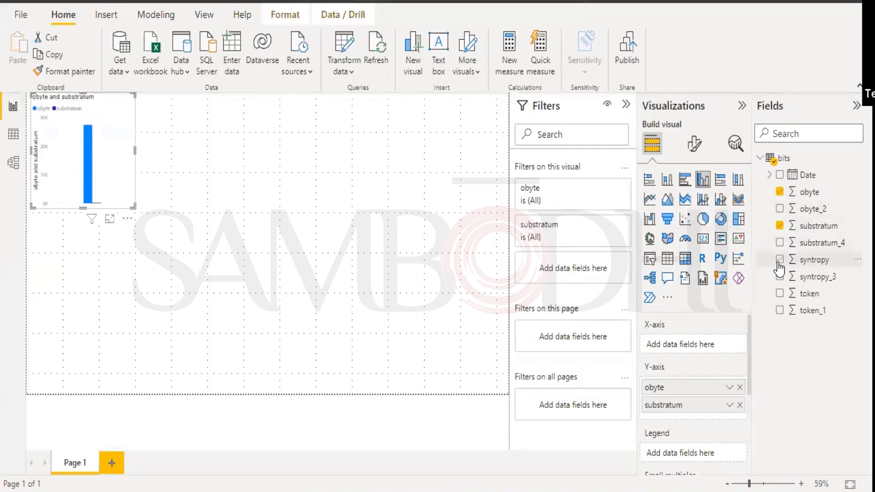
left_click(779, 261)
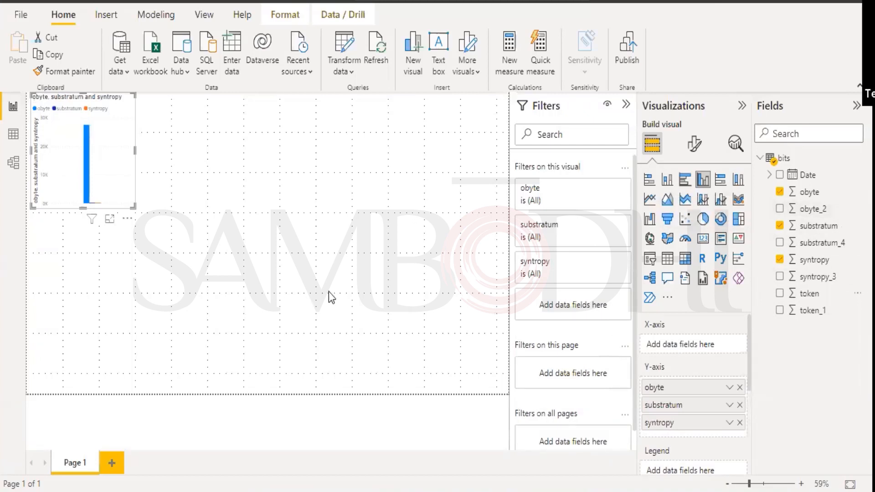
left_click(780, 176)
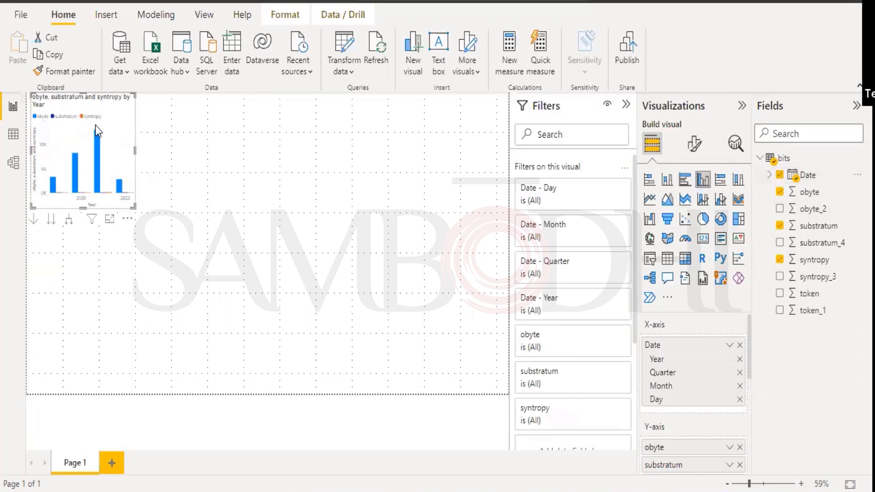
Step: Convert the clustered column chart to a line chart and enlarge it to fill most of the report page
left_click(649, 201)
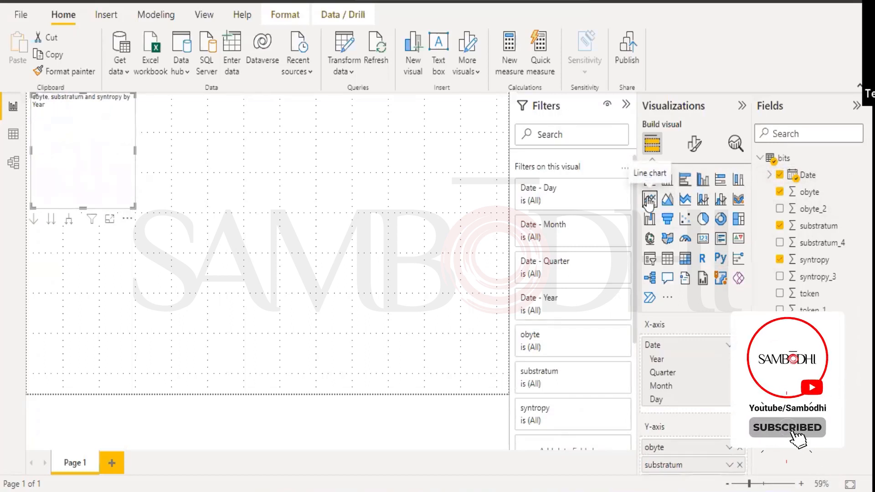
left_click_drag(135, 208, 465, 339)
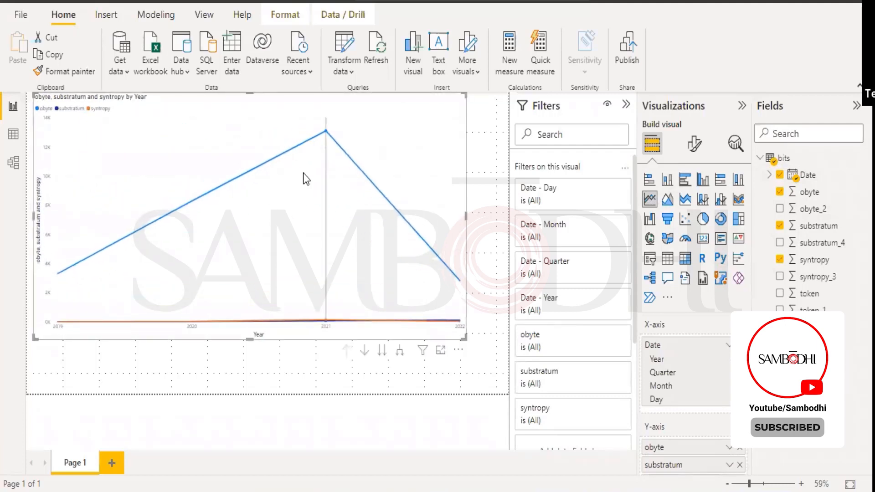
Step: Remove obyte from the line chart and add token alongside syntropy and substratum
left_click(780, 226)
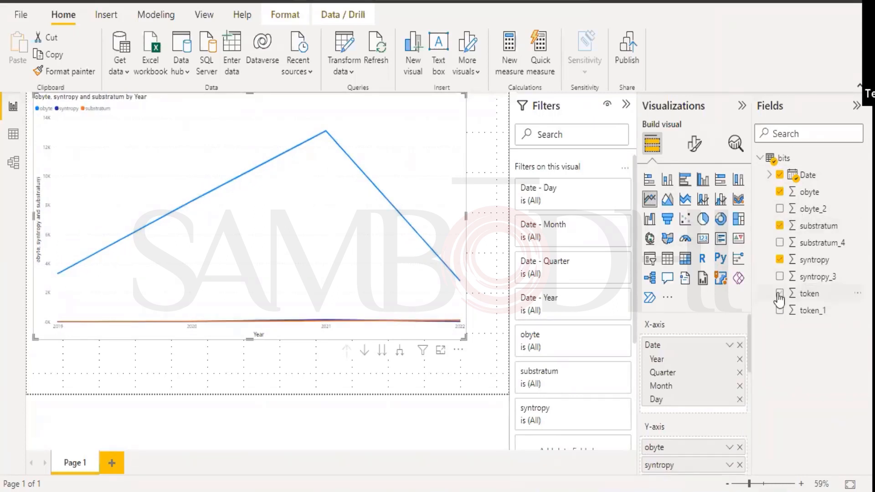
left_click(780, 192)
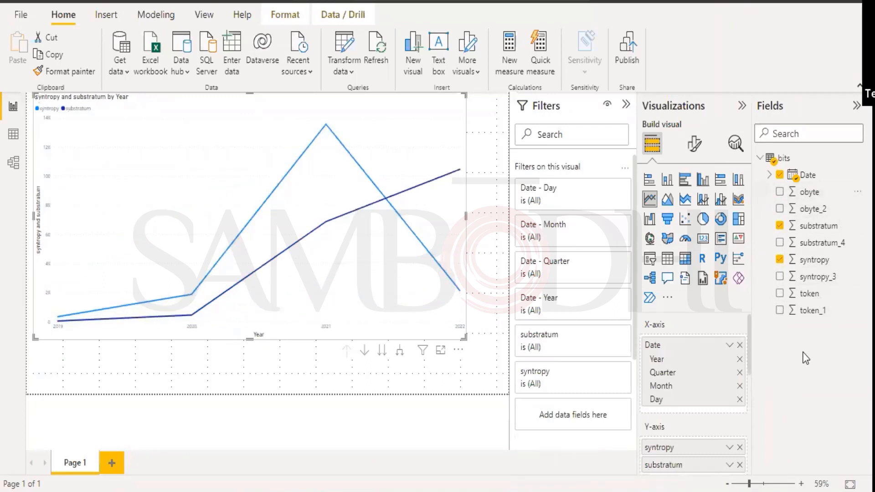
left_click(780, 294)
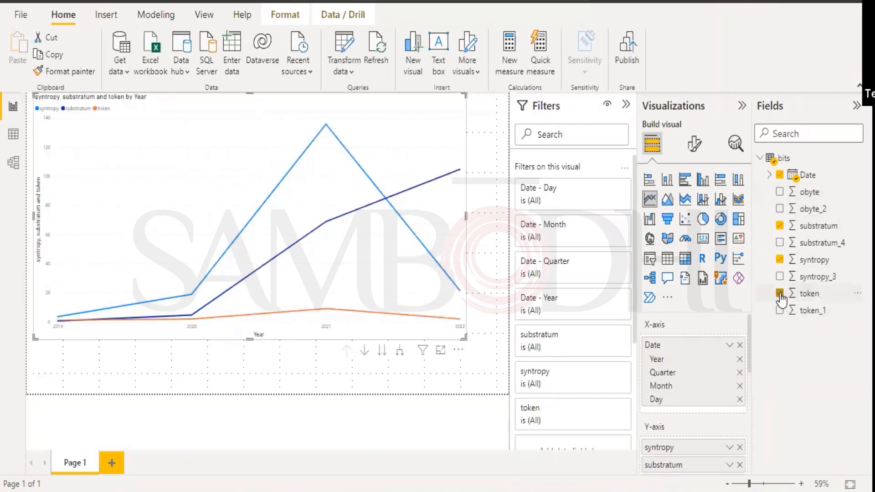
mouse_move(408, 259)
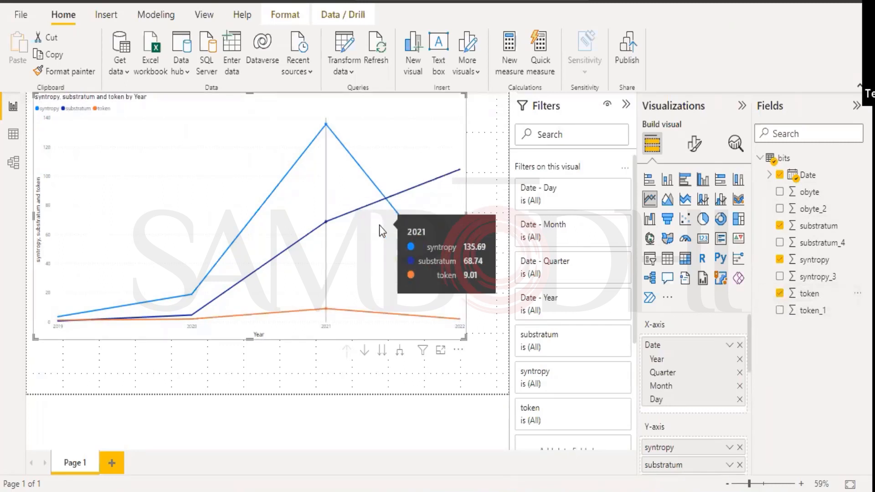
Step: Show the line chart in focus mode and collapse the filters, visualizations and fields areas to widen it
left_click(442, 351)
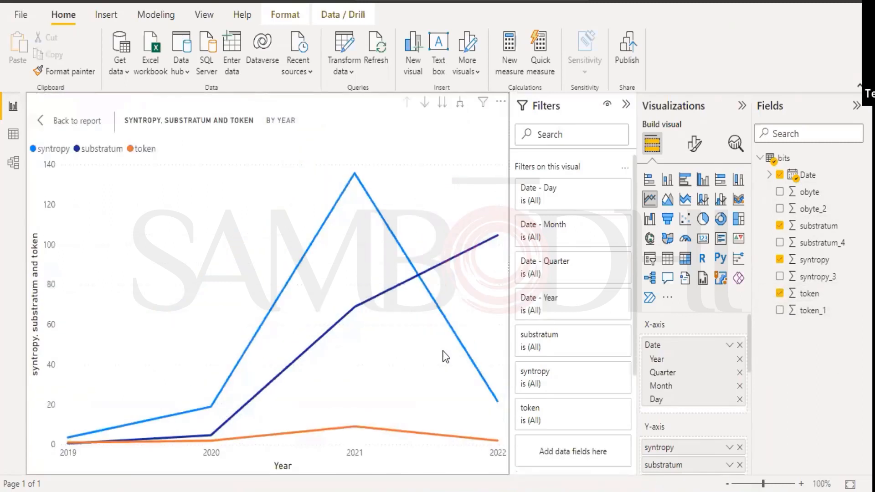
left_click(626, 106)
left_click(741, 106)
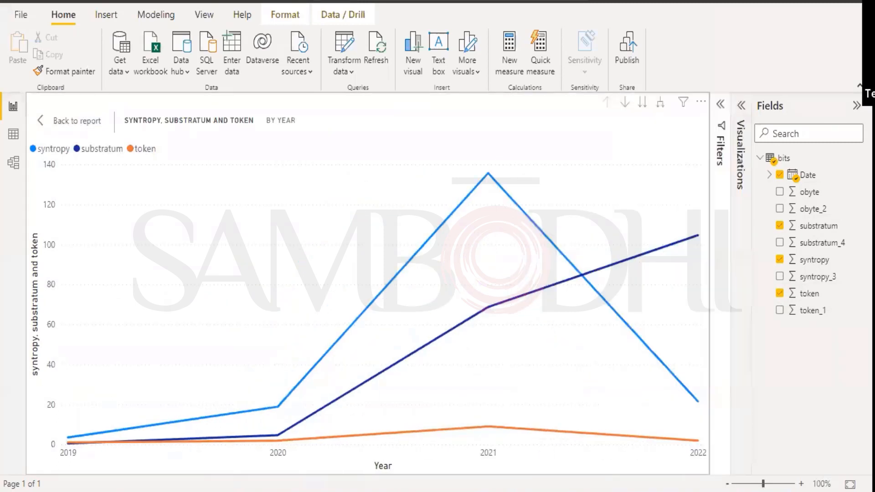
left_click(857, 106)
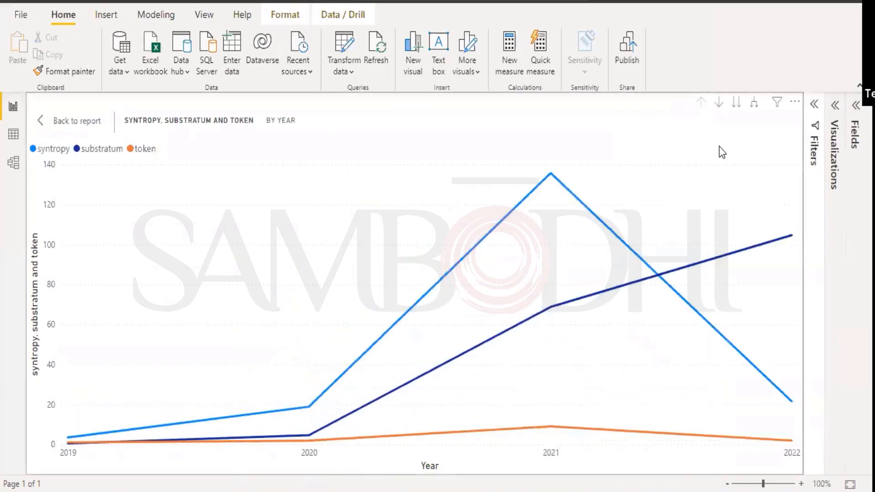
Step: Examine the syntropy, substratum and token values on the line chart for each year from 2019 to 2022
mouse_move(473, 307)
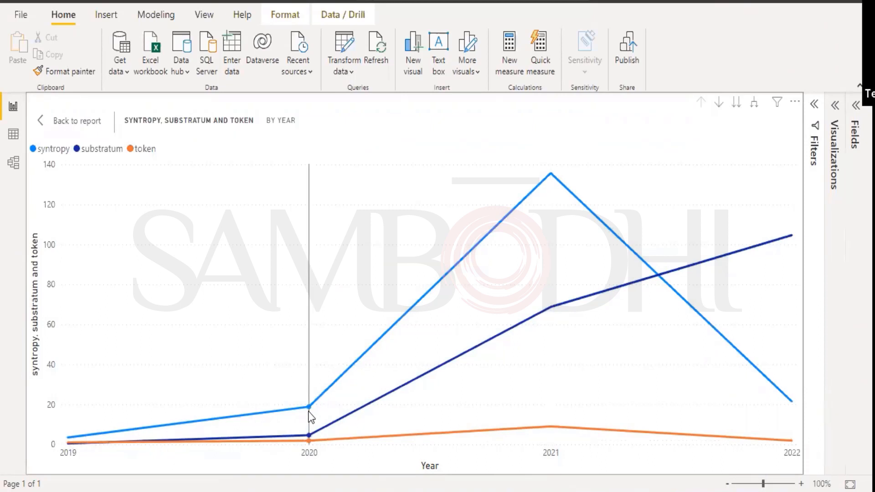
mouse_move(310, 408)
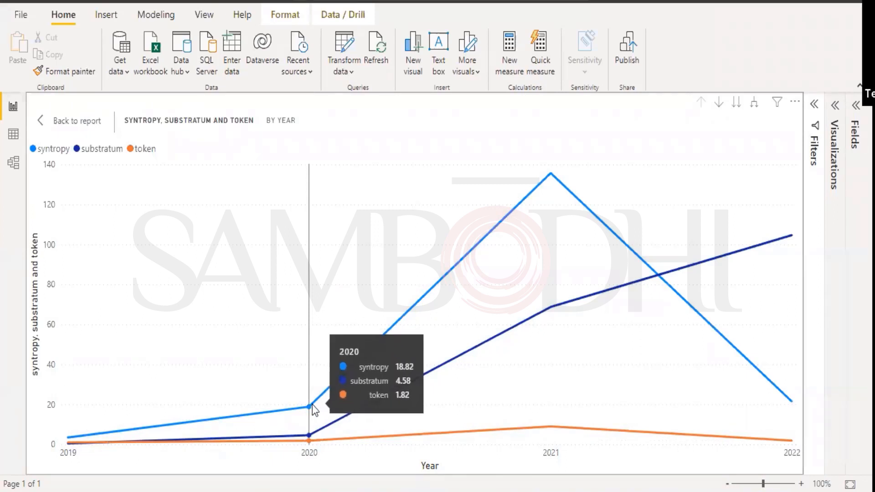
mouse_move(89, 420)
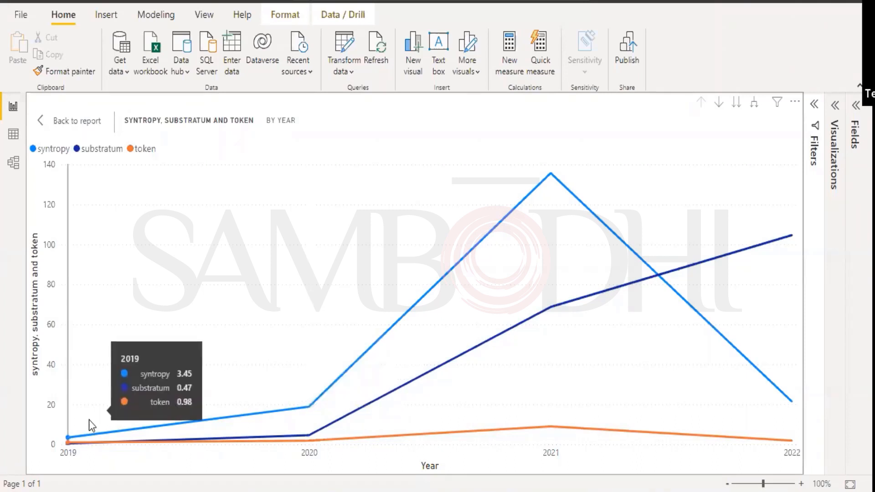
mouse_move(266, 420)
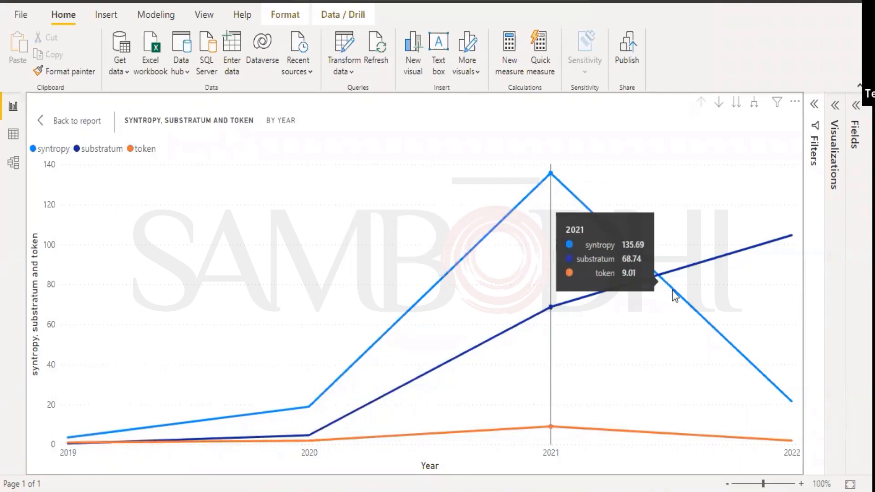
mouse_move(787, 392)
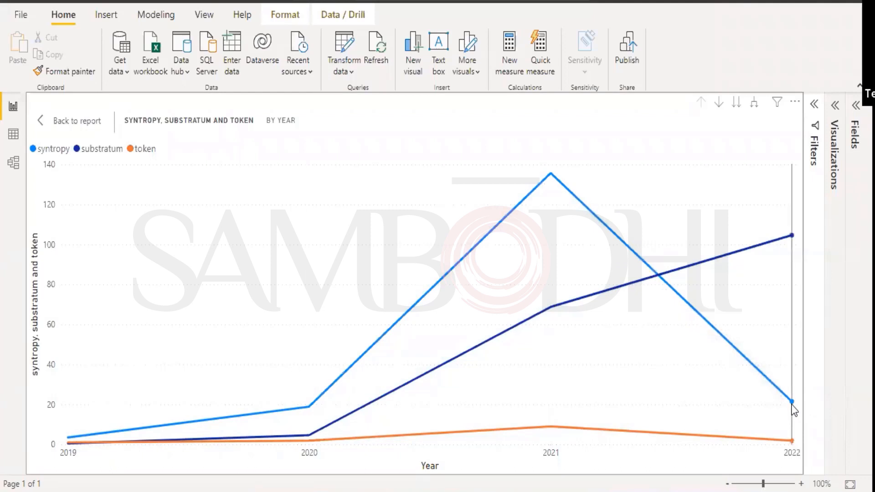
mouse_move(528, 311)
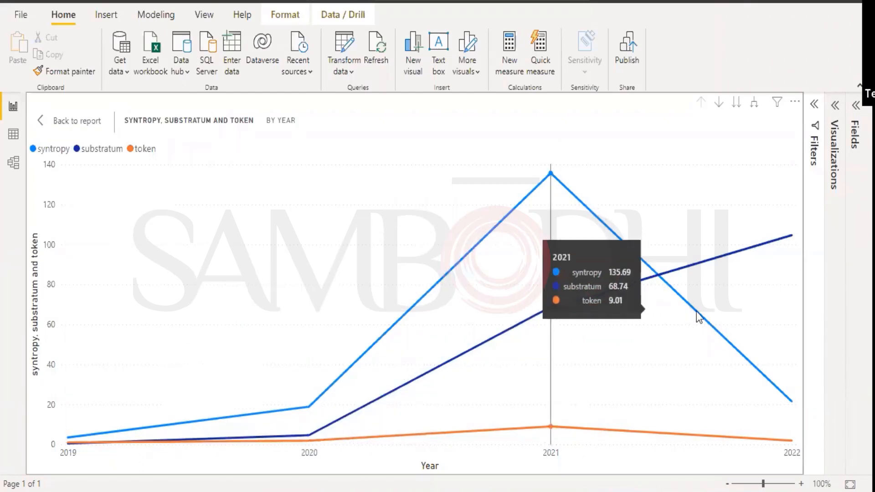
mouse_move(688, 344)
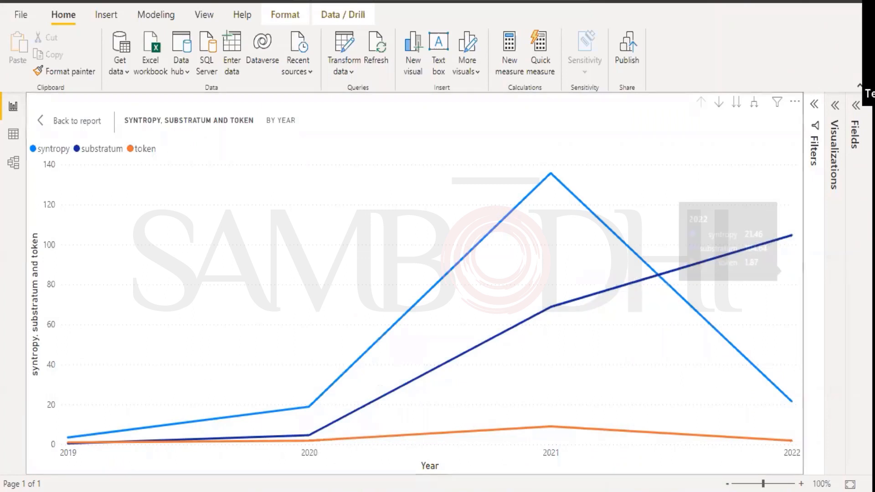
Step: Restore the collapsed fields and visualizations areas, view the bits table's data and its model diagram, and return to the report
left_click(855, 105)
left_click(741, 105)
left_click(12, 135)
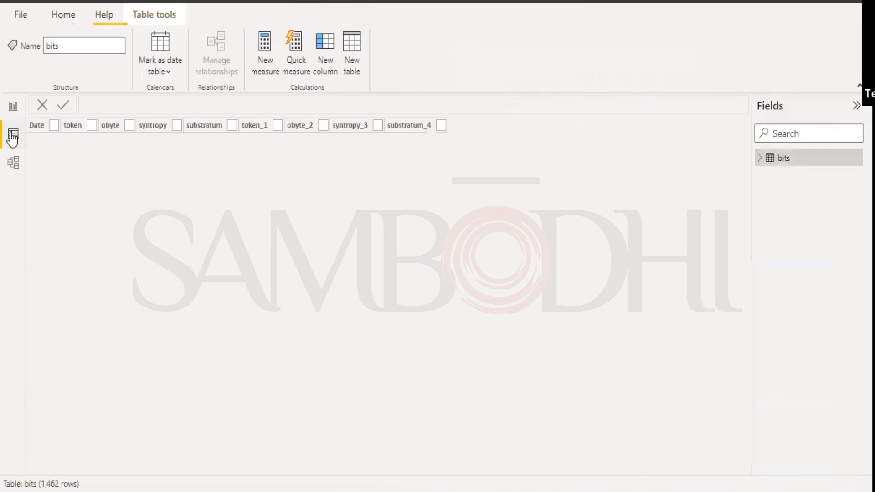
left_click(13, 163)
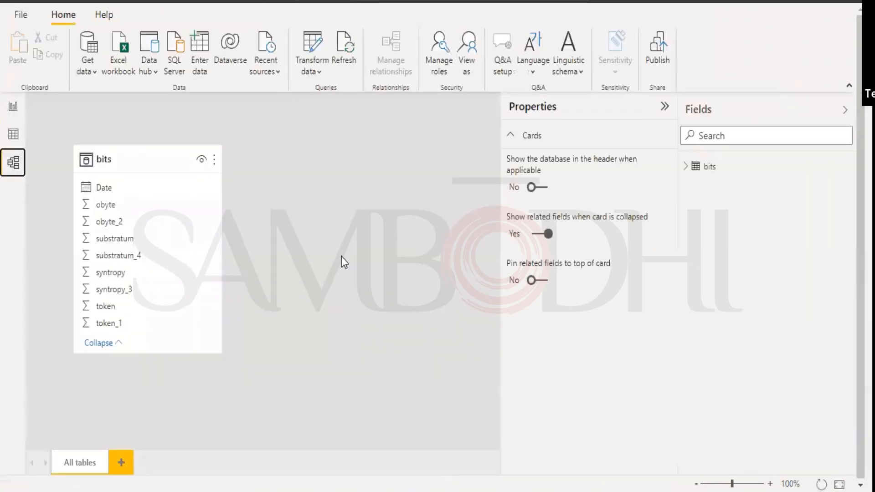
left_click(11, 106)
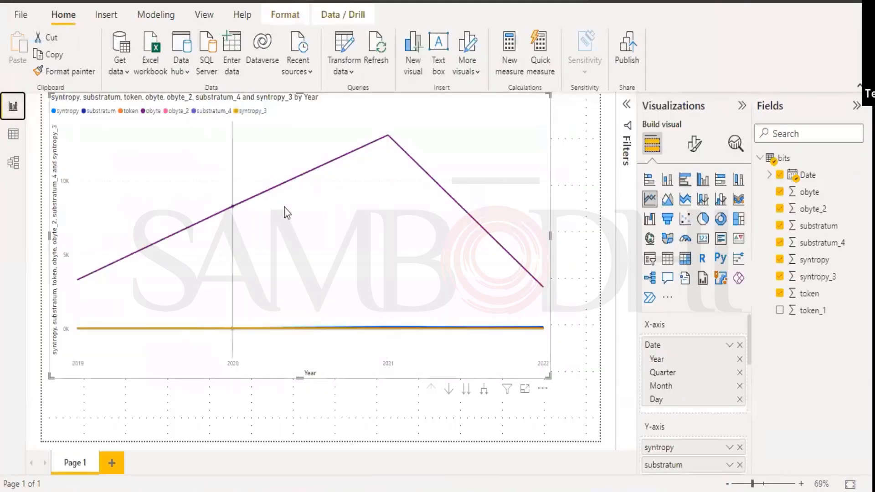
Step: Clear all bits fields from the line chart, including Date and the obyte, substratum, syntropy and token fields
left_click(779, 175)
left_click(780, 192)
left_click(780, 208)
left_click(780, 226)
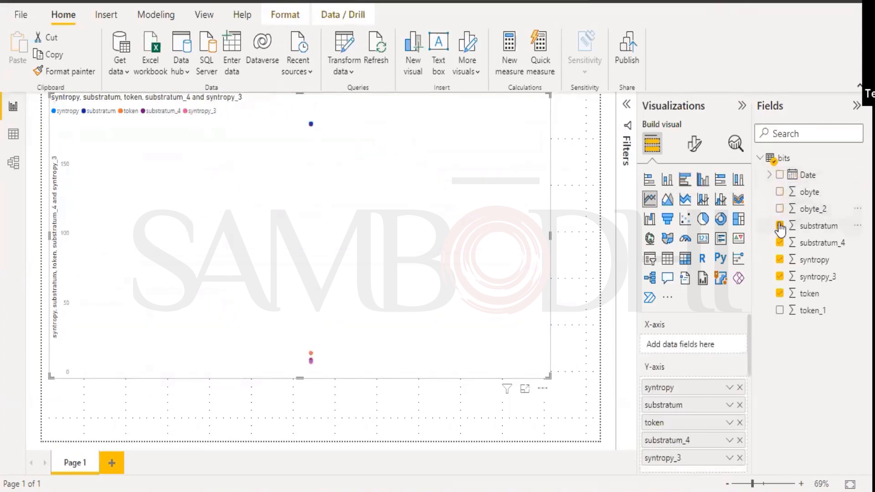
left_click(780, 242)
left_click(780, 277)
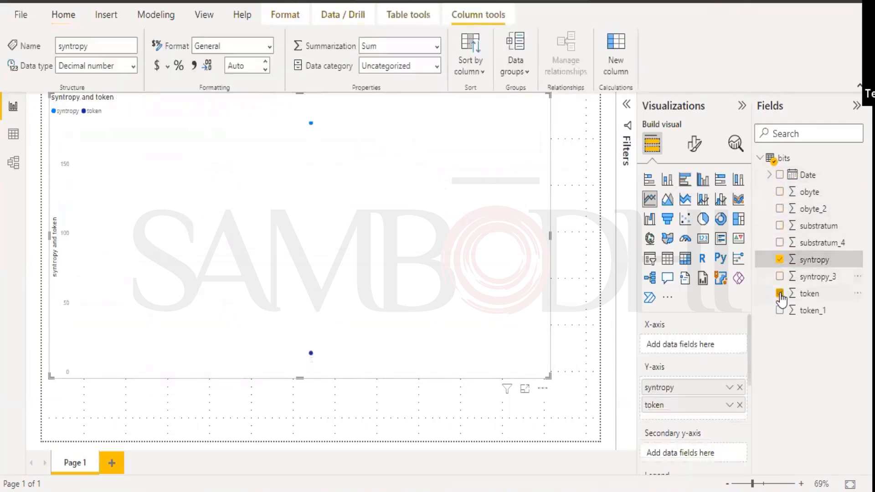
left_click(780, 294)
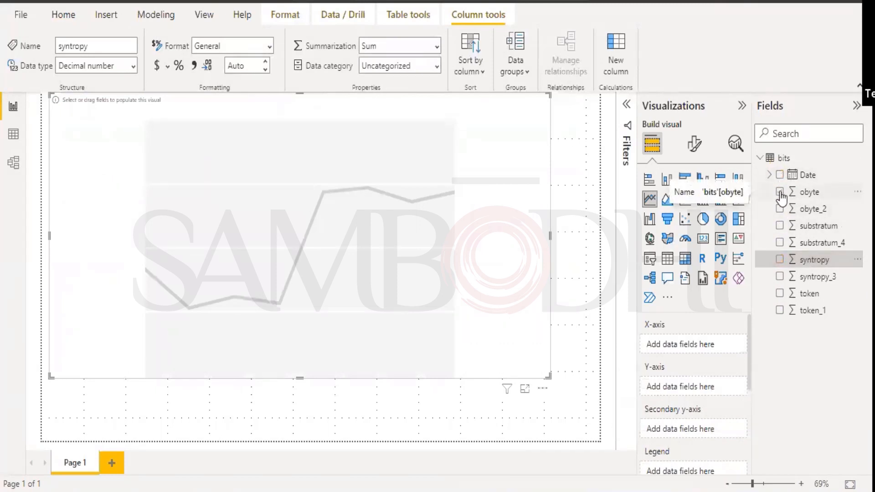
Step: Plot obyte, substratum, syntropy and token by Date in the emptied line chart
left_click(781, 193)
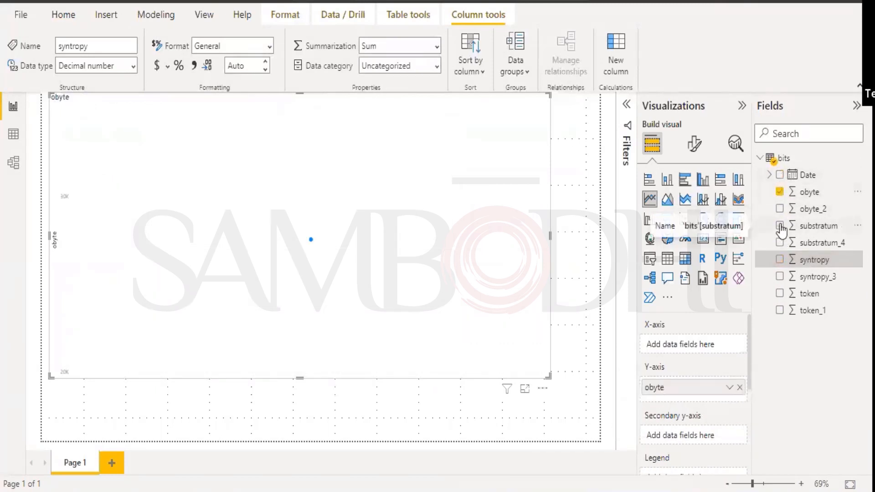
left_click(780, 226)
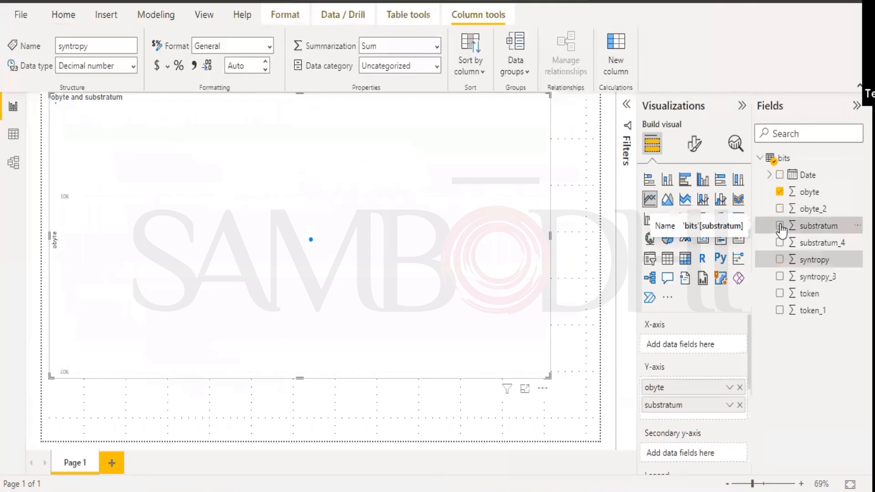
left_click(780, 259)
left_click(780, 293)
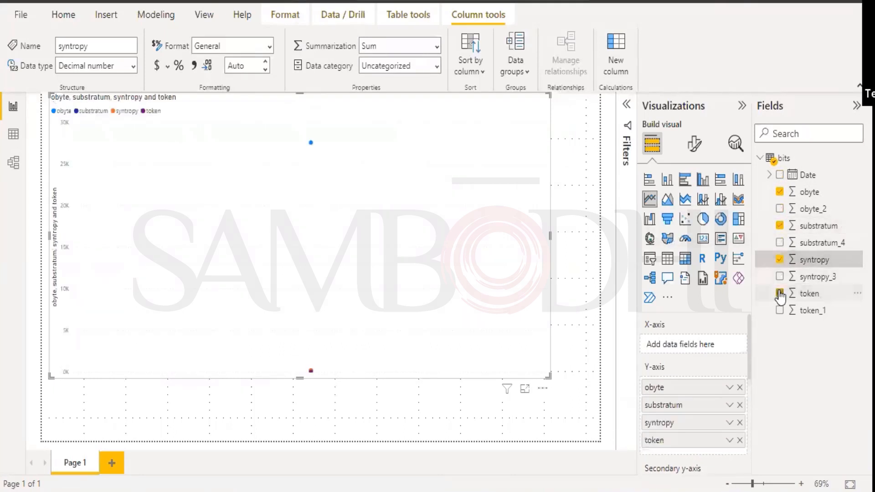
left_click(780, 175)
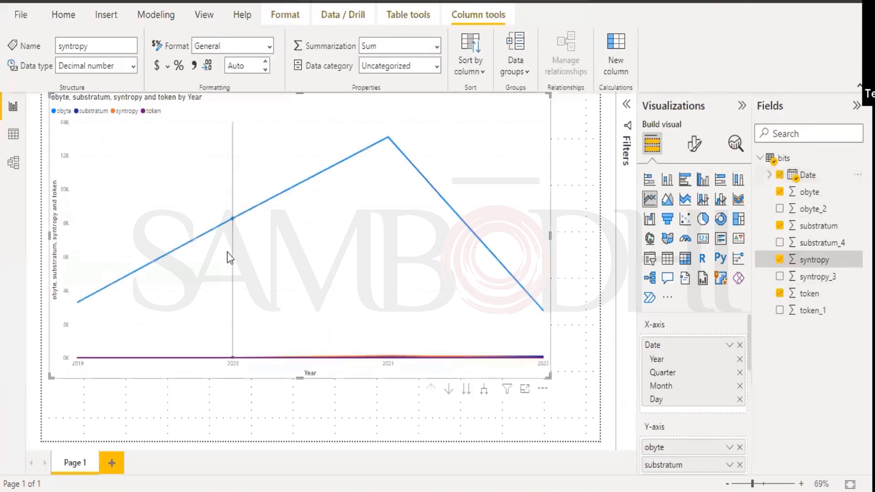
Step: Check the yearly values on the line chart and remove obyte from it
mouse_move(379, 268)
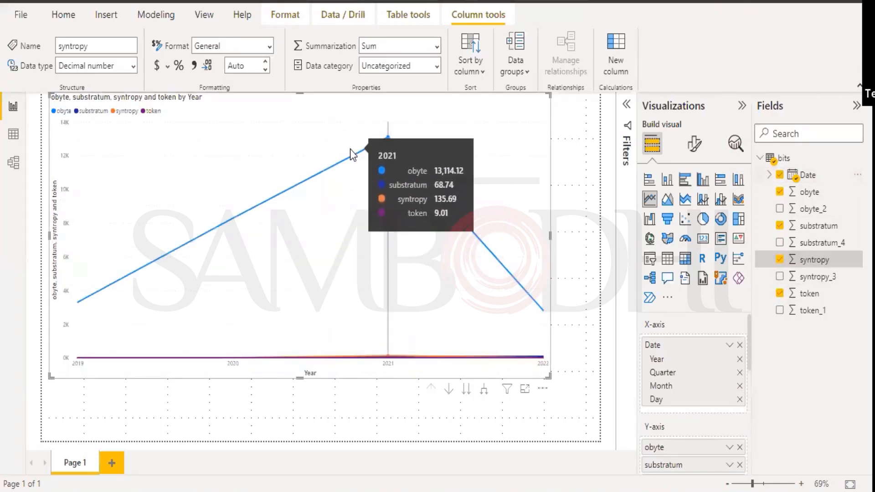
left_click(780, 192)
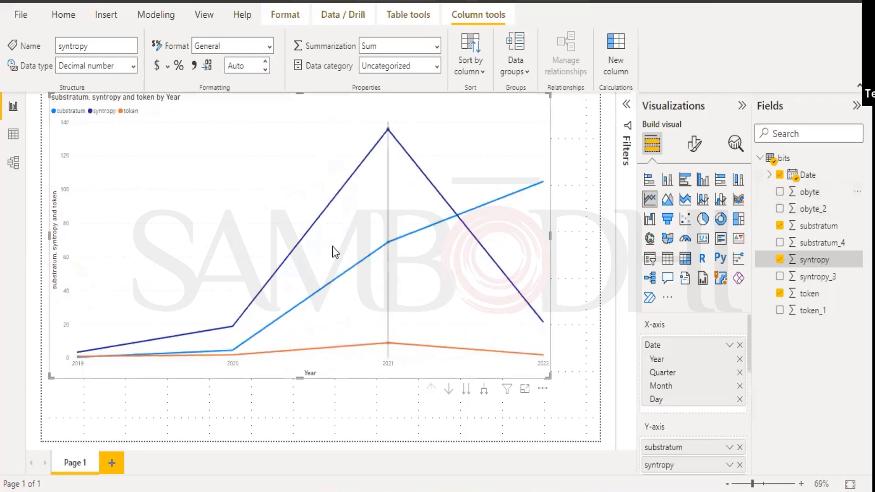
mouse_move(330, 250)
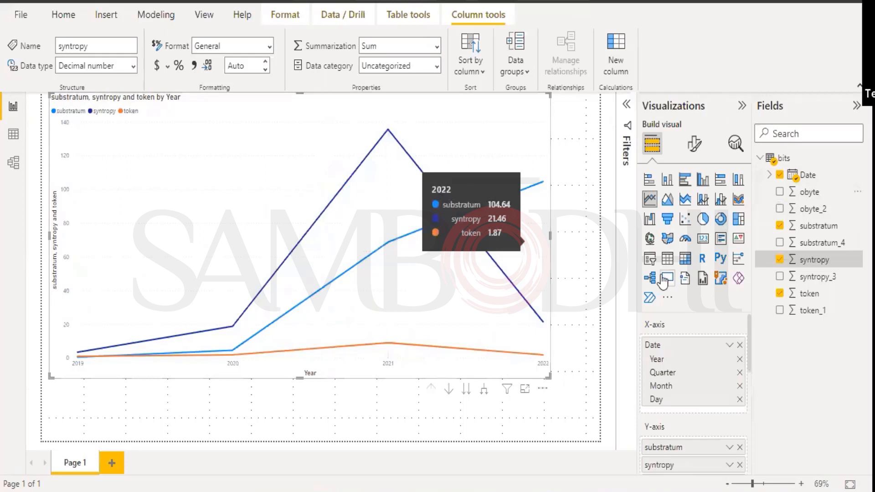
Step: Review the filter types available for the chart's Date - Day filter and look through the remaining visual, page and all-pages filters
left_click(628, 110)
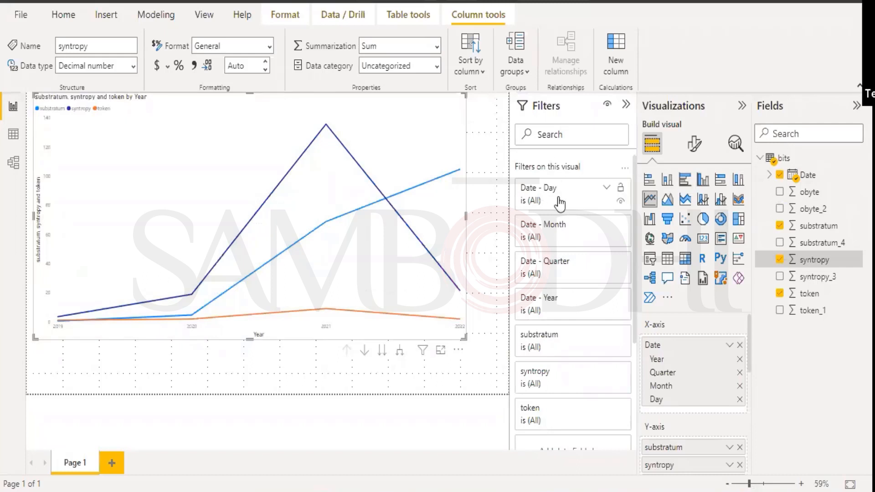
left_click(607, 191)
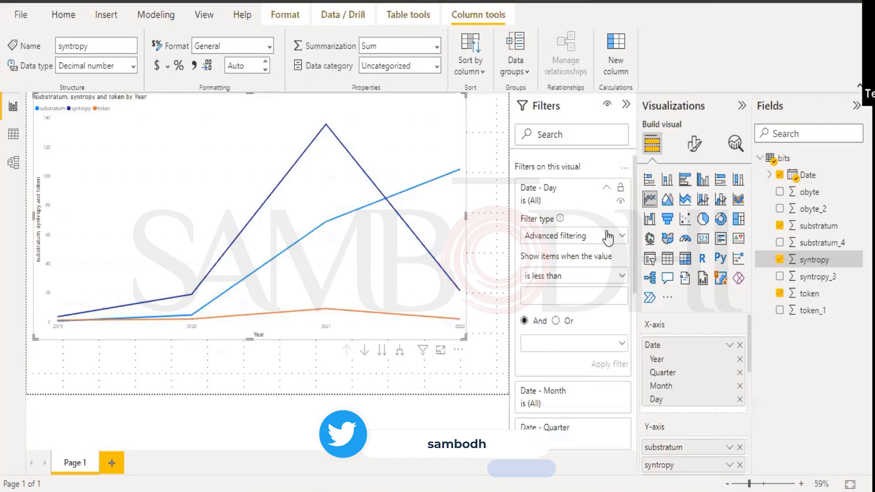
left_click(621, 236)
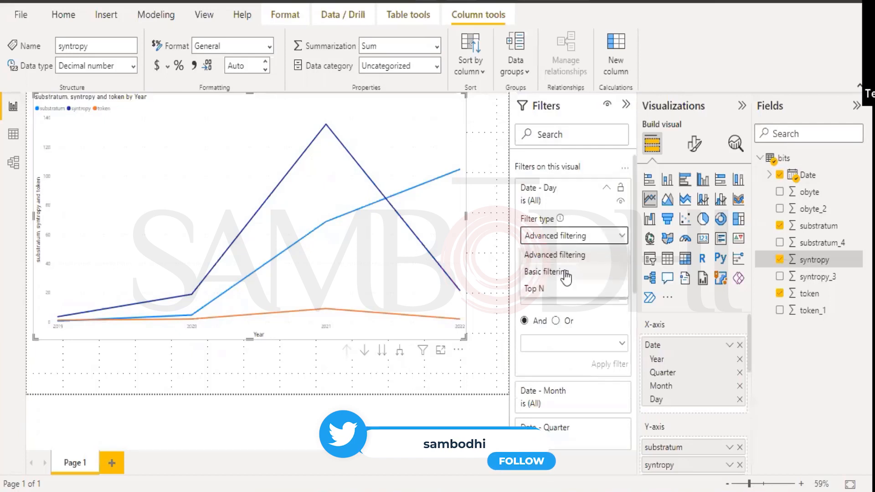
left_click(619, 236)
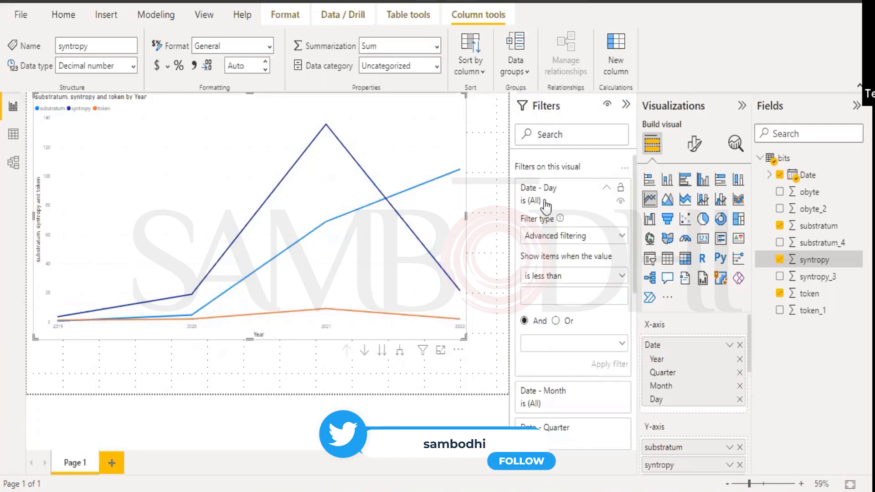
left_click(607, 188)
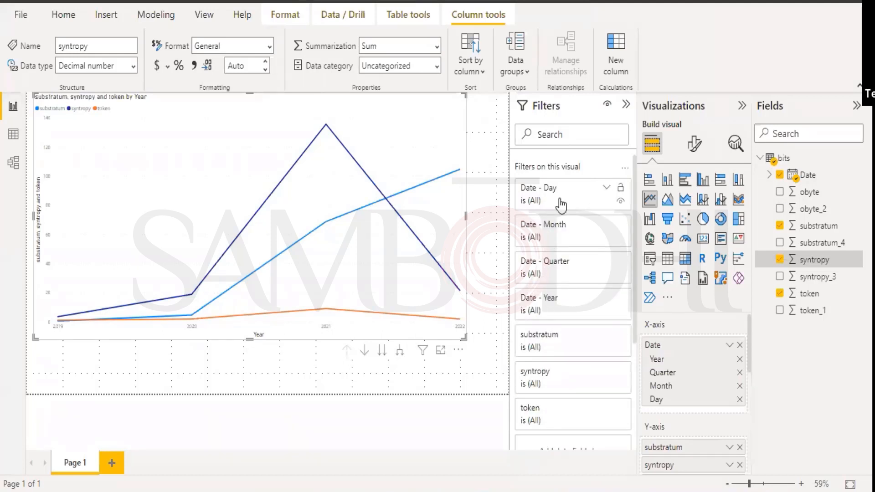
scroll(559, 279, "down", 5)
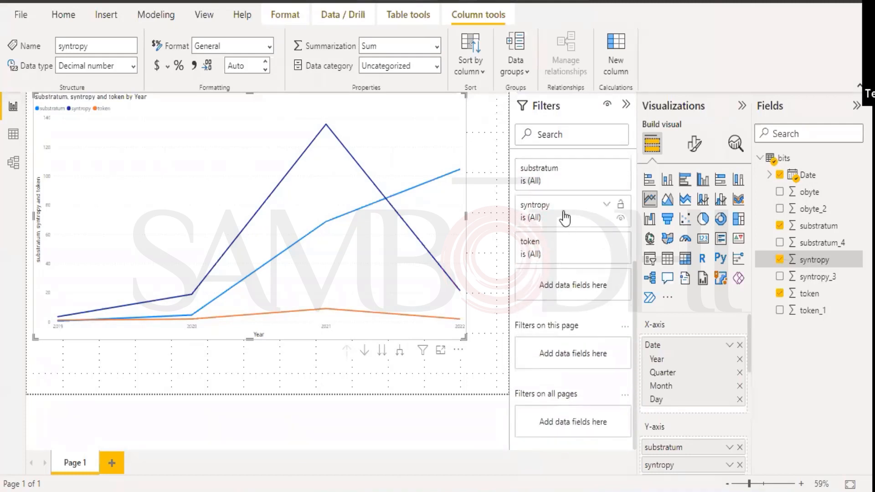
Step: Review the comparison conditions available for the line chart's token filter
scroll(565, 221, "up", 1)
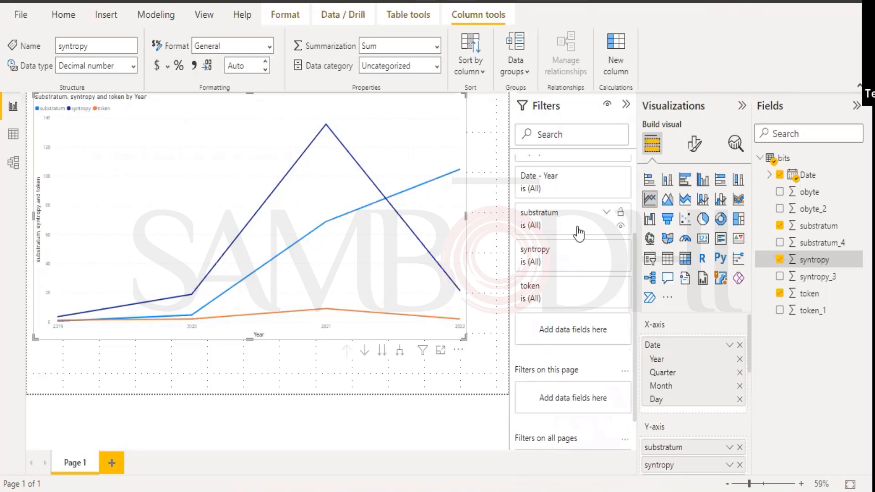
left_click(606, 288)
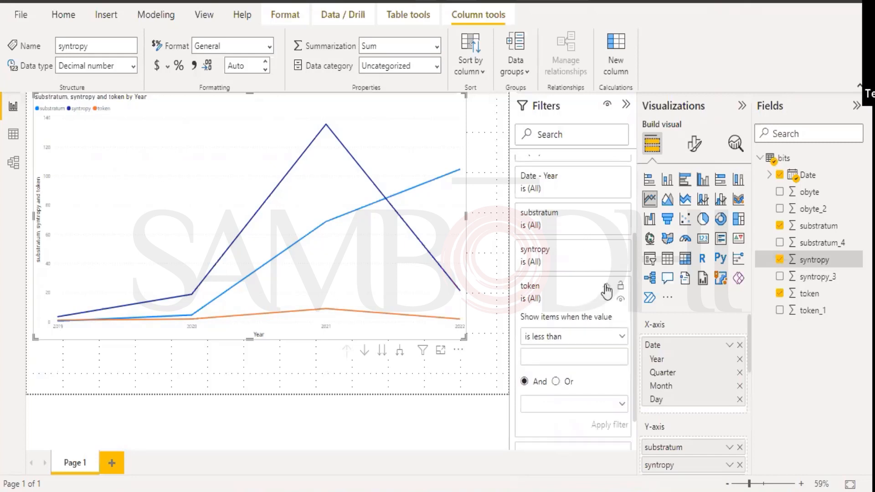
left_click(621, 338)
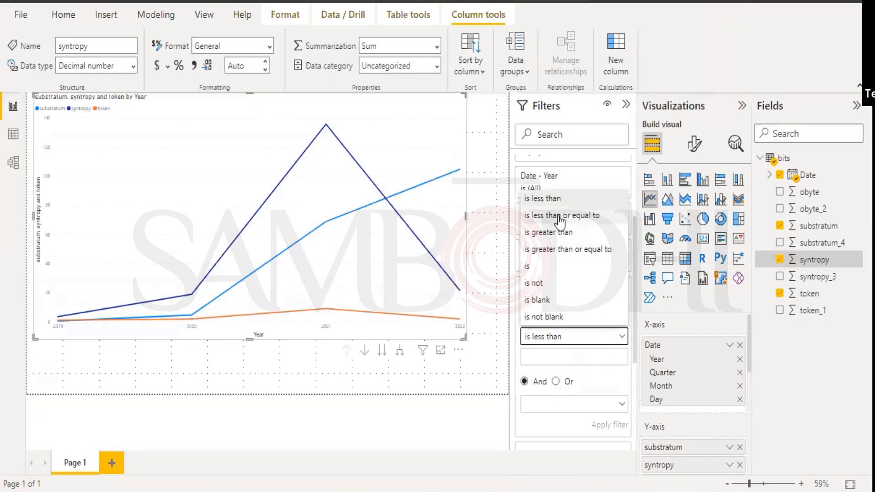
left_click(577, 361)
left_click(607, 287)
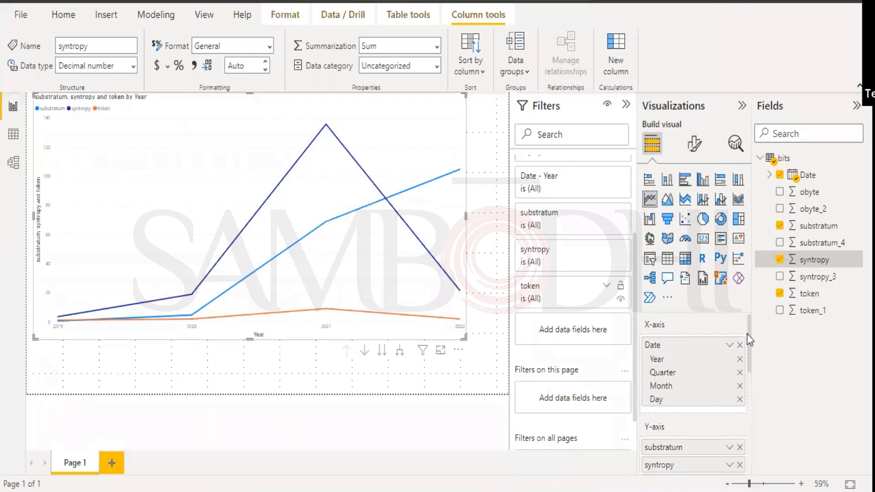
Step: Remove Year, Quarter and Month from the line chart's X-axis and remove substratum and token from its Y-axis
left_click_drag(747, 335, 748, 343)
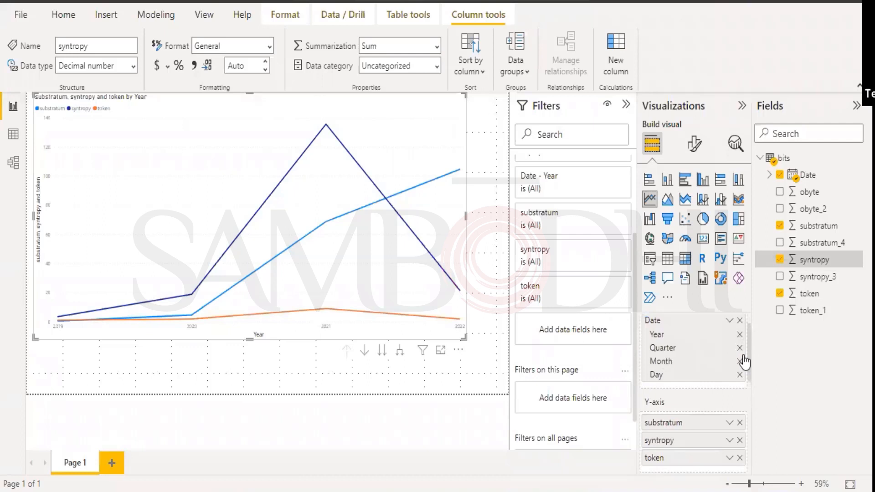
left_click(740, 334)
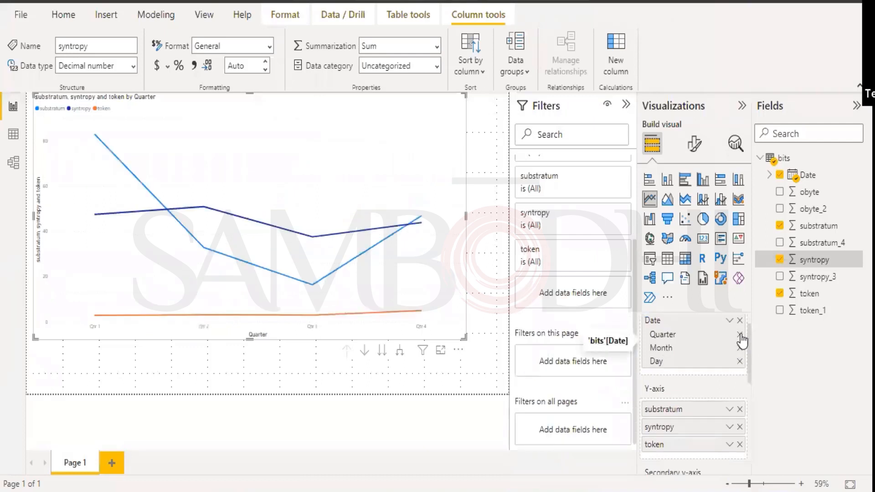
left_click(740, 334)
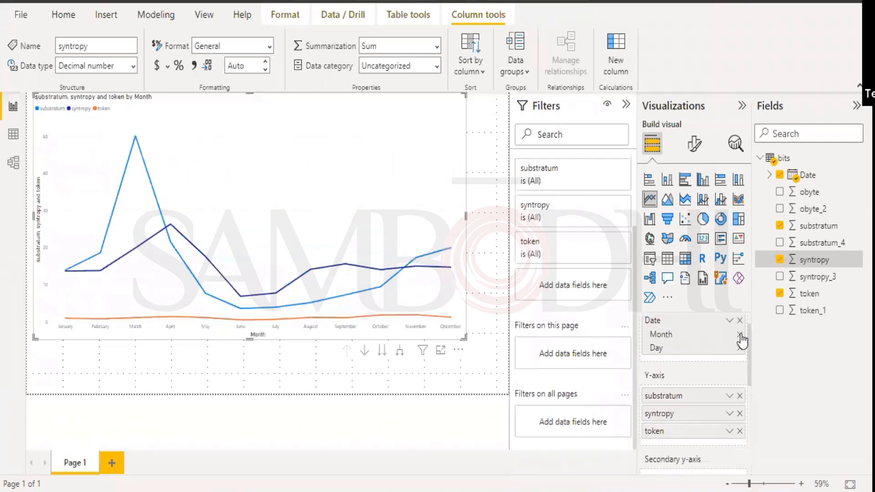
left_click(740, 335)
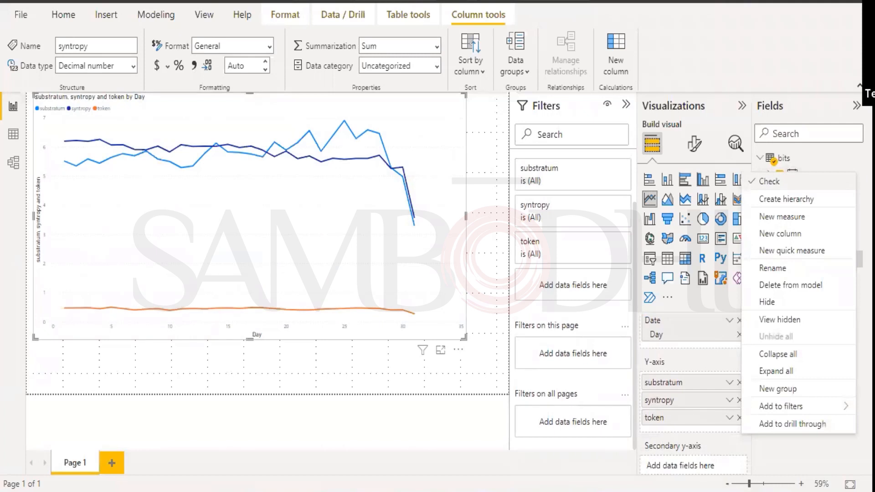
left_click(817, 445)
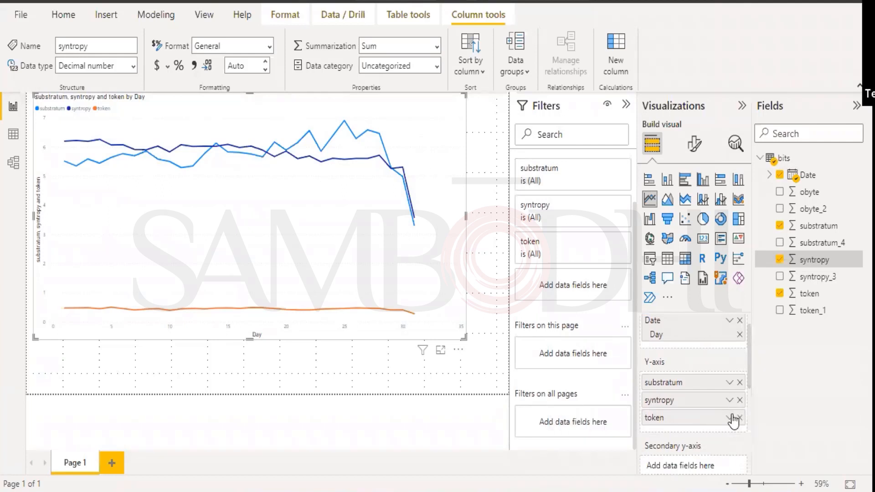
left_click(739, 383)
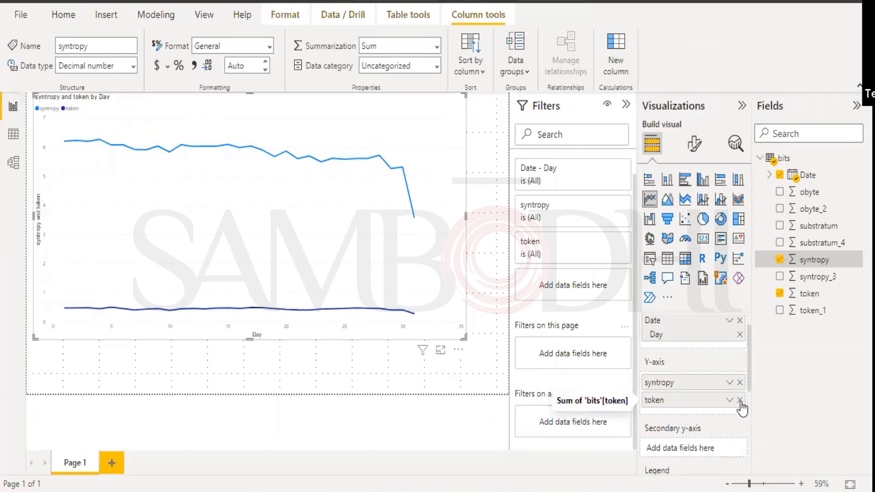
left_click(740, 401)
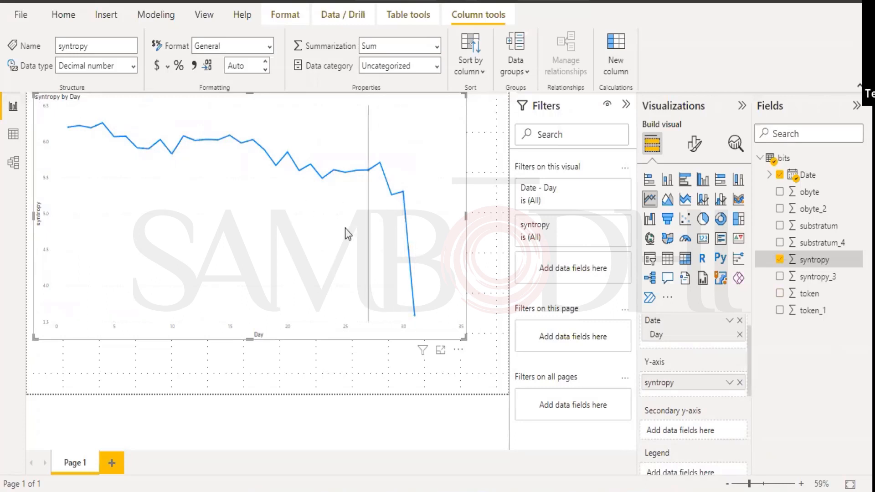
Step: Review the options for the X-axis Date field, including the field wells it can be moved to
left_click(730, 320)
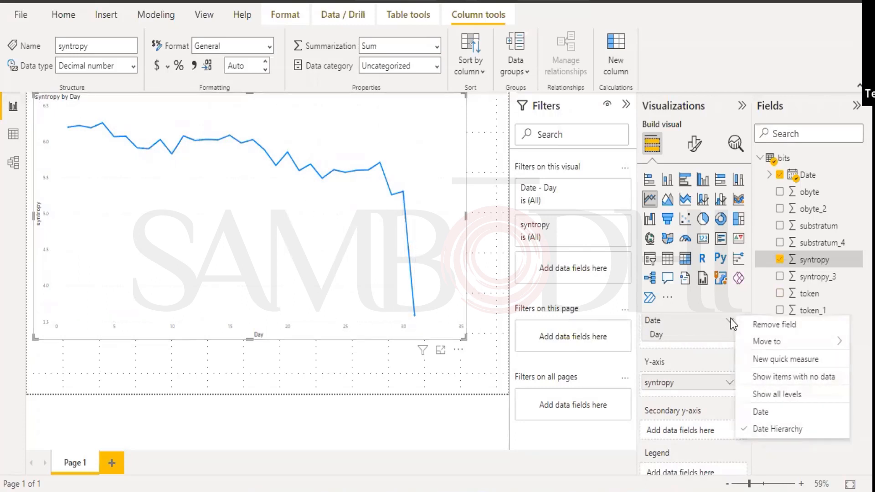
mouse_move(771, 343)
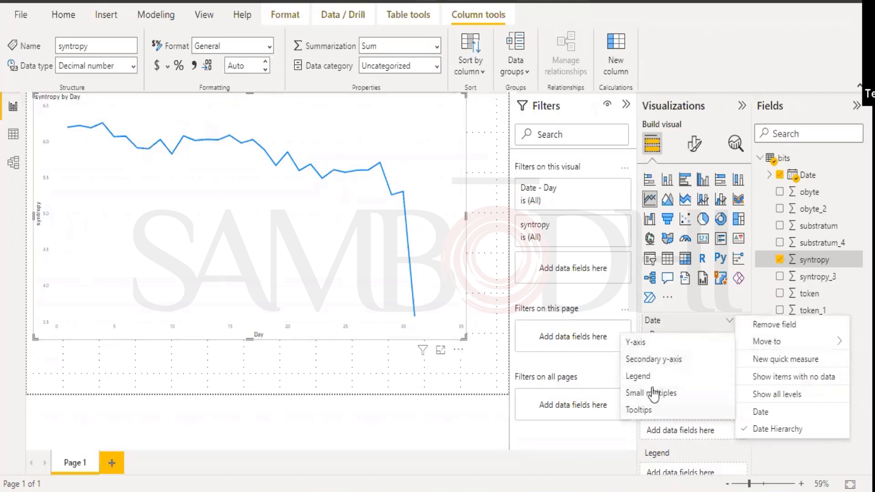
left_click(769, 460)
left_click(390, 441)
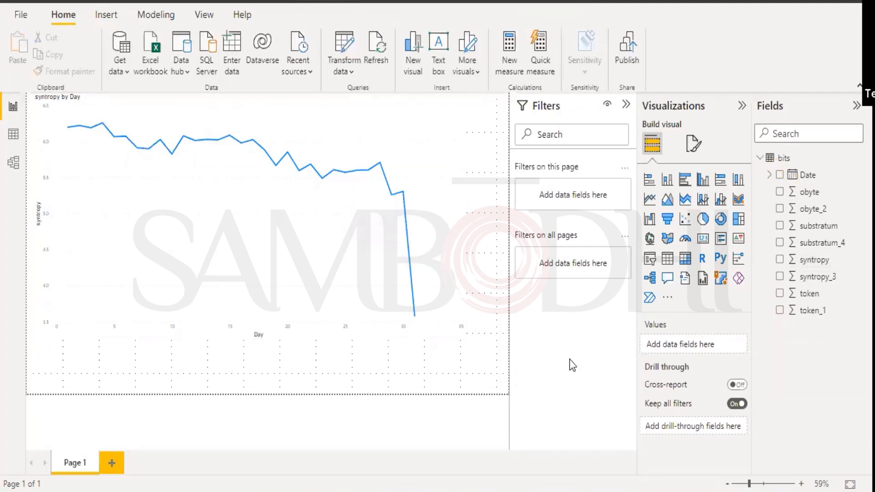
left_click(780, 175)
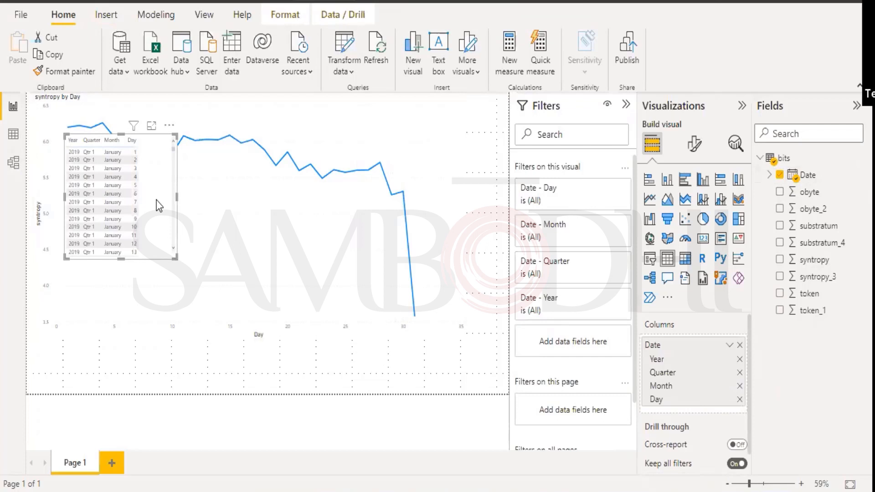
left_click(172, 125)
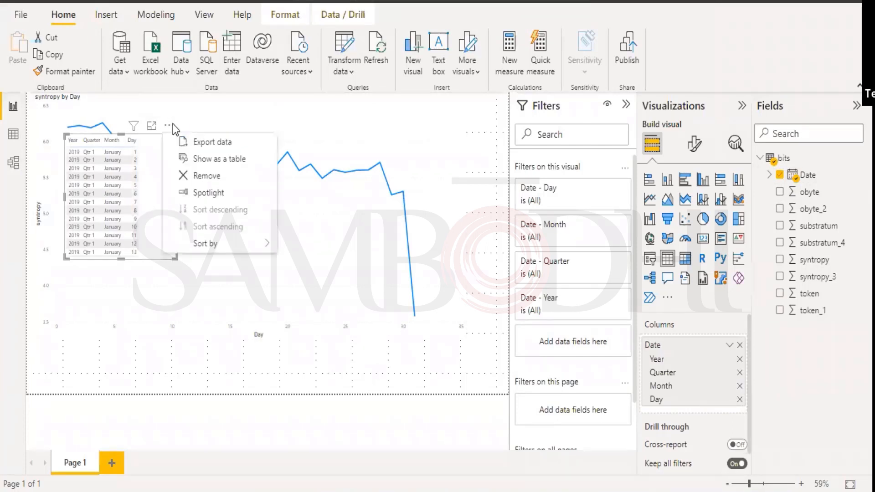
left_click(203, 178)
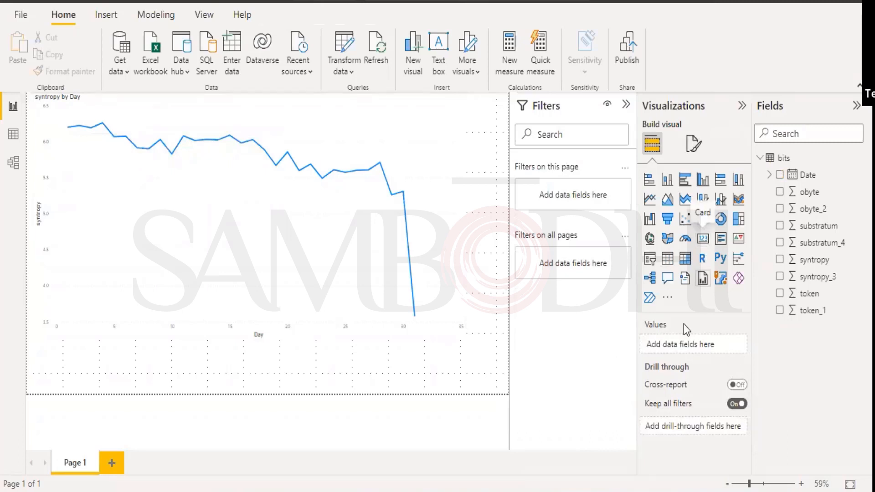
Step: Re-add the full Date hierarchy to the line chart's X-axis and remove Day, Quarter and Year so only Month remains
left_click(345, 180)
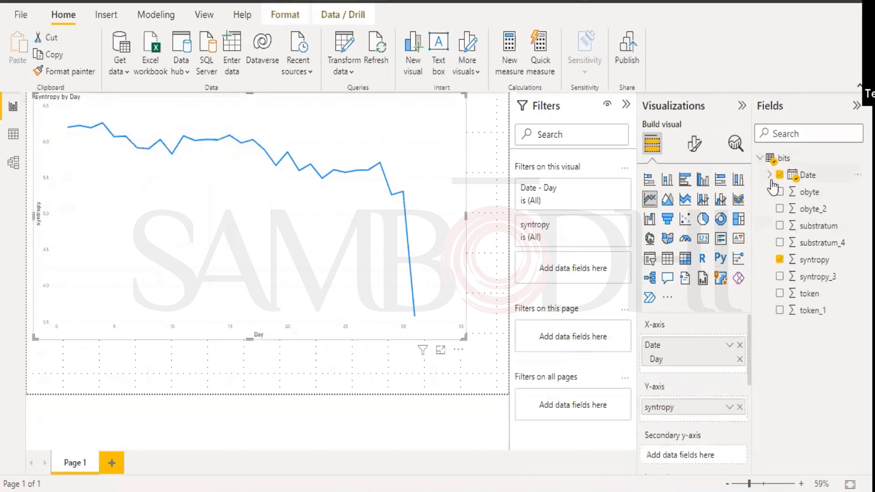
left_click(780, 175)
left_click(780, 175)
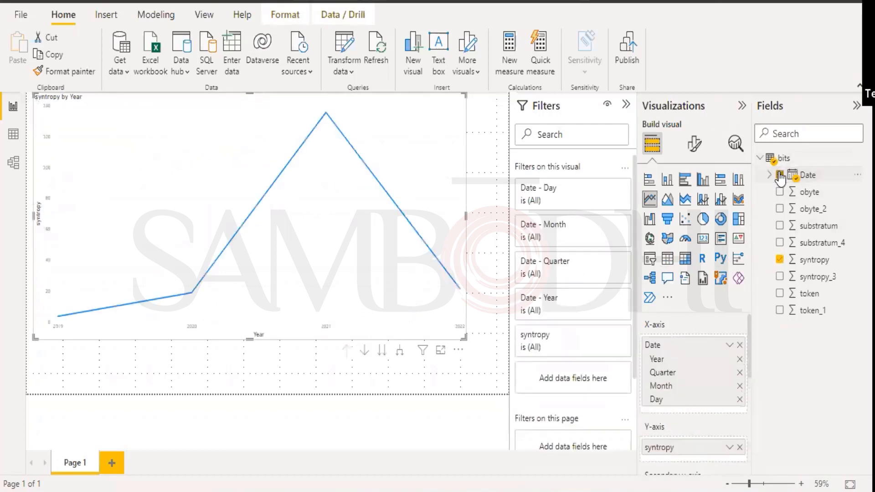
left_click(740, 400)
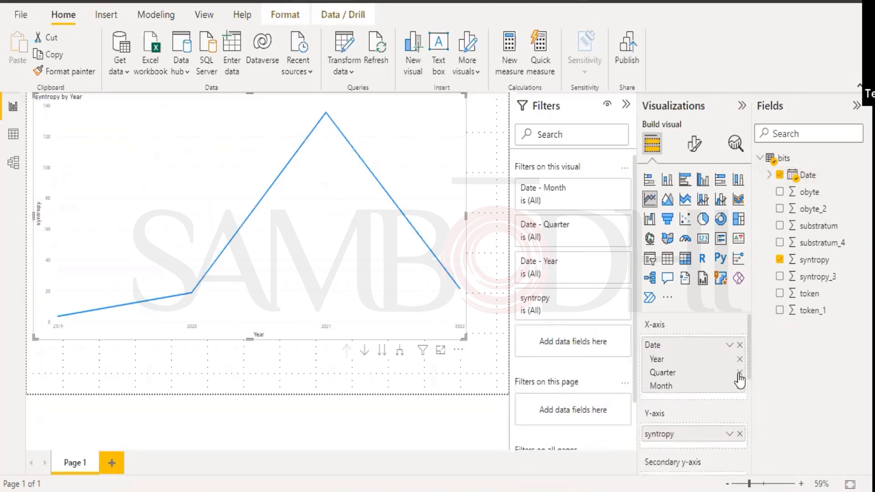
left_click(740, 373)
left_click(740, 360)
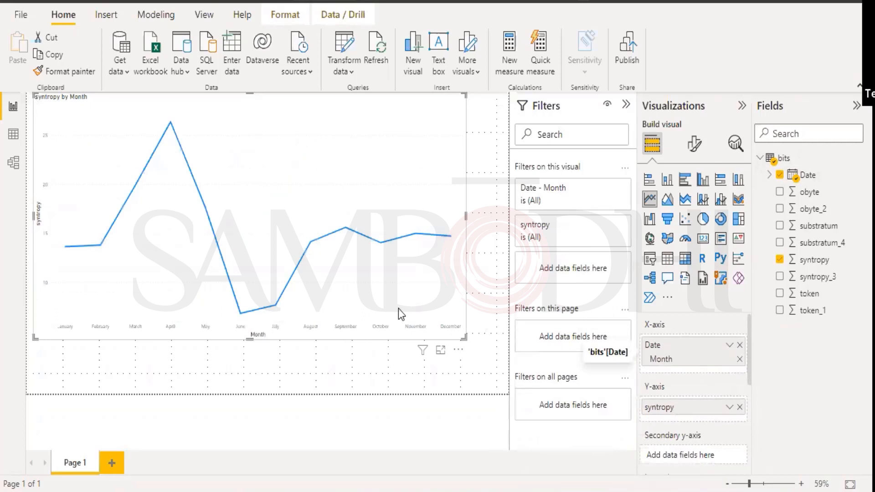
Step: Add token and substratum to the monthly line chart, try obyte and remove it again, and check the October values
left_click(779, 294)
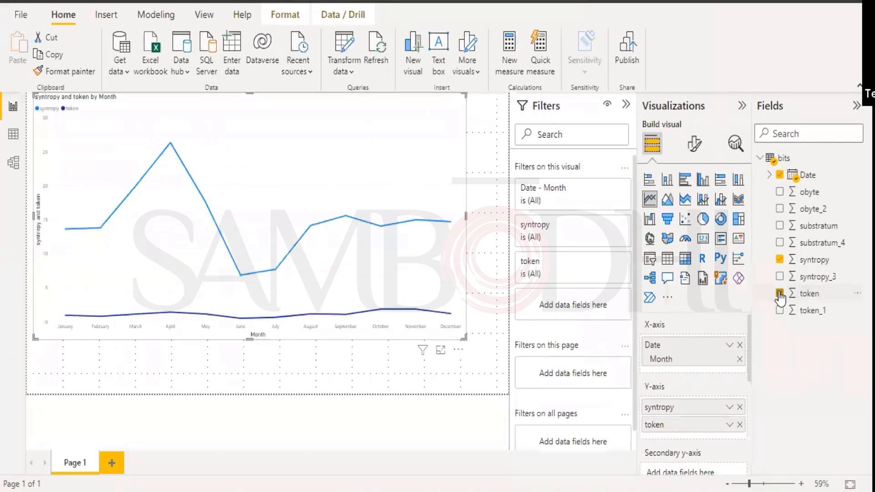
left_click(780, 226)
left_click(780, 192)
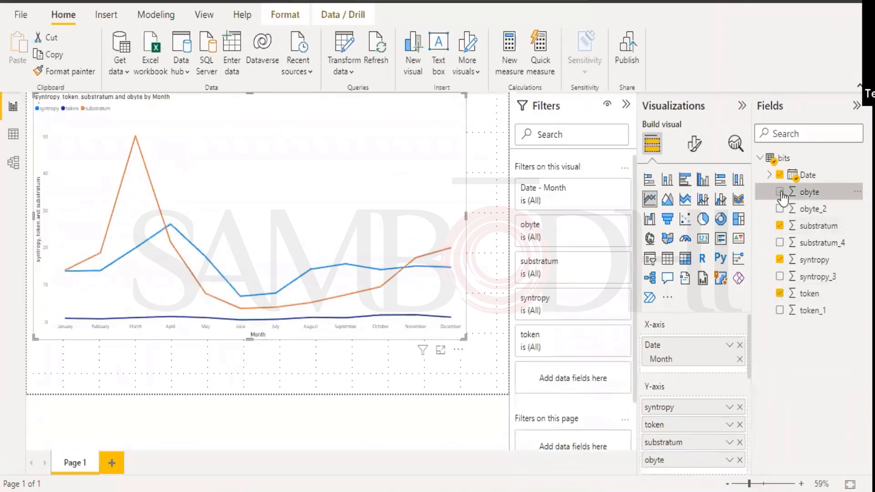
left_click(780, 193)
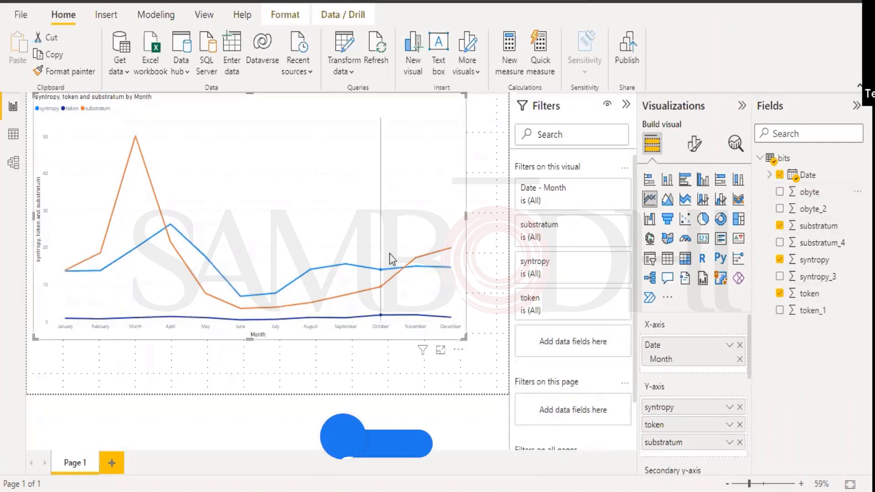
mouse_move(387, 253)
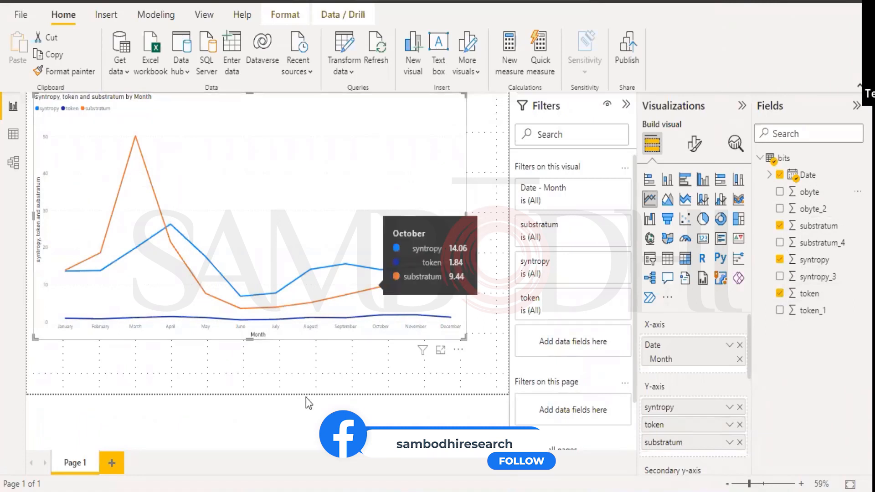
Step: Show the line chart in focus mode with Filters, Visualizations and Fields collapsed, and examine the values across the months
left_click(440, 352)
left_click(626, 105)
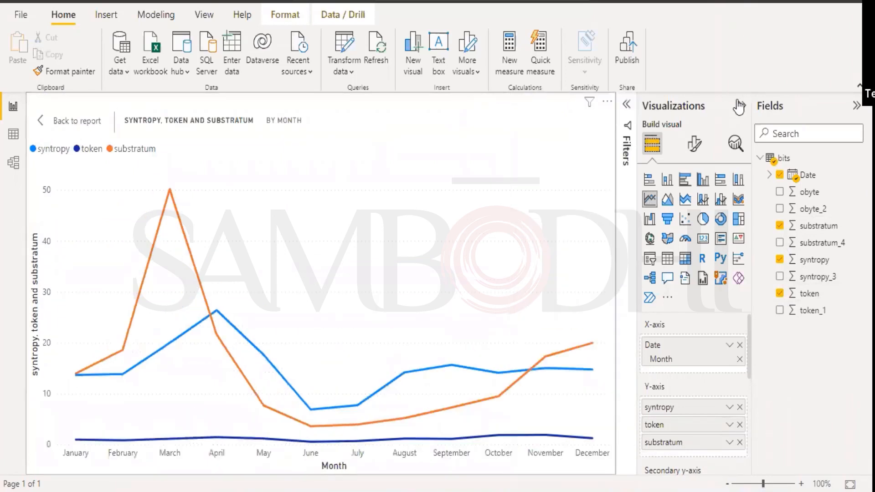
left_click(738, 106)
left_click(856, 106)
mouse_move(735, 177)
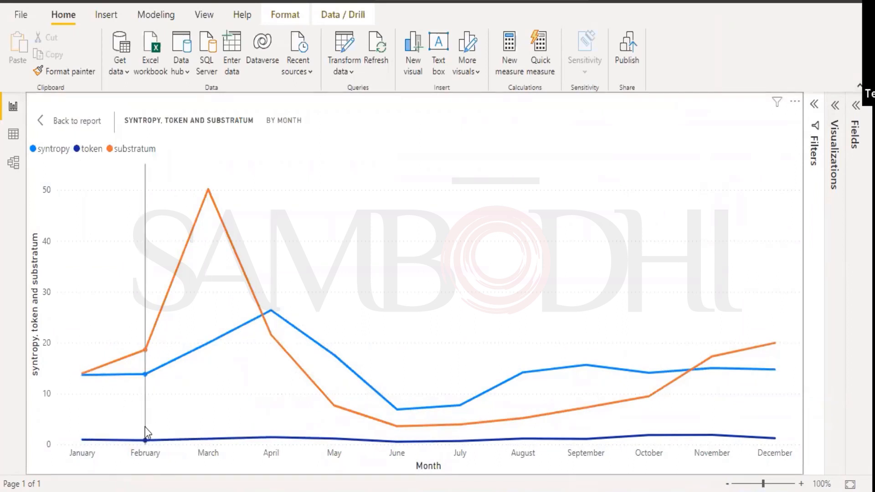
mouse_move(145, 432)
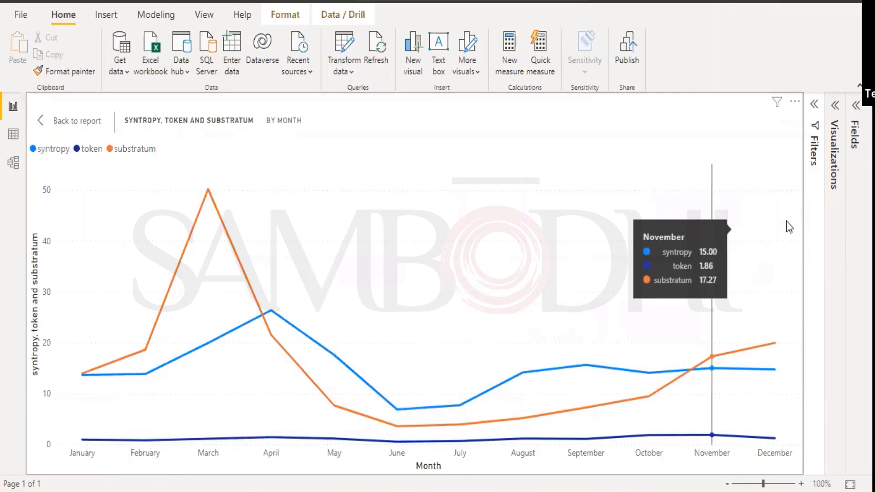
Step: Expand the collapsed Filters, Visualizations and Fields panes again beside the focused chart
left_click(814, 105)
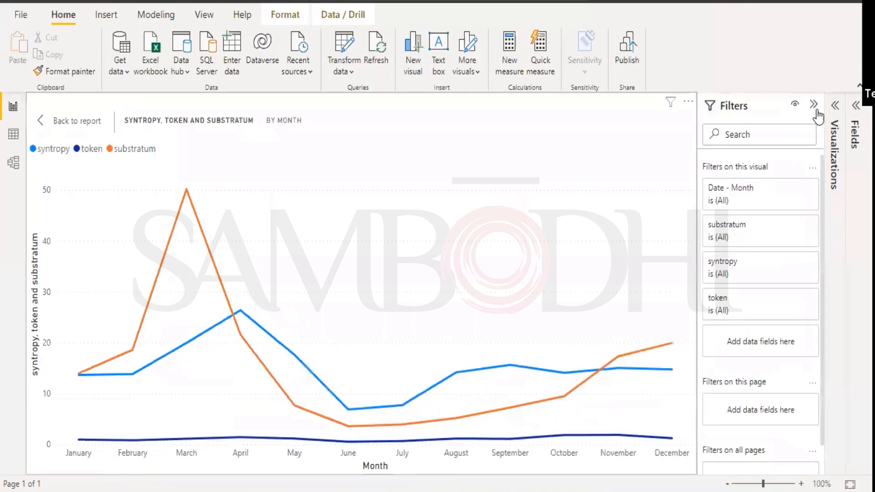
left_click(834, 107)
left_click(856, 106)
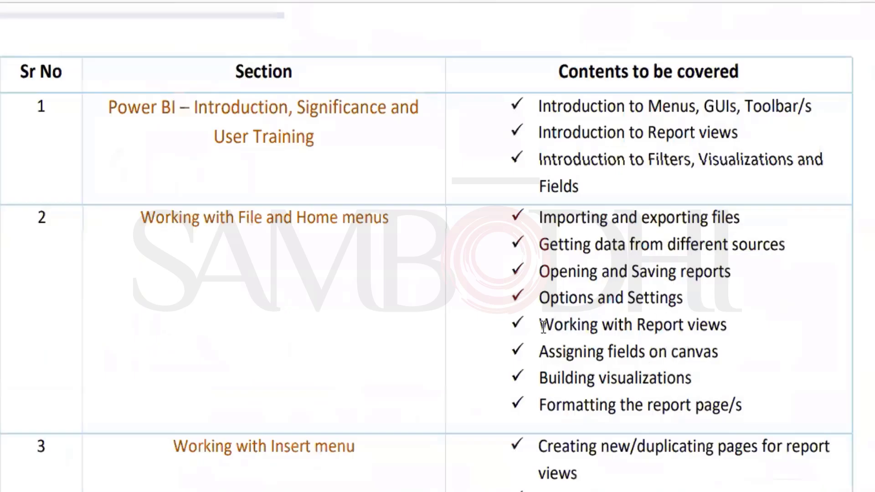
Step: Switch to the course outline and highlight the section 2 topics on report views, building visualizations, formatting report pages and assigning fields on canvas
left_click_drag(544, 326, 729, 326)
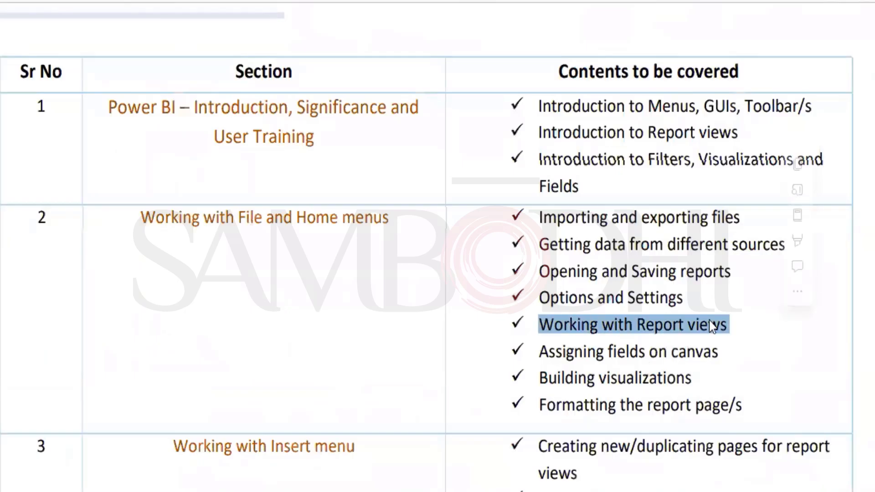
left_click_drag(564, 378, 699, 377)
left_click(757, 401)
left_click_drag(757, 401, 575, 405)
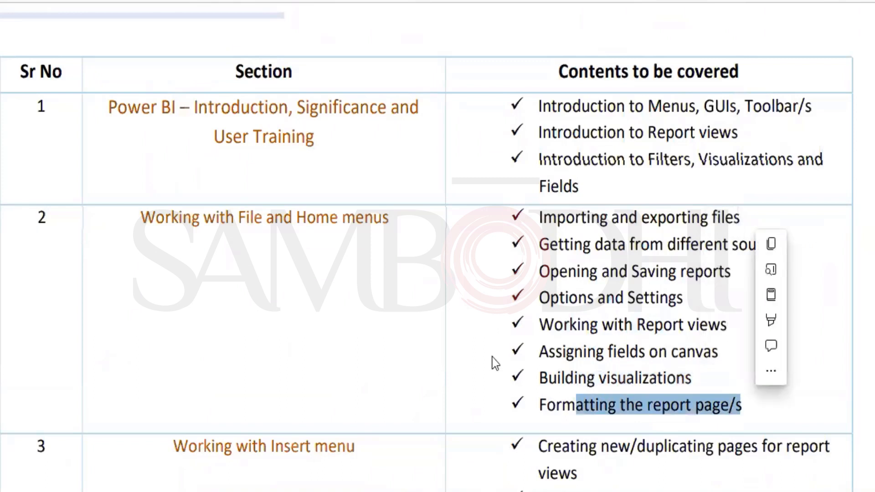
left_click(550, 378)
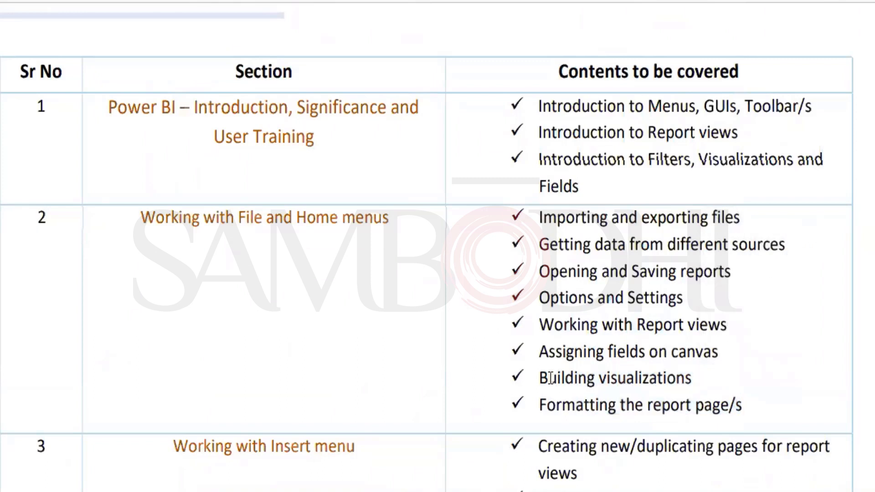
left_click_drag(550, 378, 698, 378)
left_click_drag(608, 352, 702, 353)
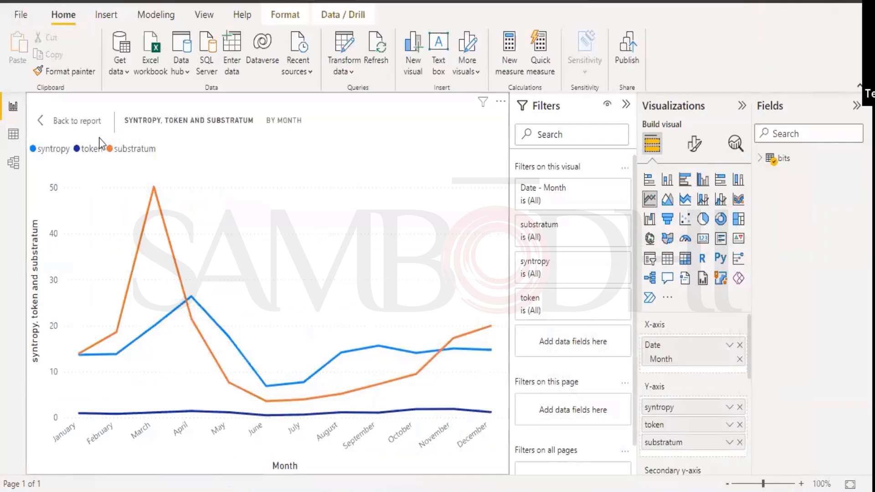
Step: Switch back to Power BI and leave the chart's focus mode for the report page
left_click(55, 121)
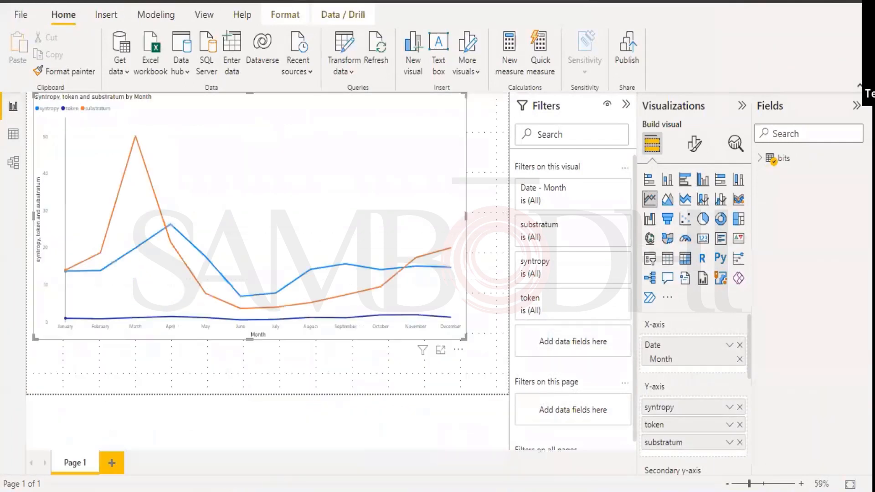
Step: Rename the report page as "Bitcoins - Price movements (monthly)"
right_click(78, 463)
left_click(97, 452)
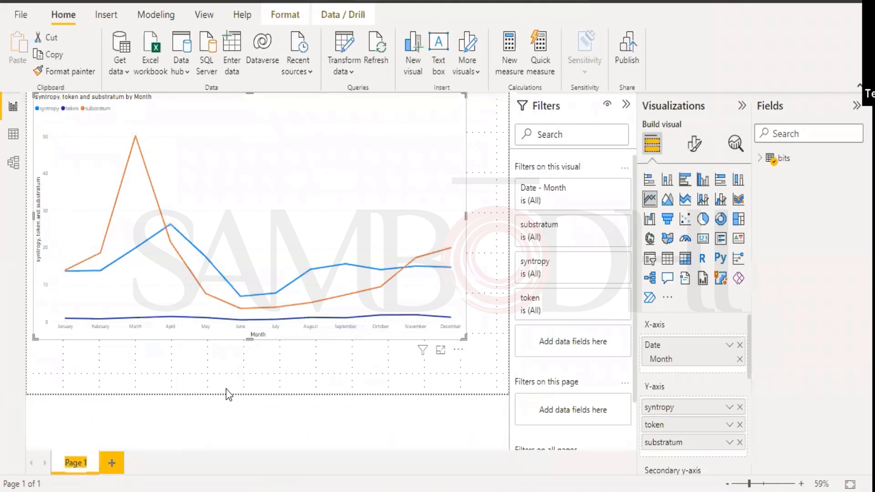
type("Bitcoins")
type("- Price movements (monthly)")
key("Return")
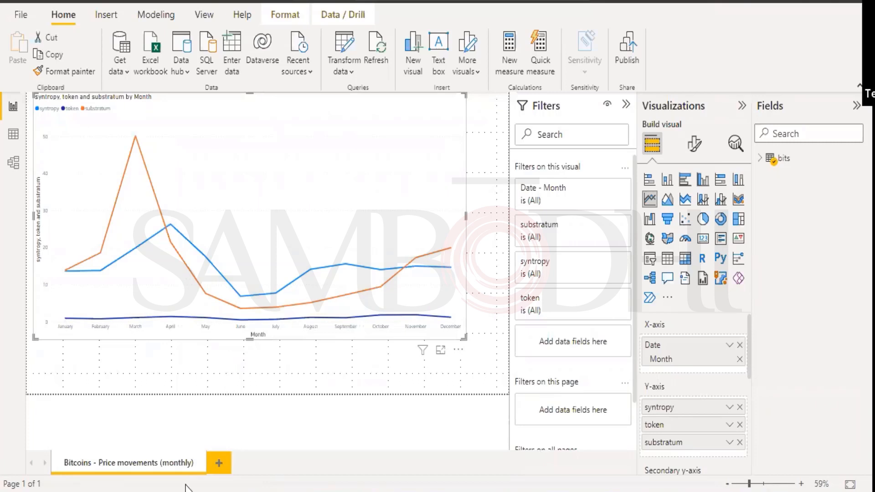
left_click(466, 433)
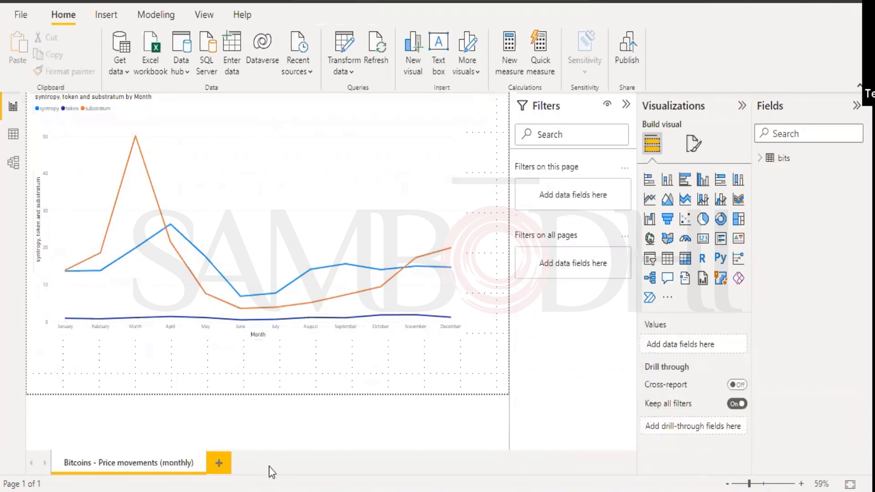
Step: Shrink the monthly line chart so it occupies only the upper-left part of the report canvas
left_click(385, 243)
left_click_drag(465, 337, 229, 256)
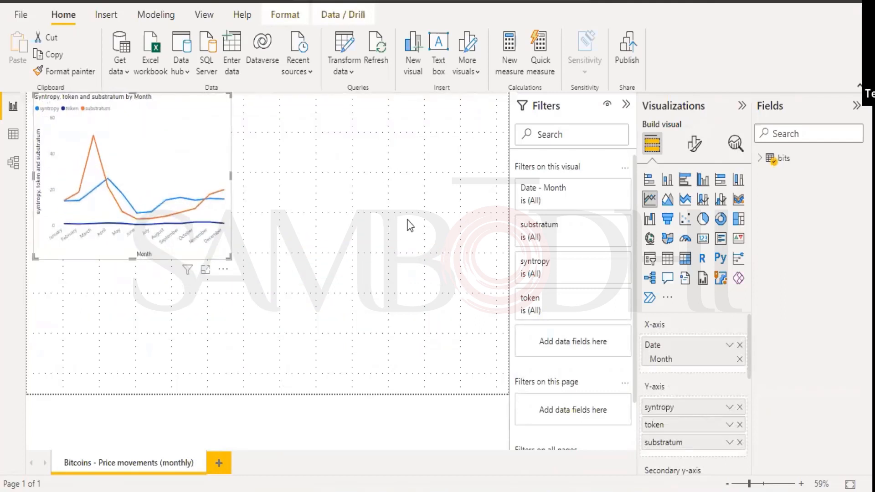
left_click(416, 249)
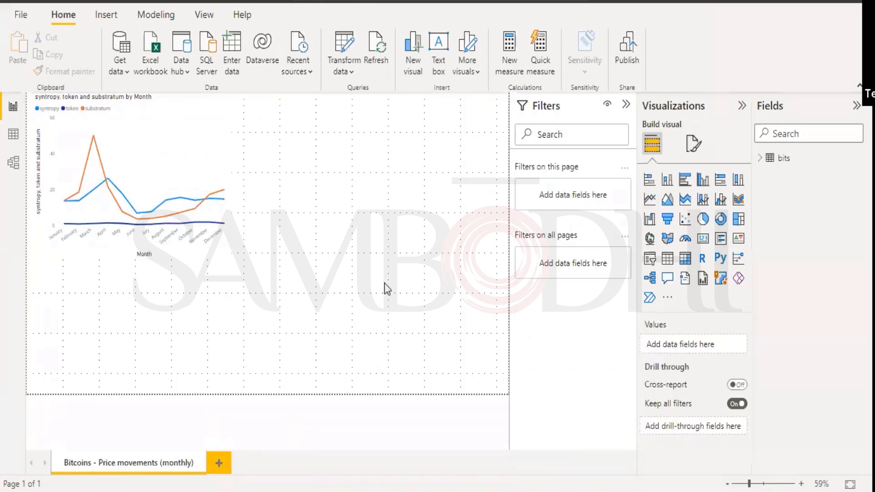
Step: Expand the bits table, add a second, empty line chart, and place it on the right half of the canvas
left_click(772, 159)
left_click(760, 158)
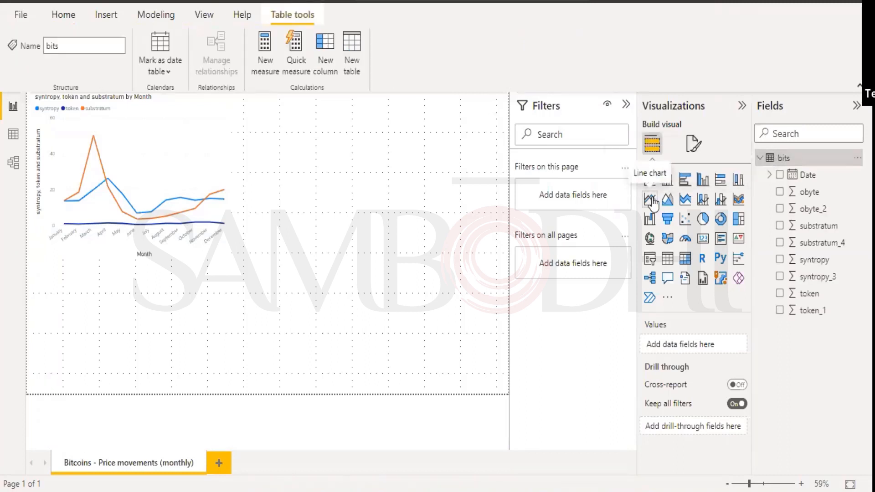
left_click(650, 200)
left_click_drag(204, 273, 442, 221)
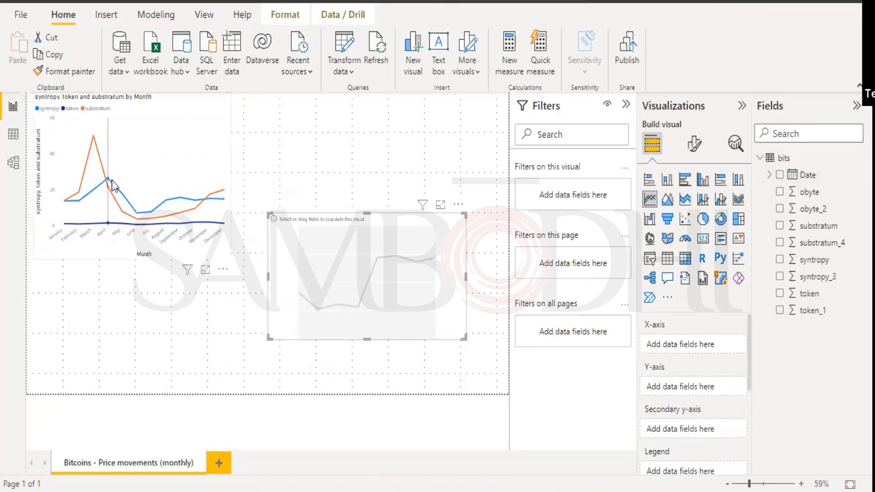
Step: Rename the report page as "Bitcoins - Price movements"
right_click(177, 468)
left_click(191, 450)
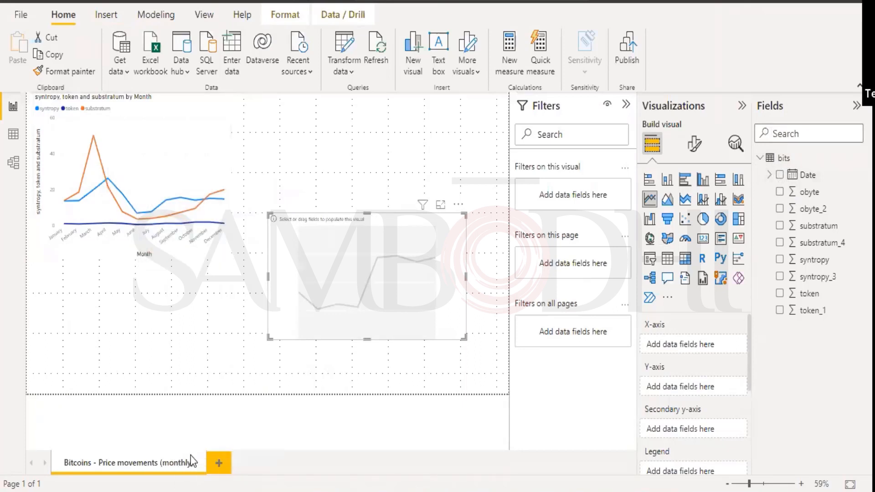
key("Return")
right_click(157, 466)
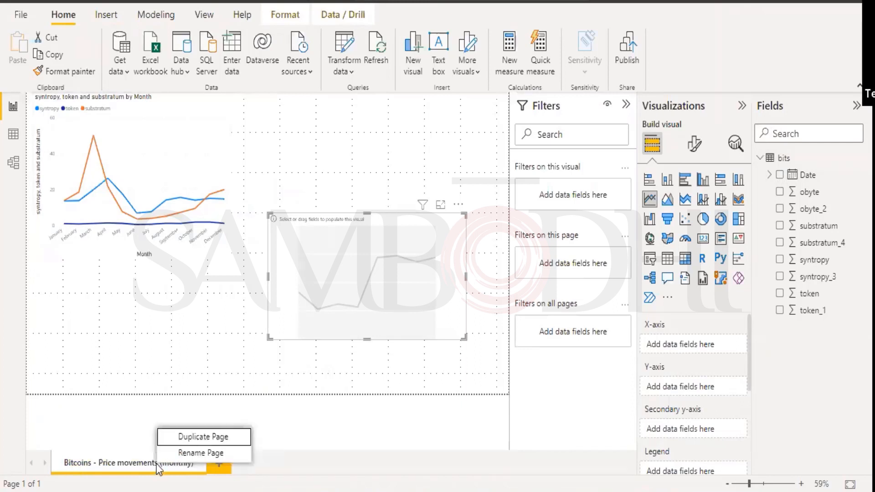
left_click(179, 456)
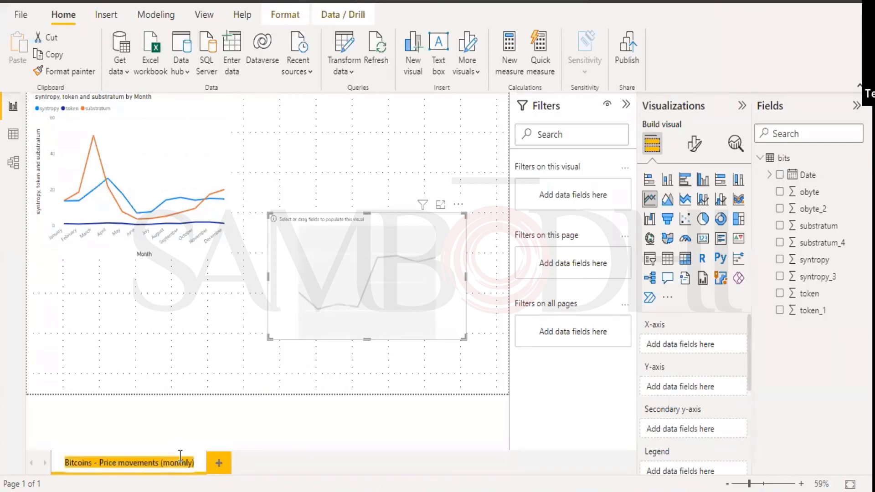
type("Bitcoins - ")
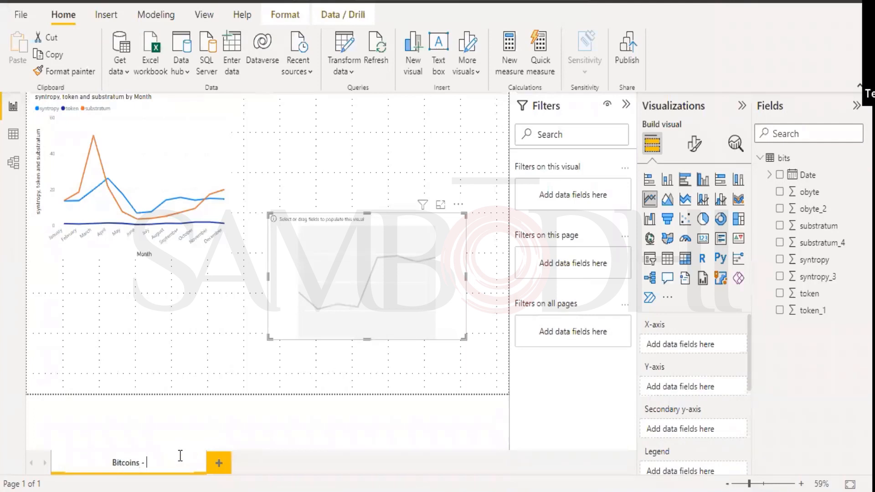
type("Price move")
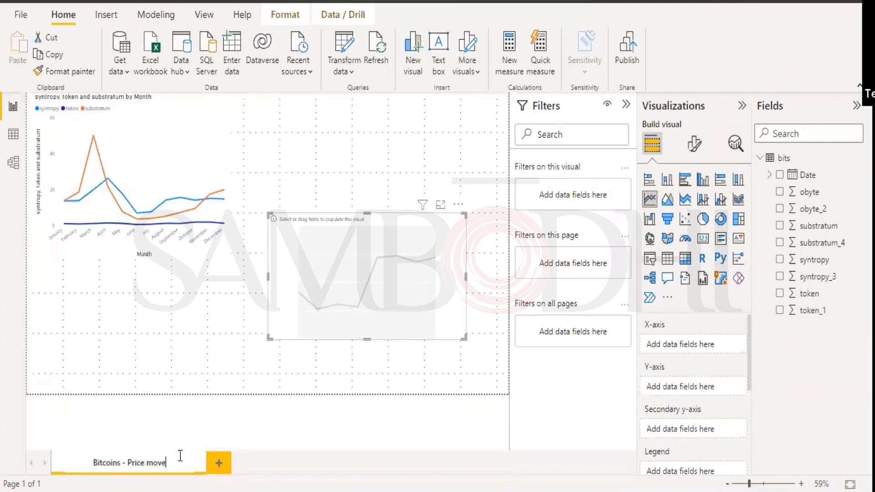
type("ments")
left_click(171, 410)
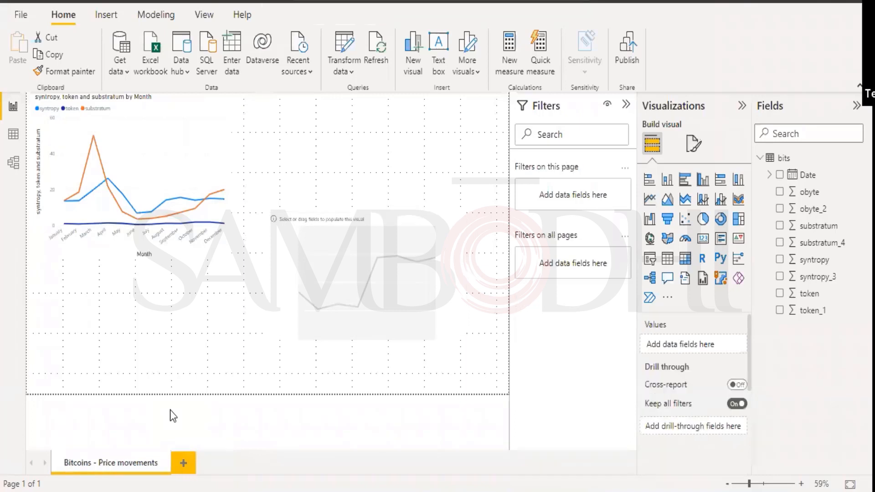
Step: Move the empty line chart up beside the monthly one and plot substratum, syntropy and token by Date in it
left_click(360, 269)
left_click_drag(369, 248, 366, 141)
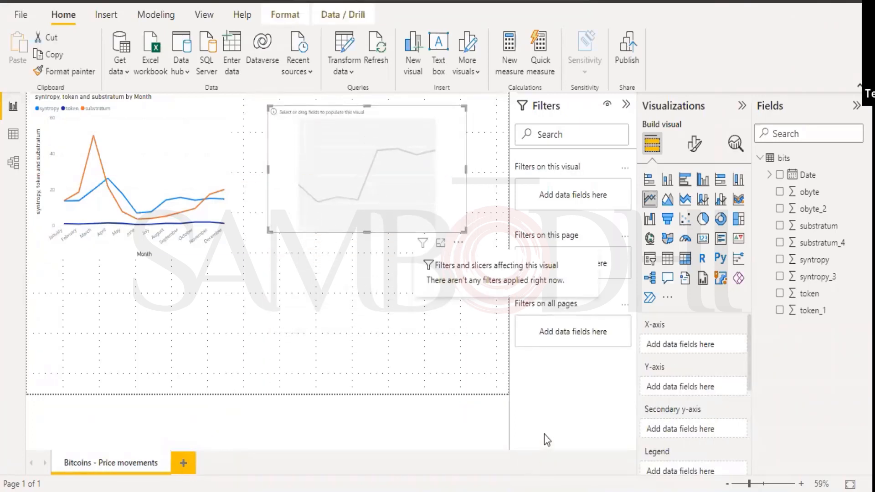
left_click(780, 175)
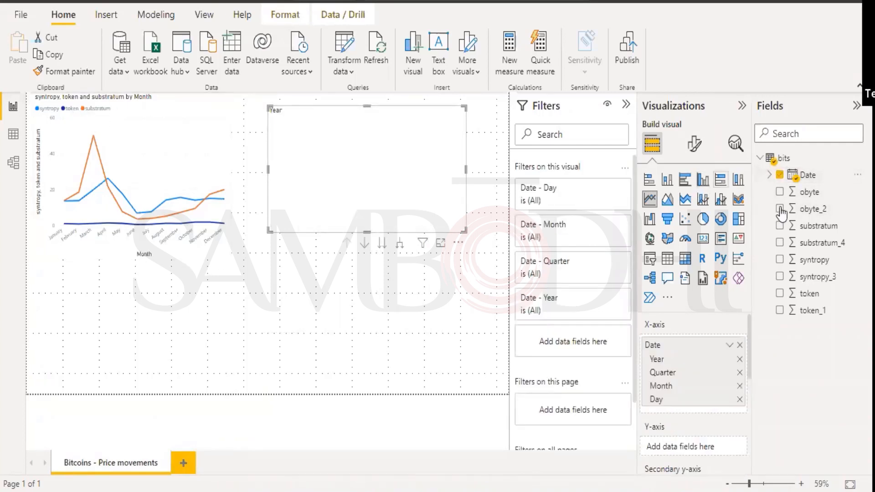
left_click(780, 226)
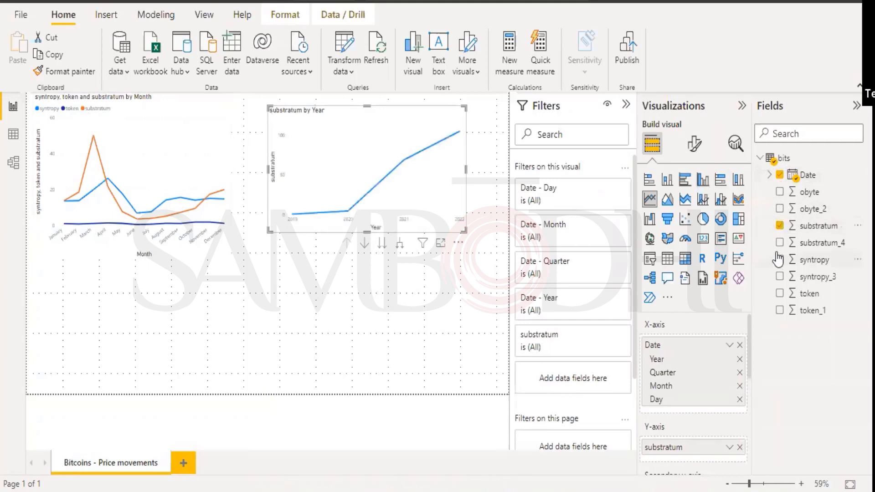
left_click(780, 293)
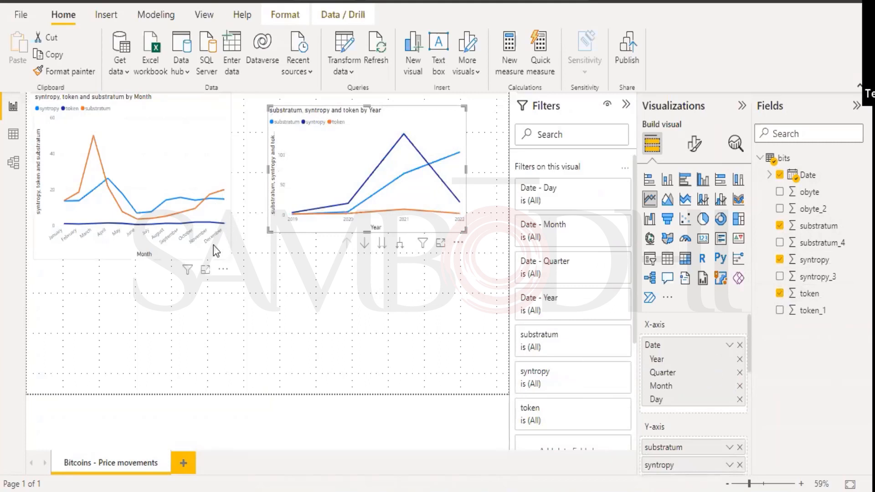
Step: Remove Year, Month and Day from the new chart's X-axis date hierarchy, leaving only Quarter
left_click(740, 360)
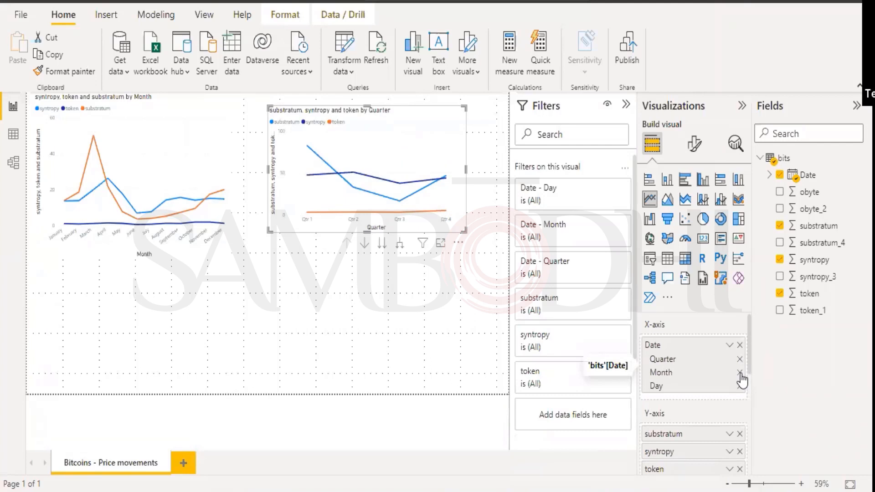
left_click(740, 373)
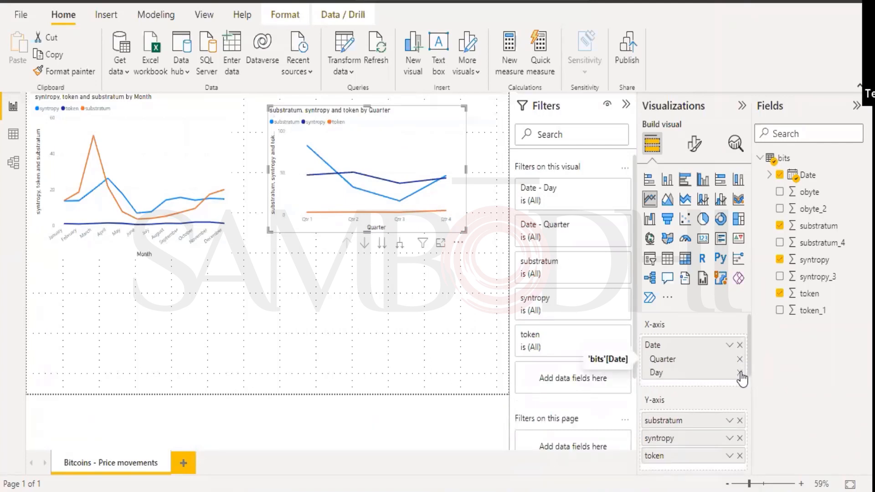
left_click(740, 373)
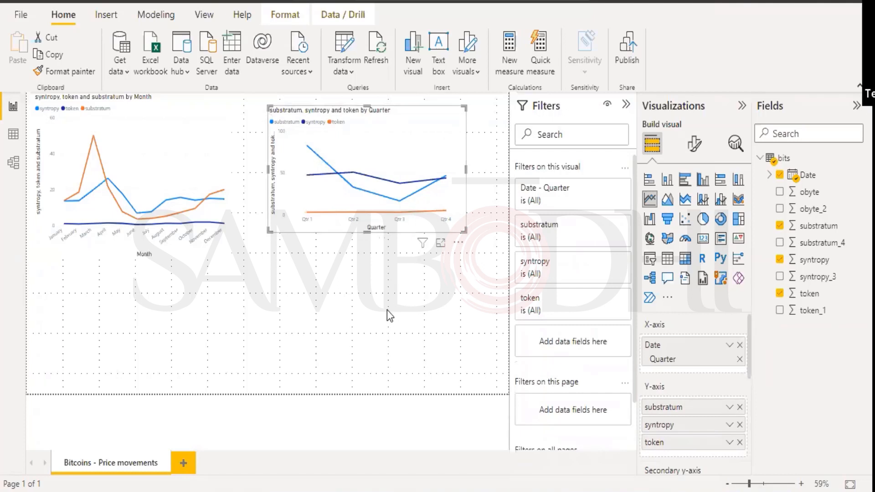
Step: View the quarterly chart in focus mode, add an empty text box to the page, and return to the report
left_click(441, 246)
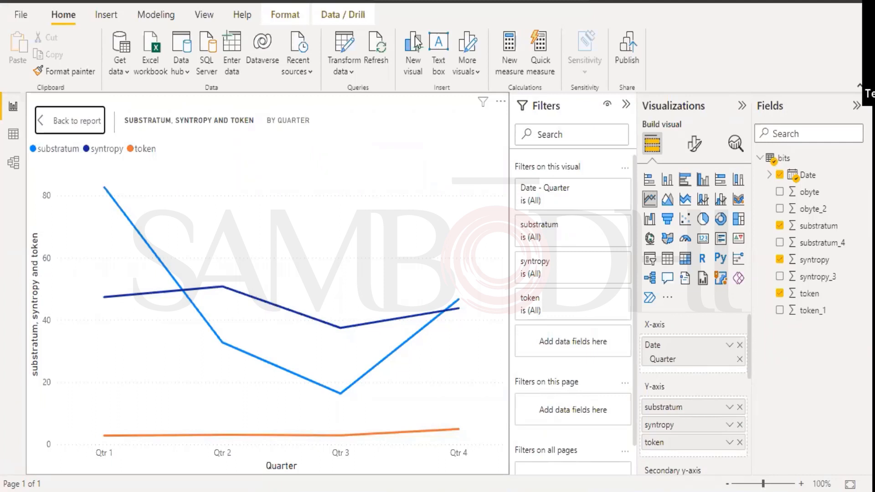
left_click(438, 56)
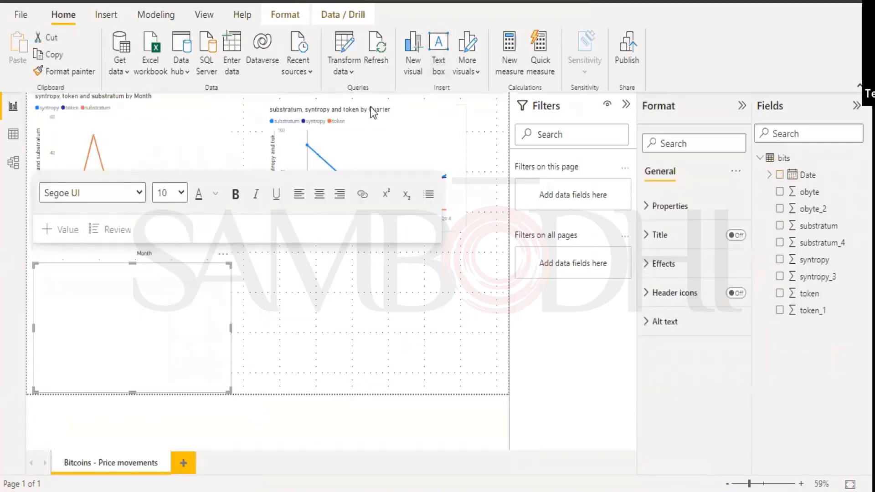
left_click(373, 125)
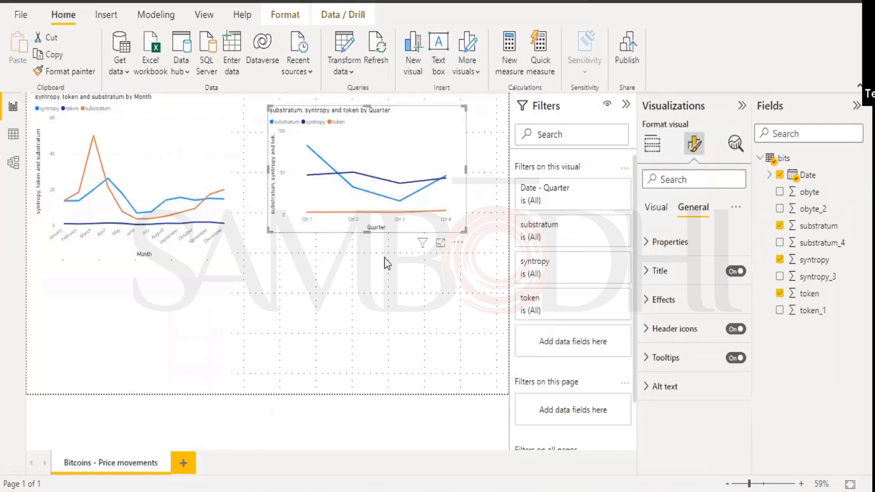
left_click(440, 244)
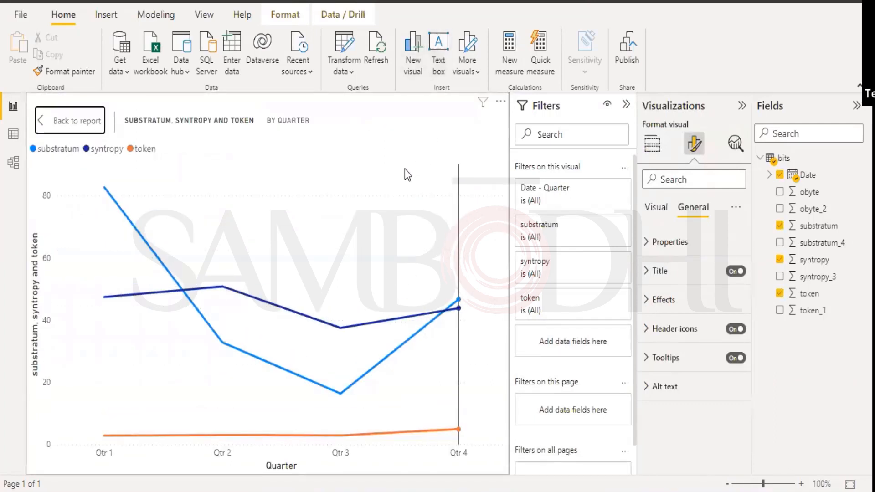
left_click(68, 120)
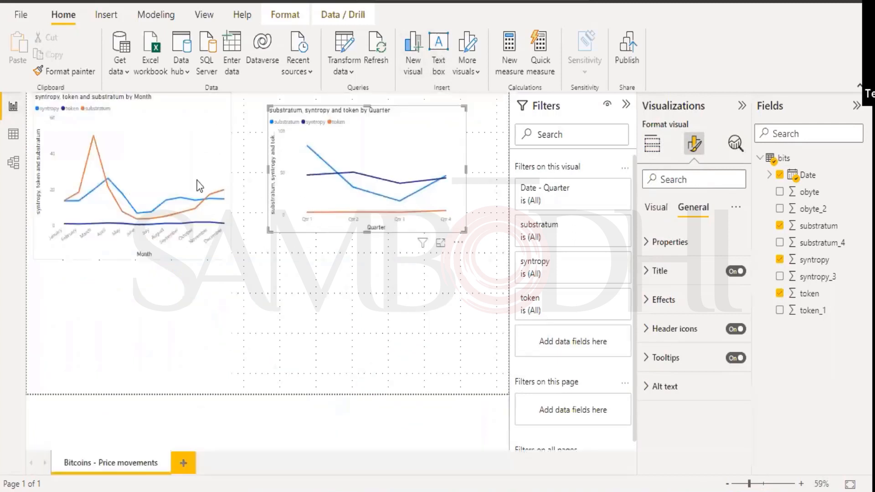
Step: Remove the empty text box below the monthly chart
left_click(306, 294)
left_click(185, 306)
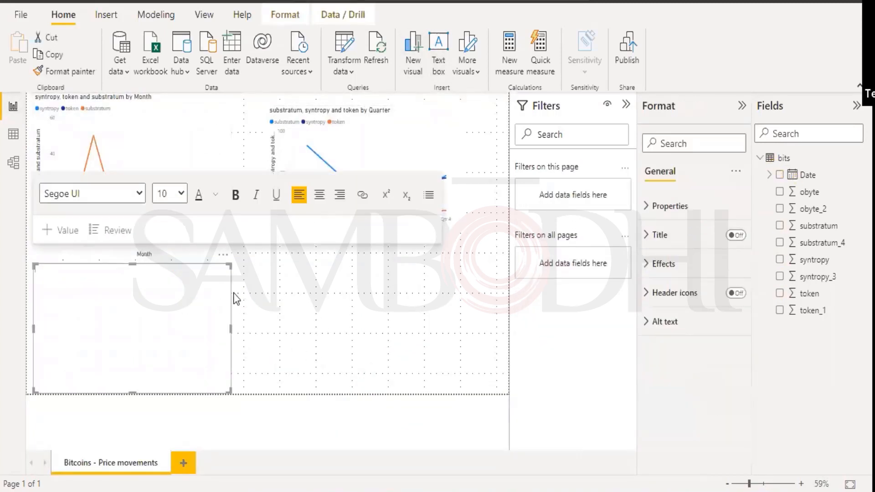
left_click(227, 262)
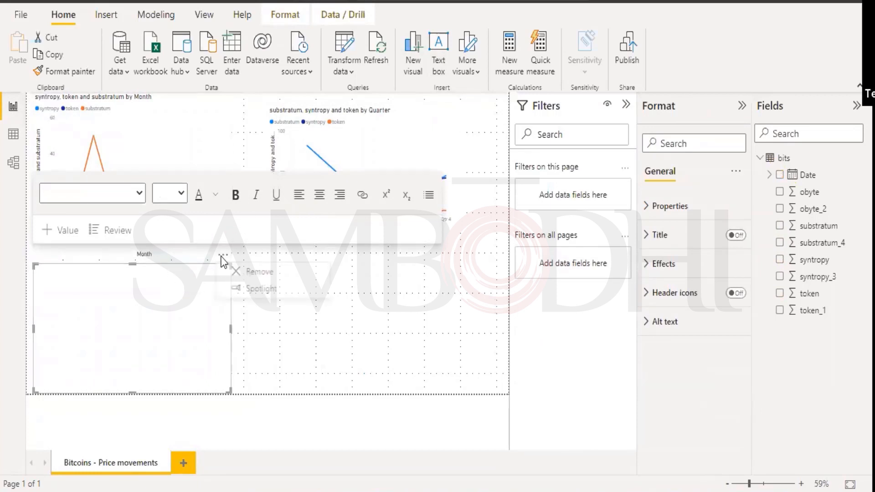
left_click(261, 275)
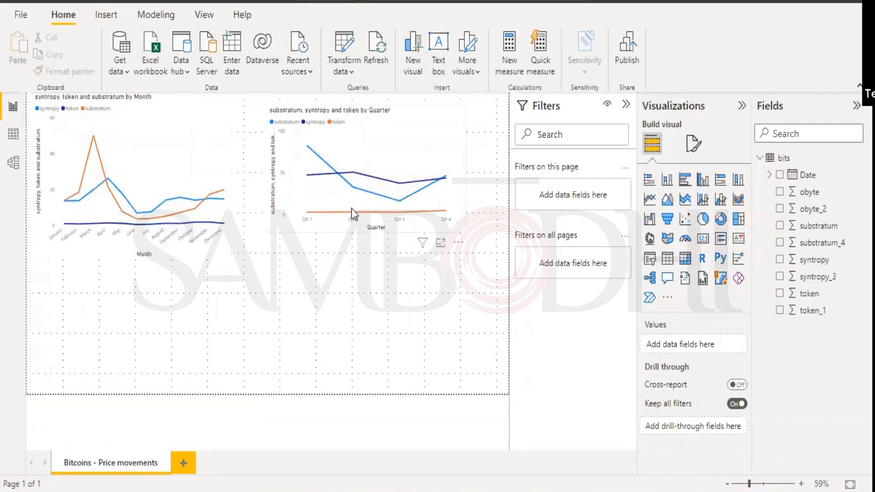
Step: Extend the quarterly chart down to the monthly chart's lower edge and shift it further right on the canvas
left_click(366, 226)
left_click_drag(366, 231, 368, 246)
left_click(368, 254)
left_click(397, 150)
left_click_drag(398, 149, 429, 149)
Step: Widen the monthly chart towards the quarterly one and stretch the quarterly chart's upper edge level with it
left_click(194, 149)
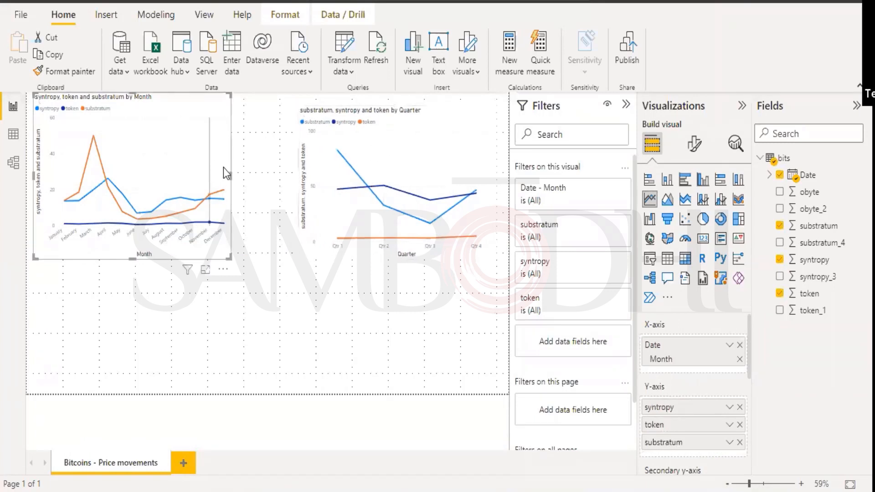
left_click_drag(230, 172, 259, 176)
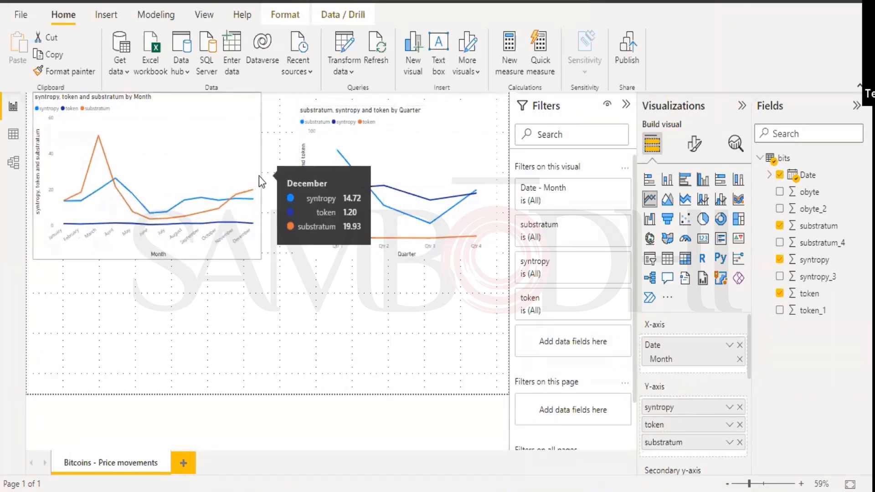
left_click(393, 117)
left_click_drag(399, 104, 400, 92)
left_click(322, 308)
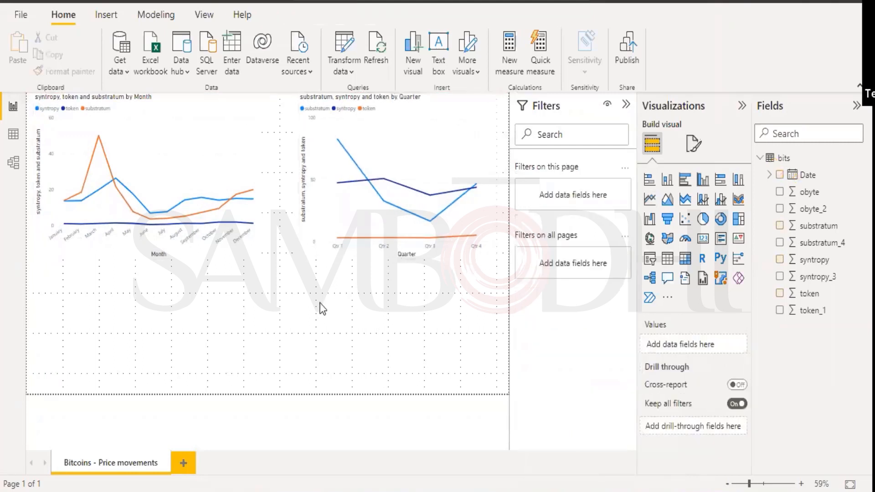
Step: Select September in the monthly chart to cross-filter the quarterly chart, and clear the selection again
left_click(201, 200)
left_click(387, 211)
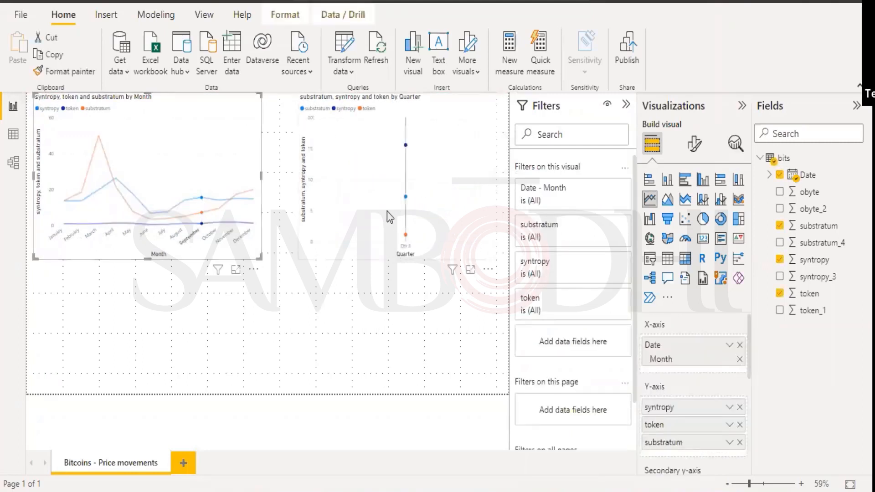
left_click(319, 337)
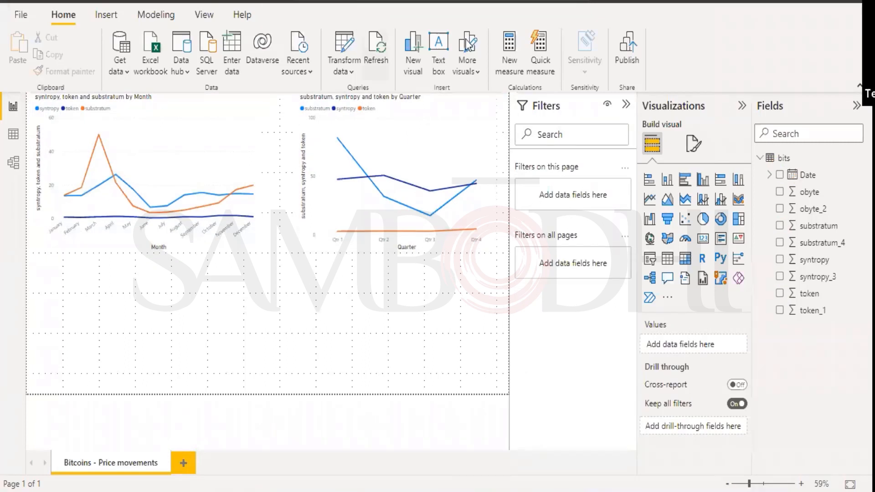
Step: Insert a text box below the monthly chart and set its font to Arial, size 24
left_click(446, 54)
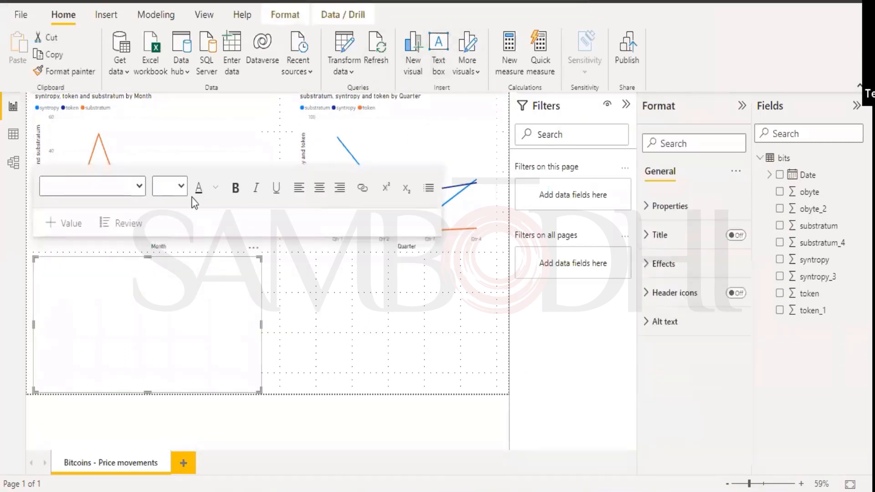
left_click(139, 186)
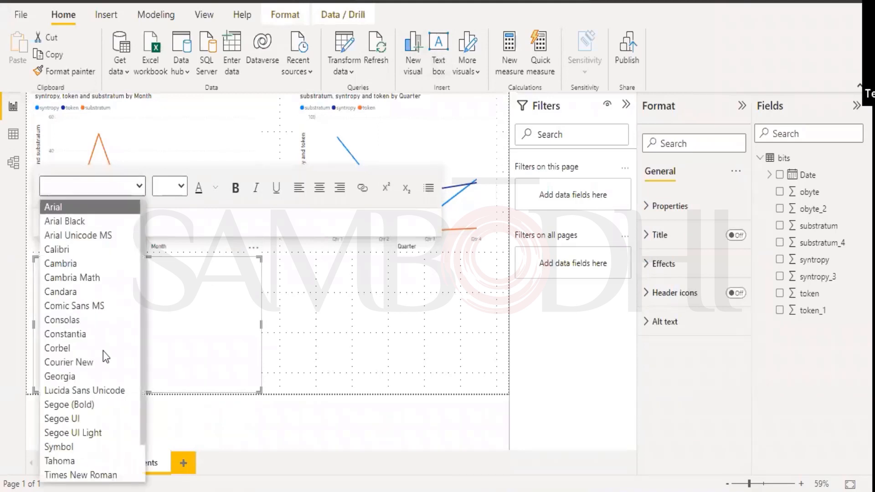
left_click(94, 207)
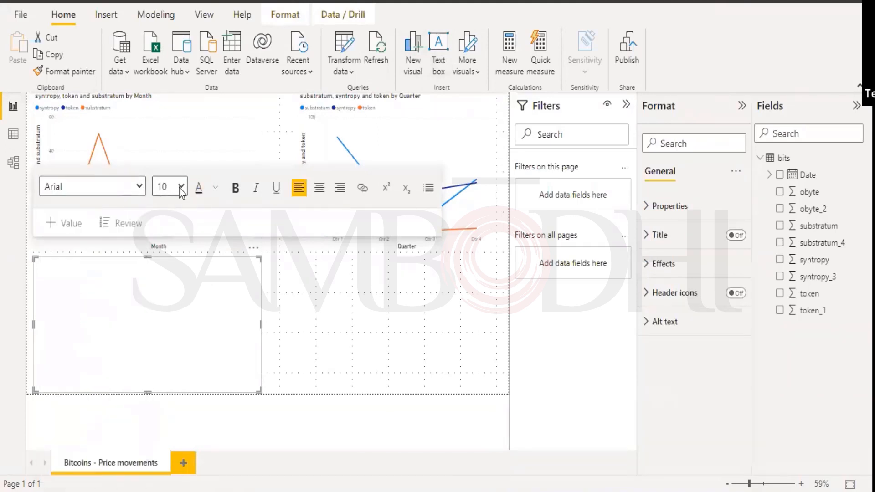
left_click(181, 187)
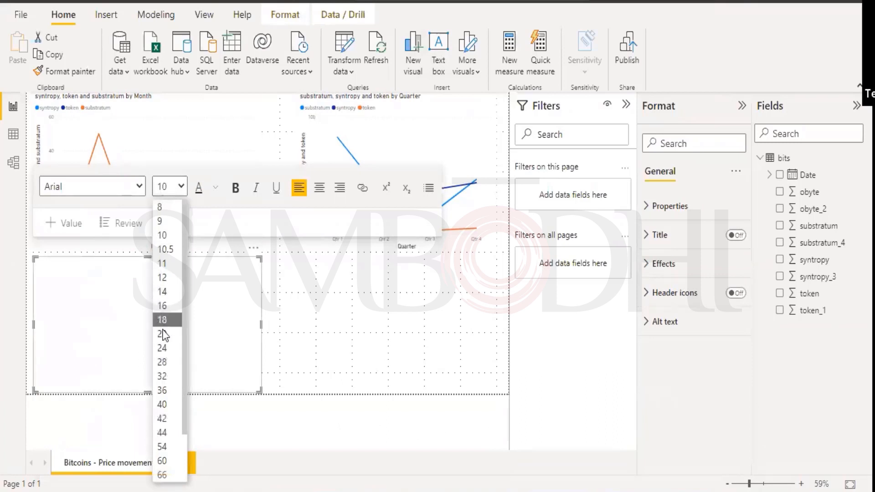
left_click(163, 350)
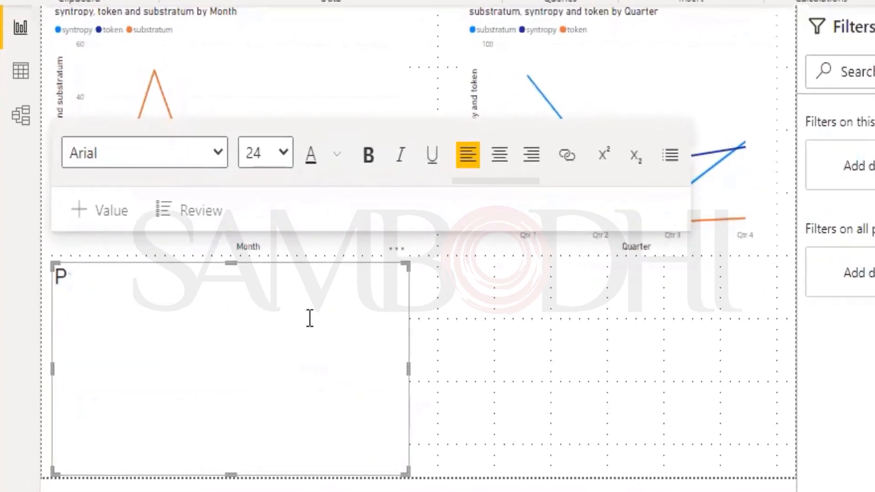
type("rice")
key("BackSpace")
key("BackSpace")
key("BackSpace")
key("BackSpace")
key("BackSpace")
Step: Enter "Bitcoins price movements analysis for monthly and quarterly data" in the text box and fix the spelling of "monthly"
type("Bitcoins price movements analysis for monthly and quarterly data")
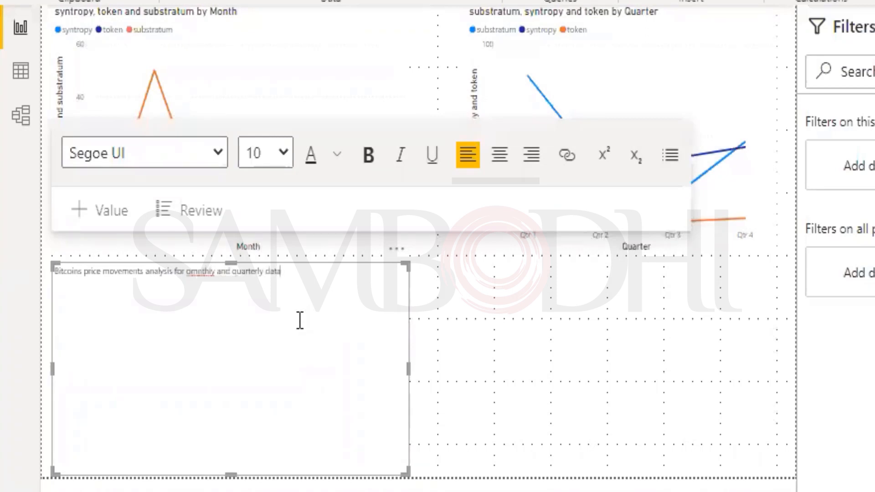
left_click(193, 272)
key("BackSpace")
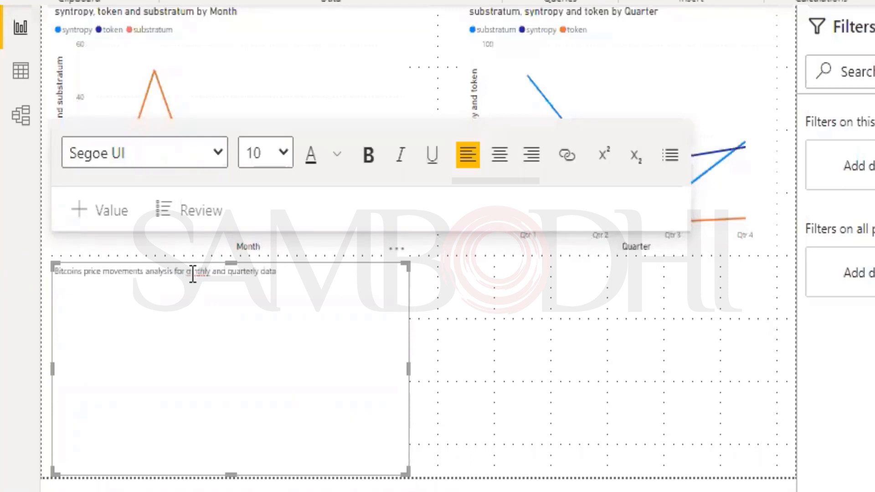
type("op")
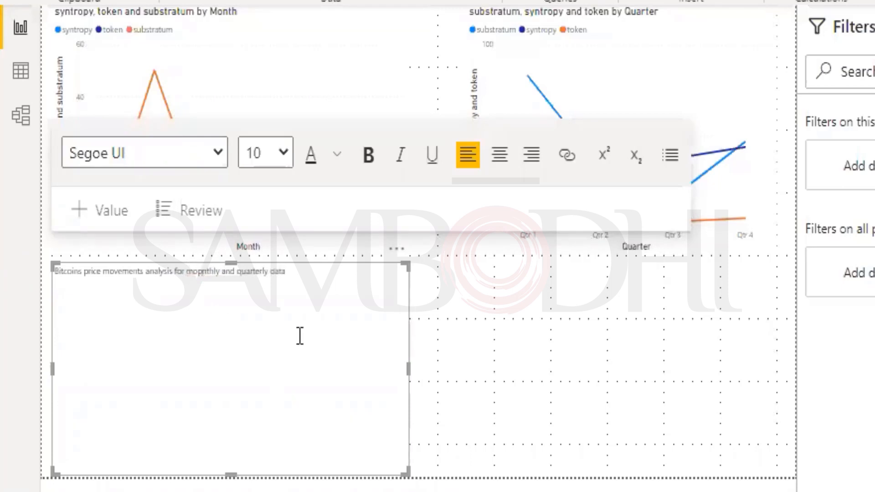
key("BackSpace")
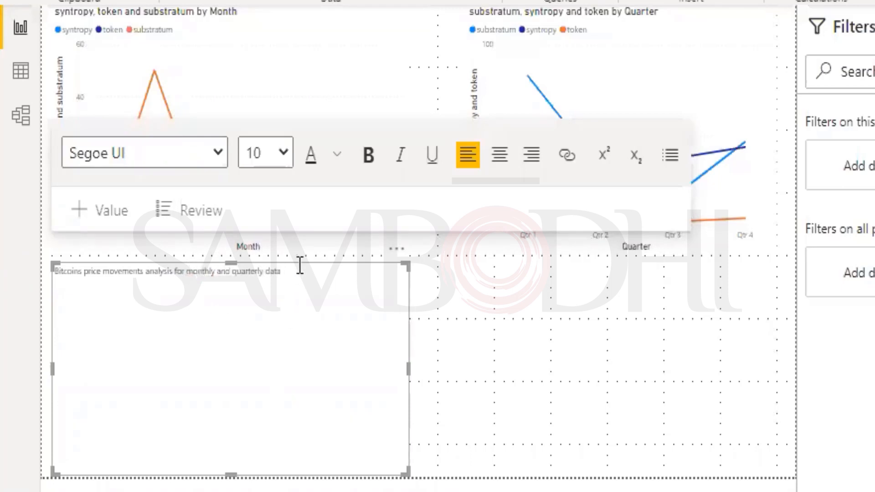
Step: Set the text box's sentence to size 24 and place the box centrally beneath the two charts
left_click_drag(293, 272, 45, 290)
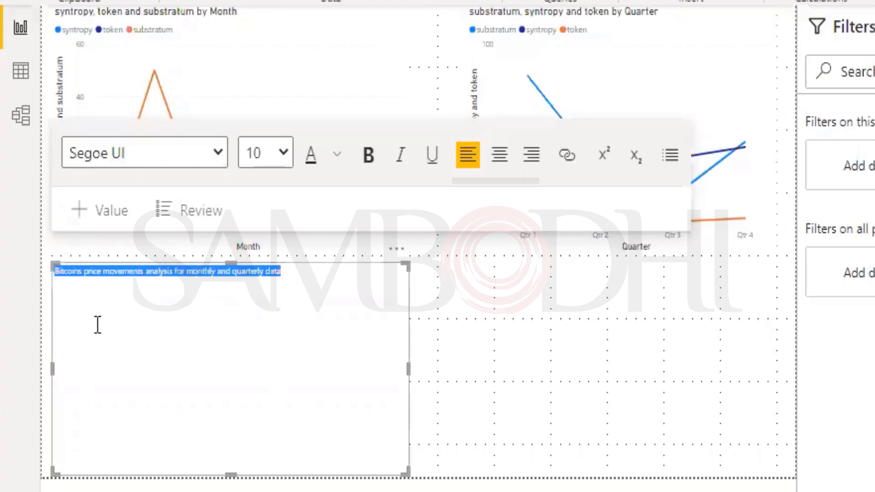
left_click(280, 160)
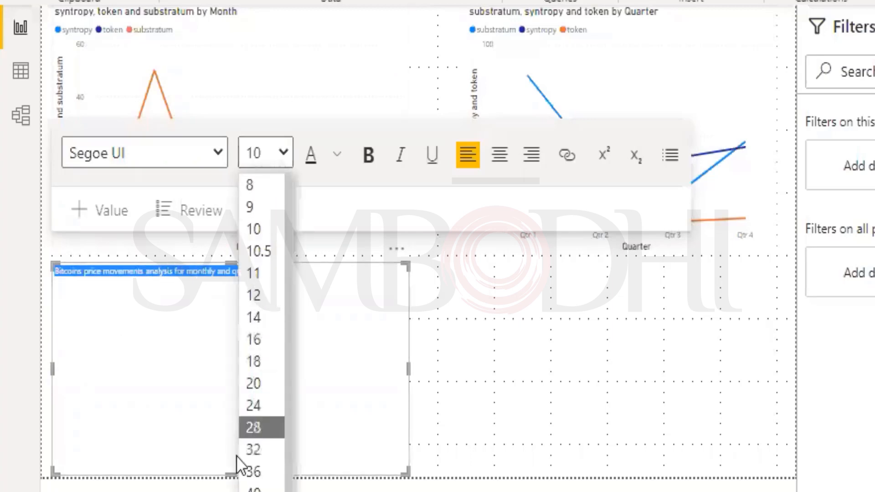
left_click(254, 405)
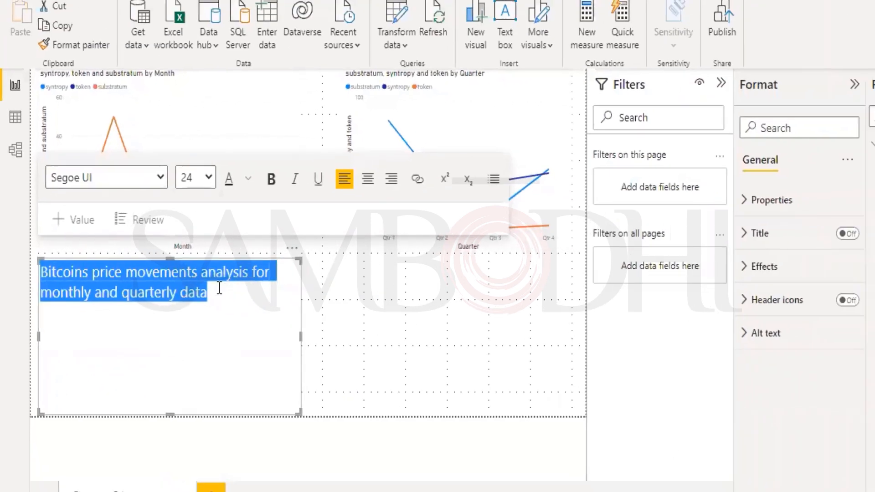
left_click(192, 367)
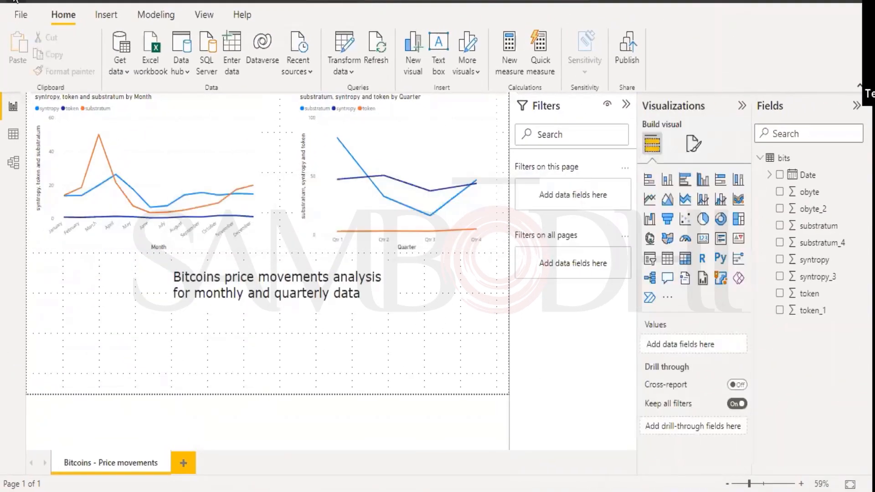
Step: Save the report as a Power BI file named "Bitcoins price movements - syntropy susbstratum token"
key("ctrl+s")
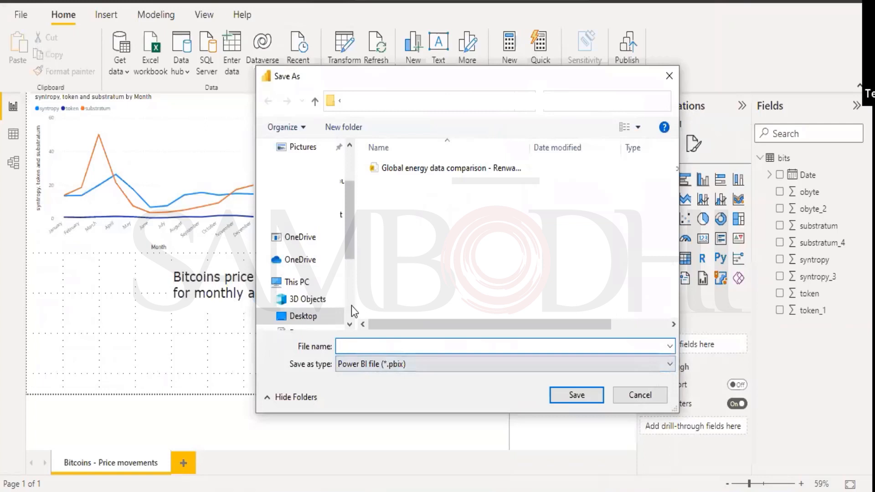
type("B")
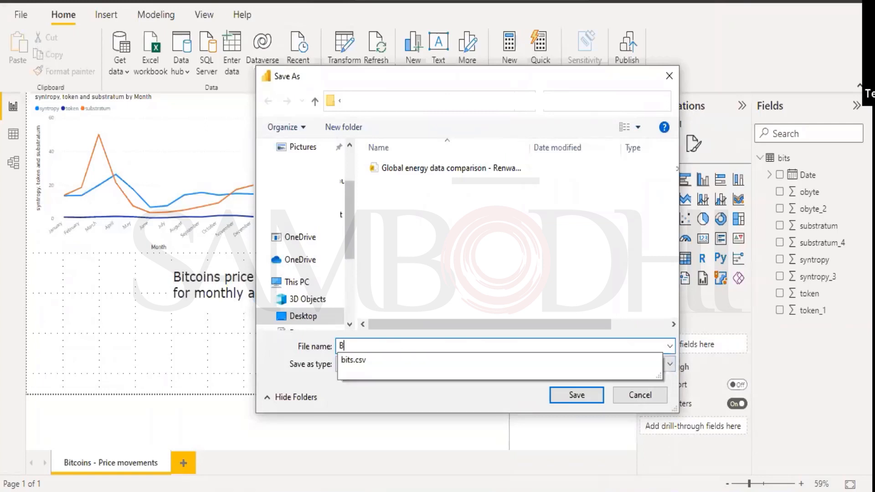
type("itcoins price movements")
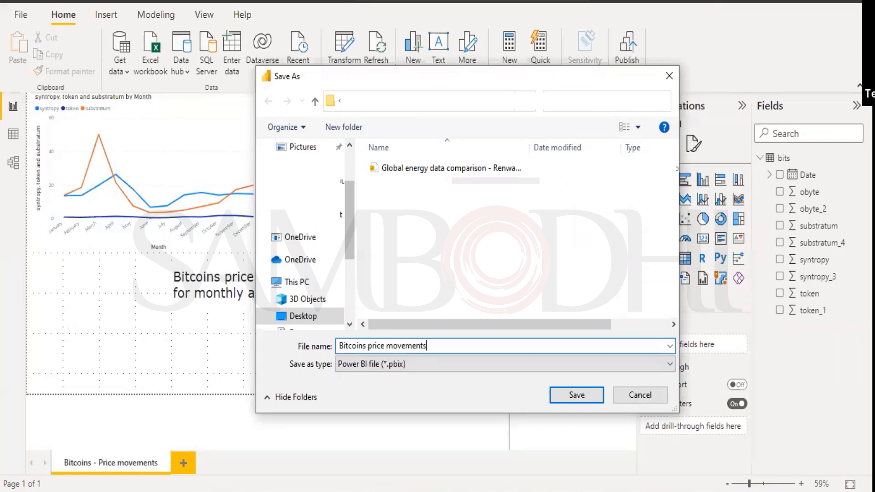
type(" - ")
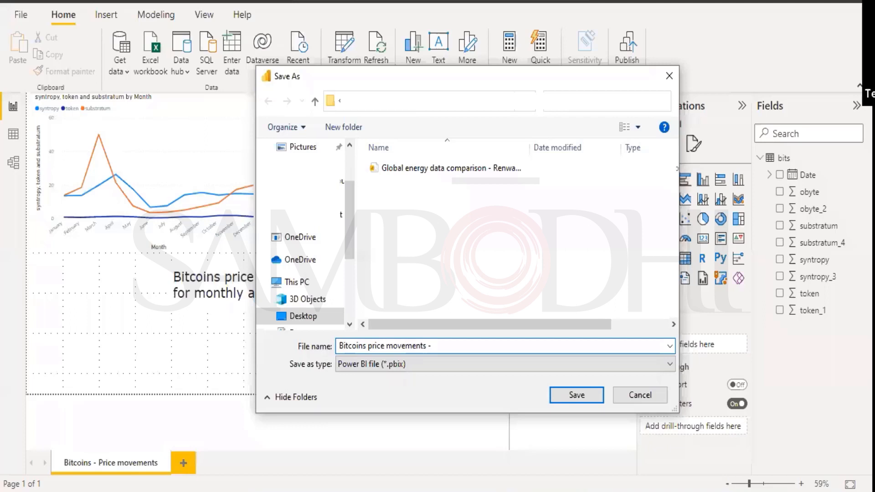
type("syntropy susbstratum token")
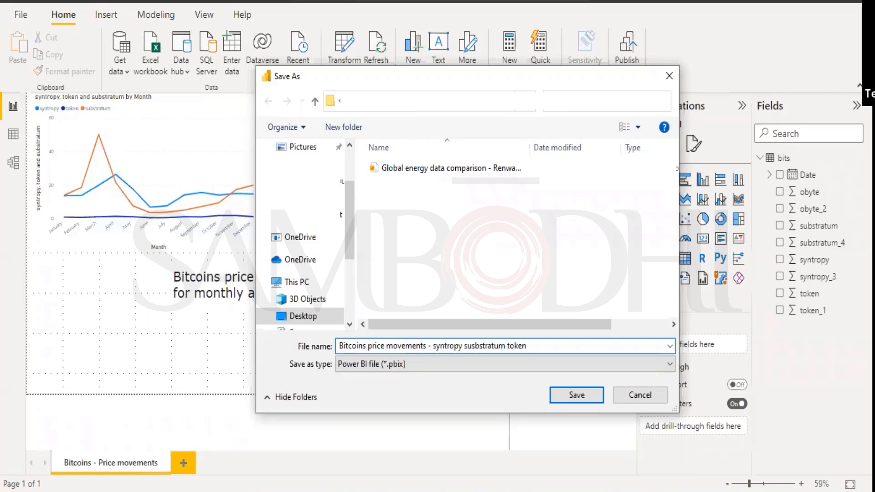
left_click(575, 395)
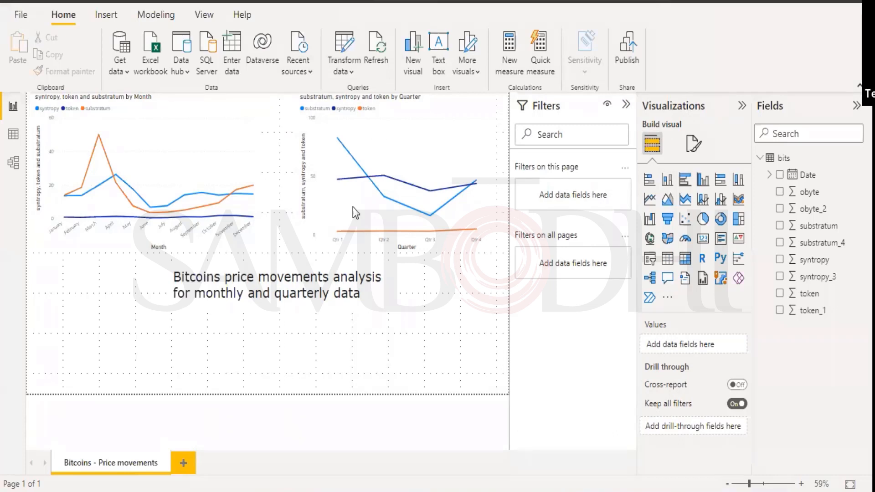
Step: Check the fields used by the quarterly chart and view the bits data table, returning to the report page
left_click(417, 130)
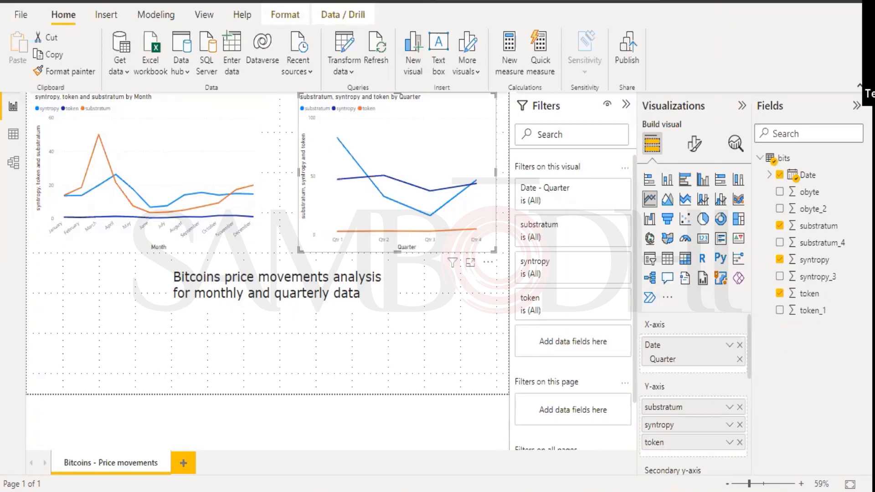
left_click(345, 435)
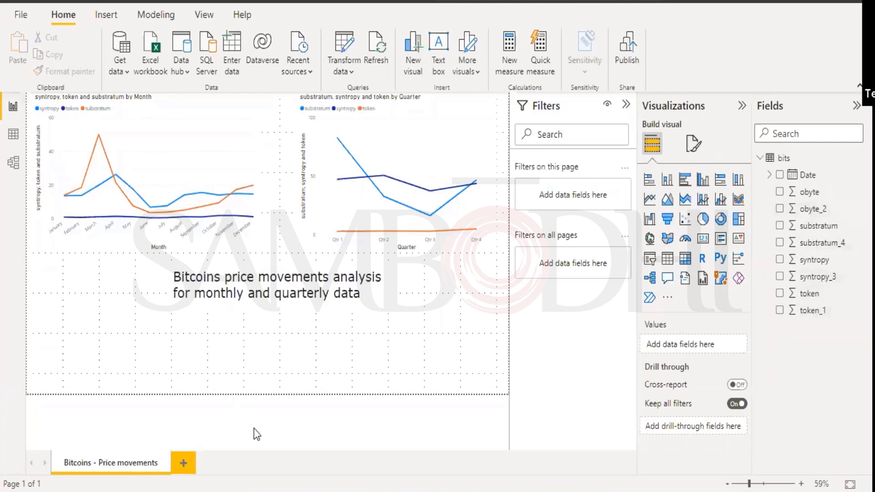
left_click(13, 133)
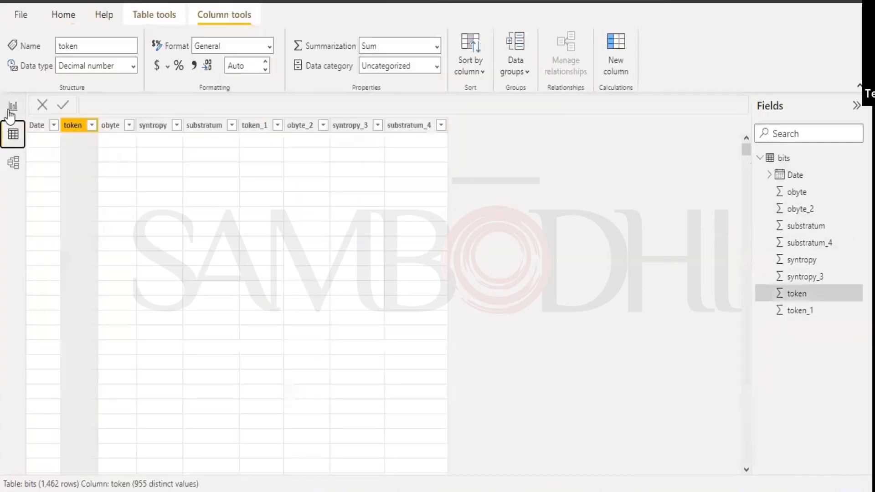
left_click(7, 108)
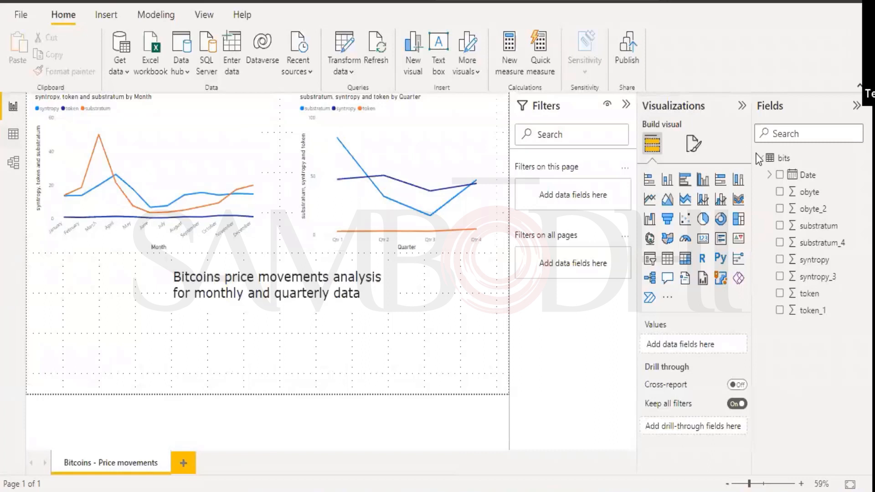
Step: Add a report page with a clustered column chart of obyte_2, substratum_4, syntropy_3 and token_1 by Date, set in from the page corner
left_click(780, 175)
left_click(184, 464)
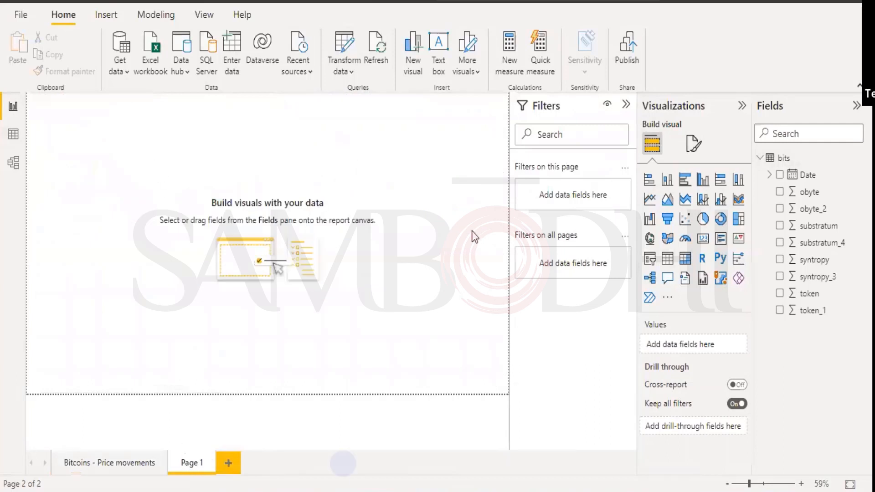
left_click(780, 208)
left_click(780, 242)
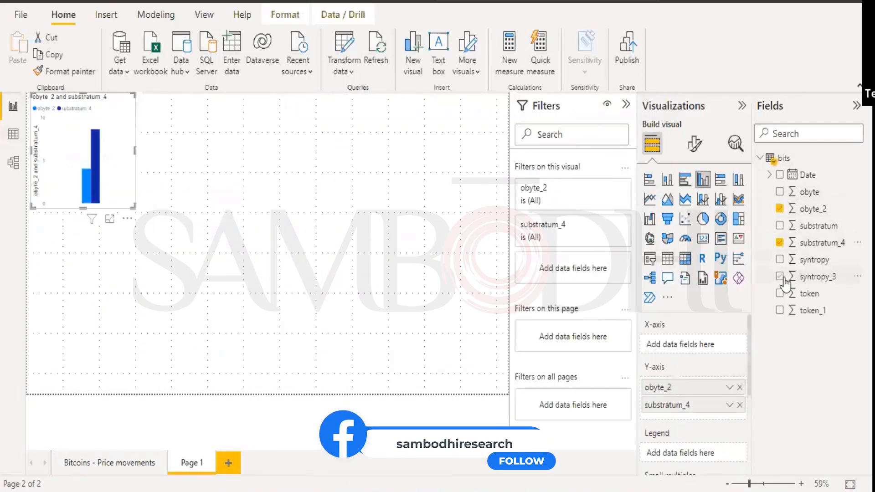
left_click(779, 310)
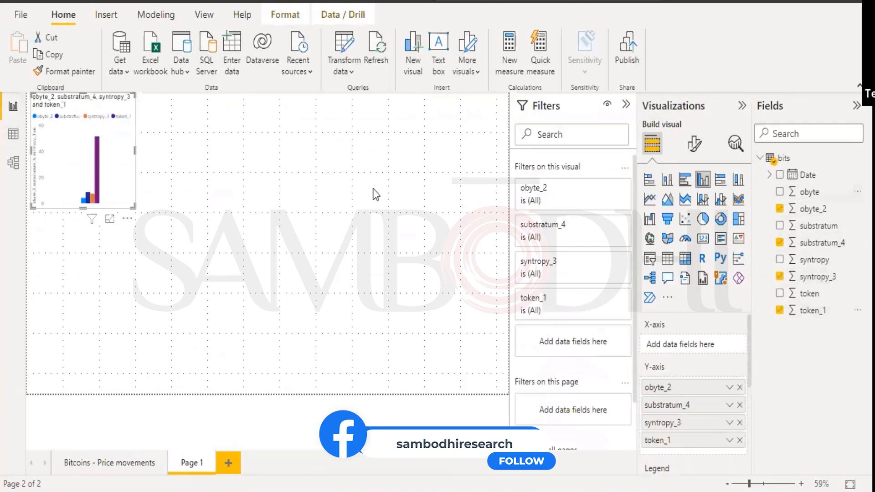
left_click_drag(106, 130, 159, 172)
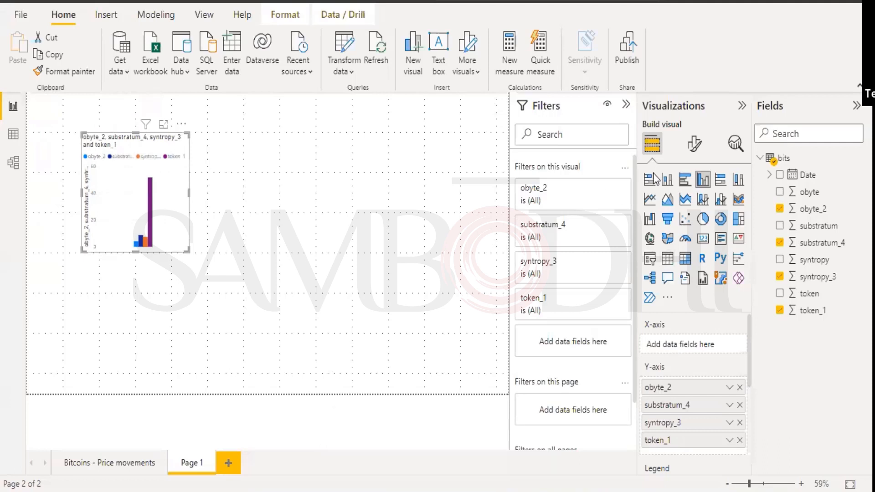
left_click(780, 177)
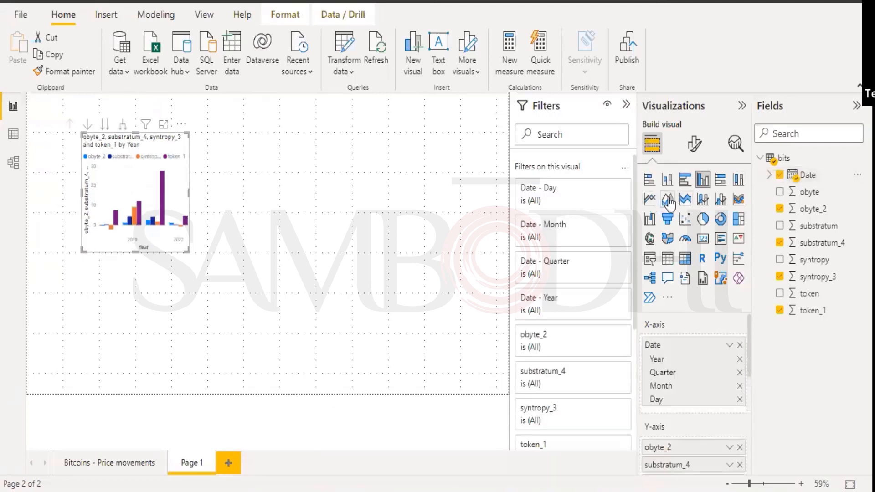
Step: Try the new chart as an area chart, switch it to a line chart, and enlarge it across most of the page
left_click(667, 199)
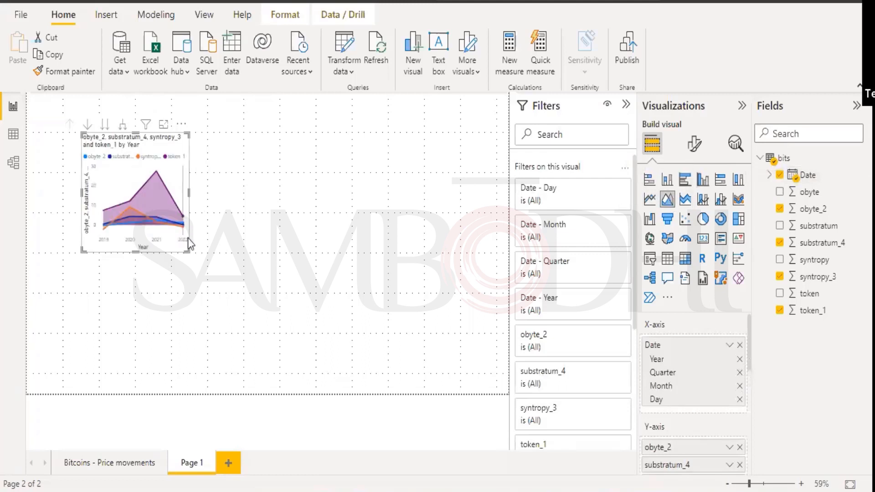
left_click_drag(188, 251, 421, 329)
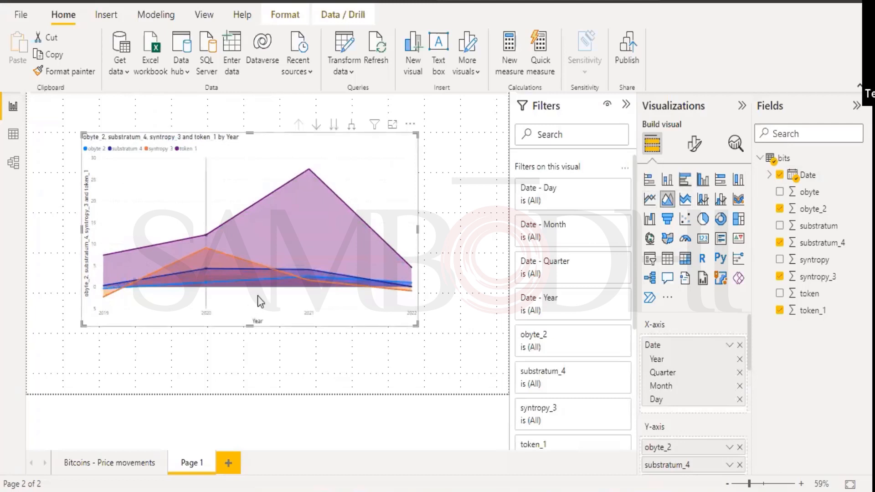
left_click(650, 201)
left_click_drag(439, 367, 477, 377)
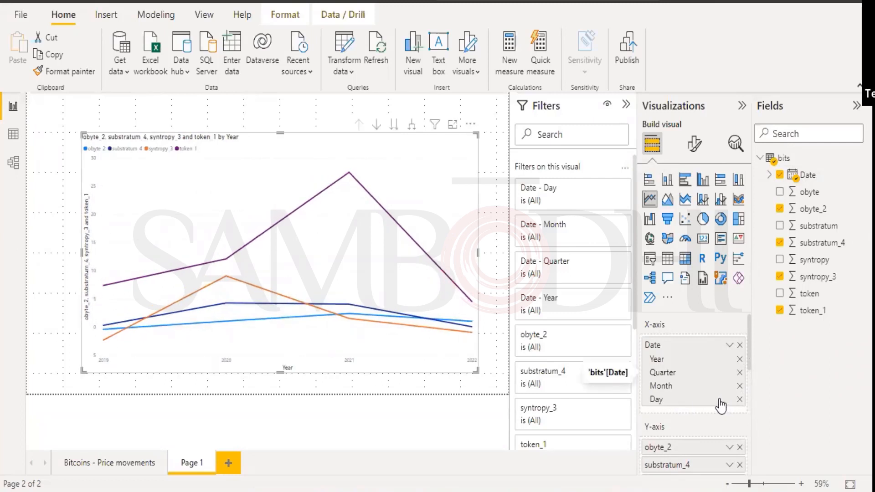
Step: Remove Year, Quarter and Month from the line chart's X-axis, keeping only Day
left_click(739, 360)
left_click(740, 360)
left_click(740, 359)
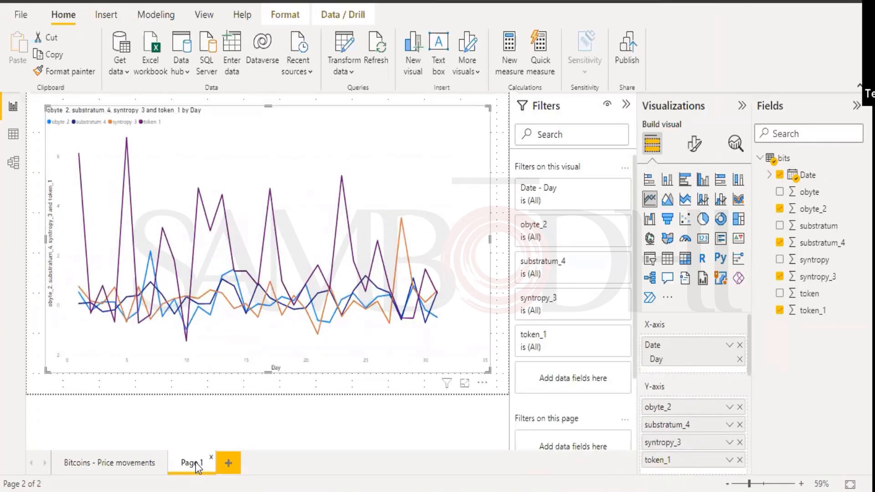
Step: Rename the new report page as "Bitcoins price movements -- Returns graph"
right_click(197, 466)
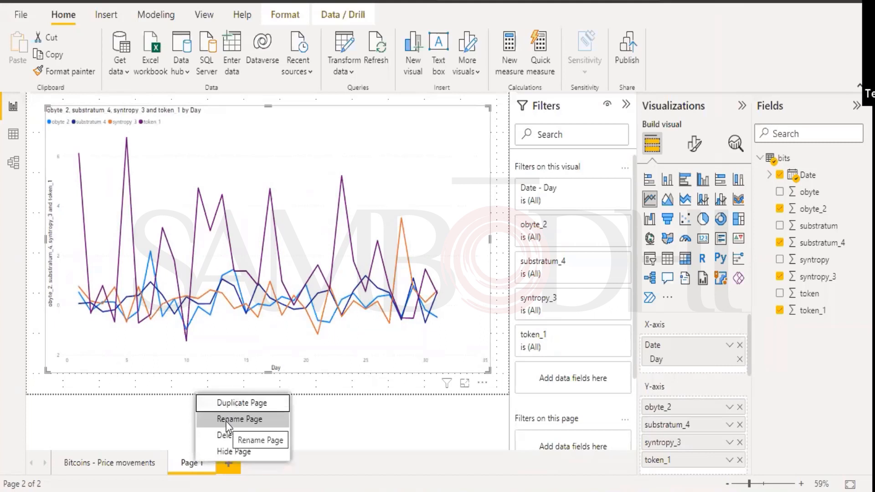
left_click(226, 420)
type("Returns")
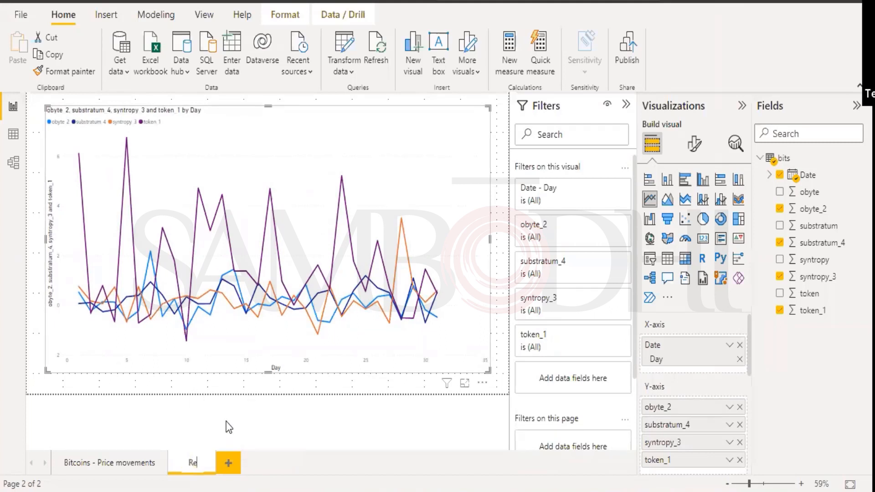
key("BackSpace")
key("BackSpace")
key("BackSpace")
key("BackSpace")
key("BackSpace")
key("BackSpace")
key("BackSpace")
type("Retuns")
key("BackSpace")
key("BackSpace")
key("BackSpace")
type("urns graph")
left_click(332, 421)
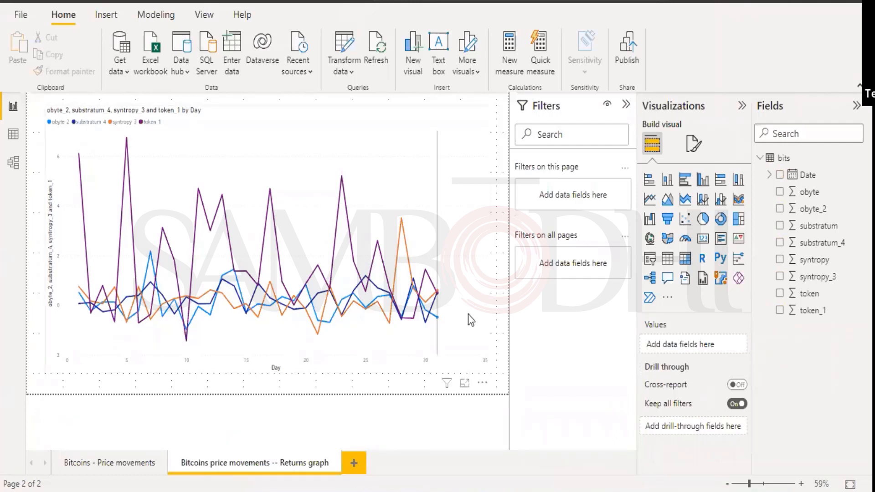
Step: Set the horizontal gridlines of the returns line chart to the Dashed style
mouse_move(468, 314)
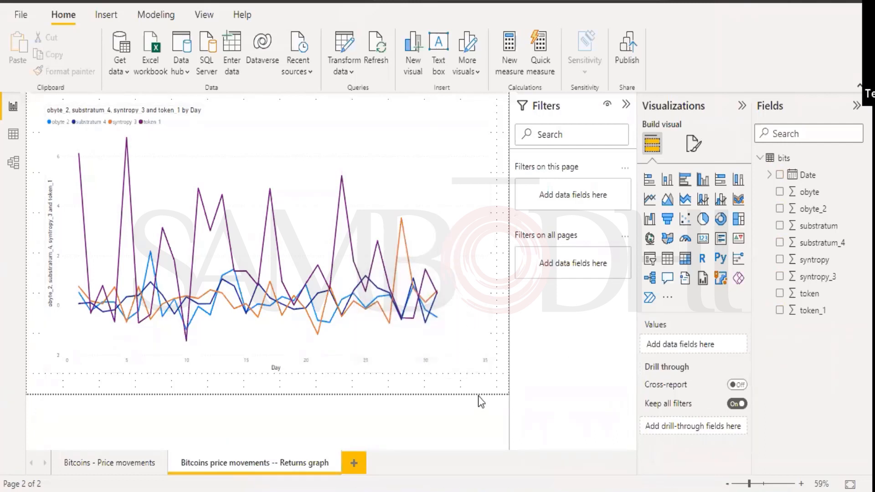
left_click(268, 116)
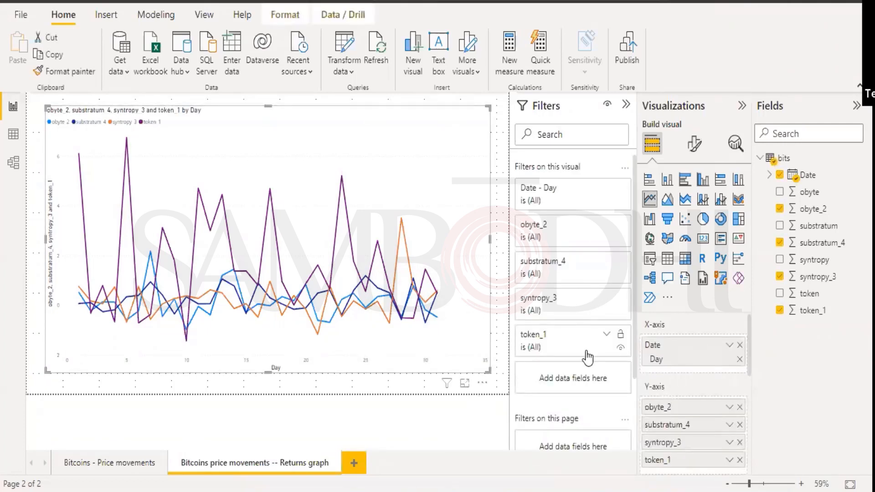
scroll(587, 356, "down", 2)
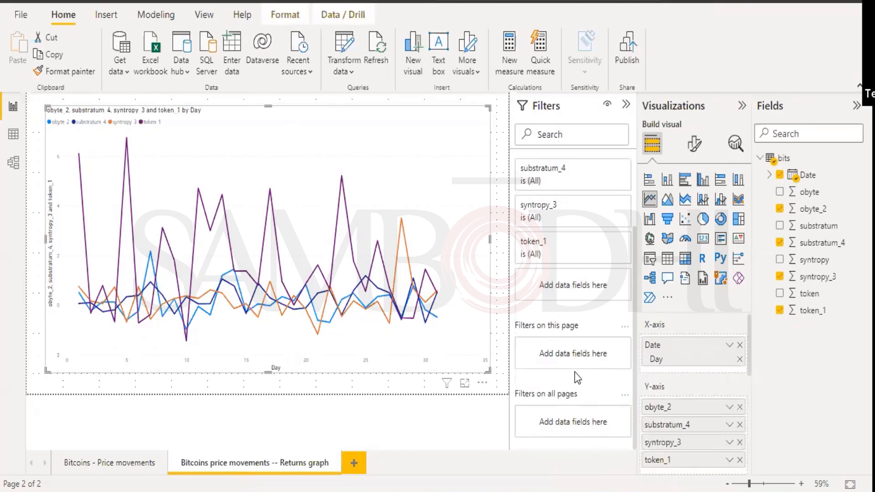
scroll(575, 372, "up", 2)
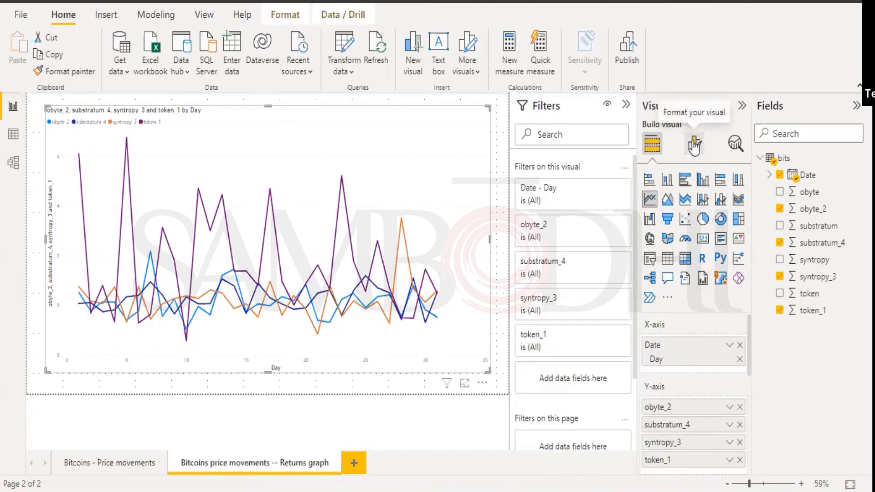
left_click(694, 146)
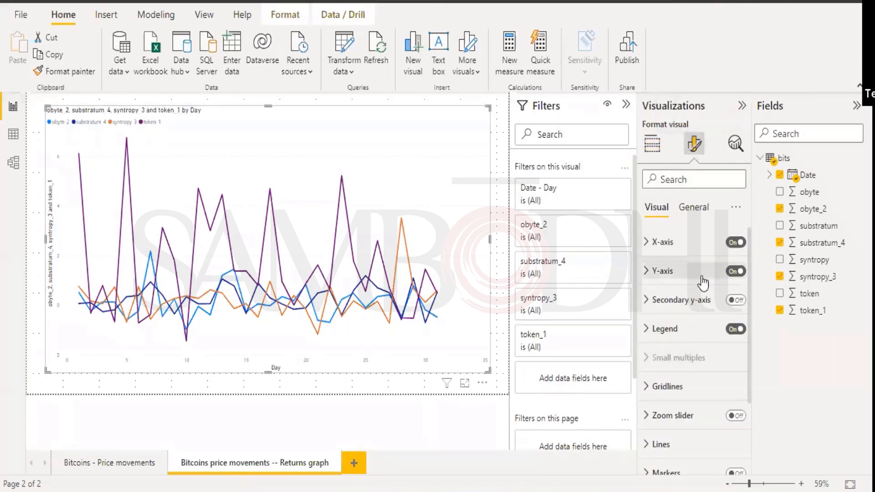
left_click(692, 208)
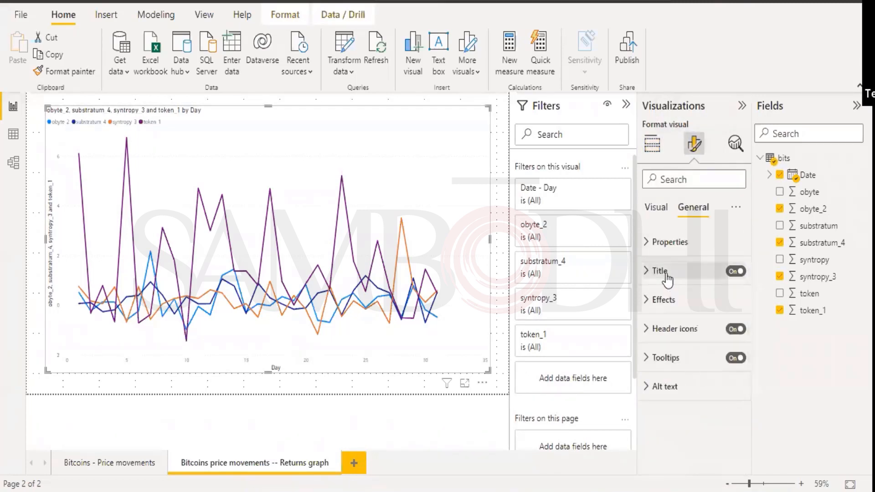
left_click(656, 210)
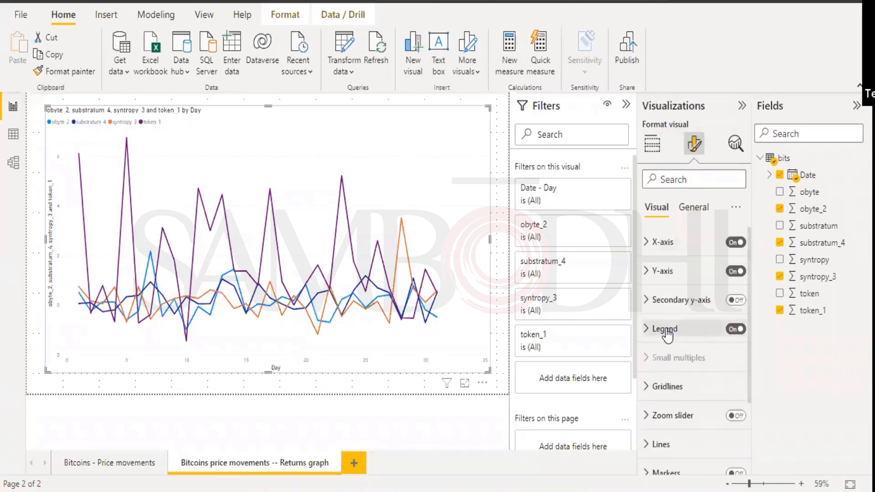
scroll(670, 340, "down", 1)
left_click(679, 351)
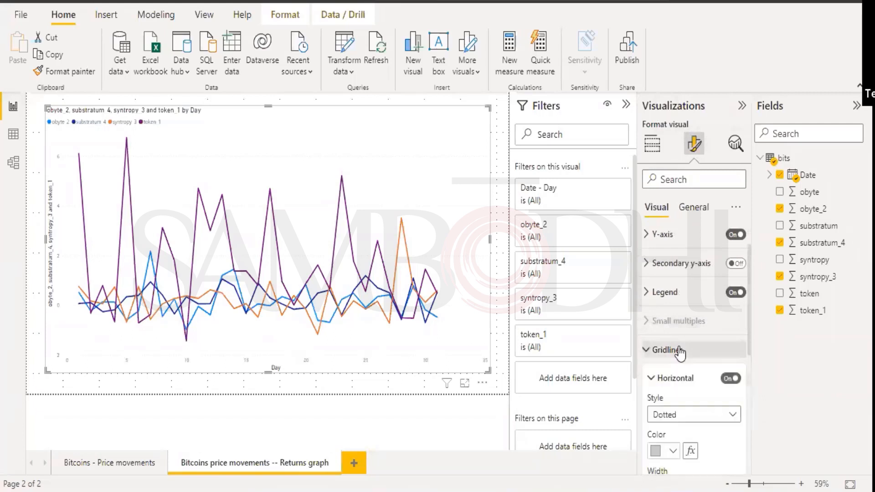
left_click(675, 415)
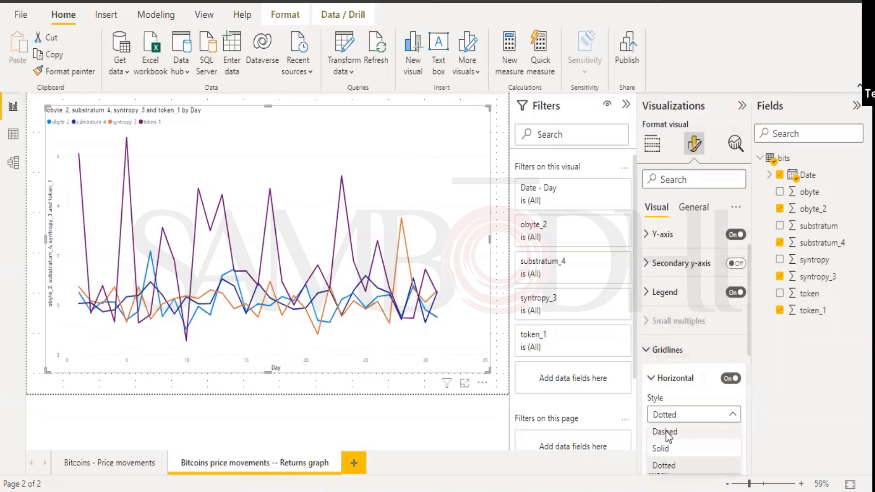
left_click(666, 431)
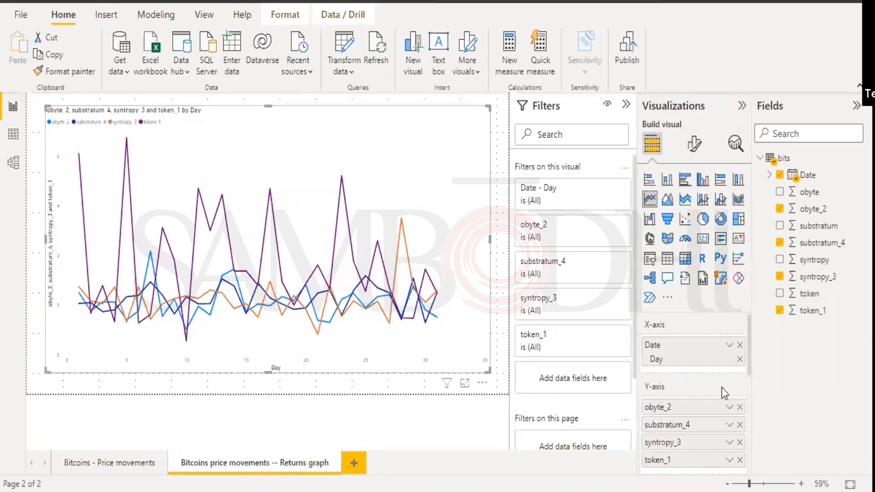
Step: Try the line chart without its X-axis and Y-axis, and turn both axes back on
left_click(694, 144)
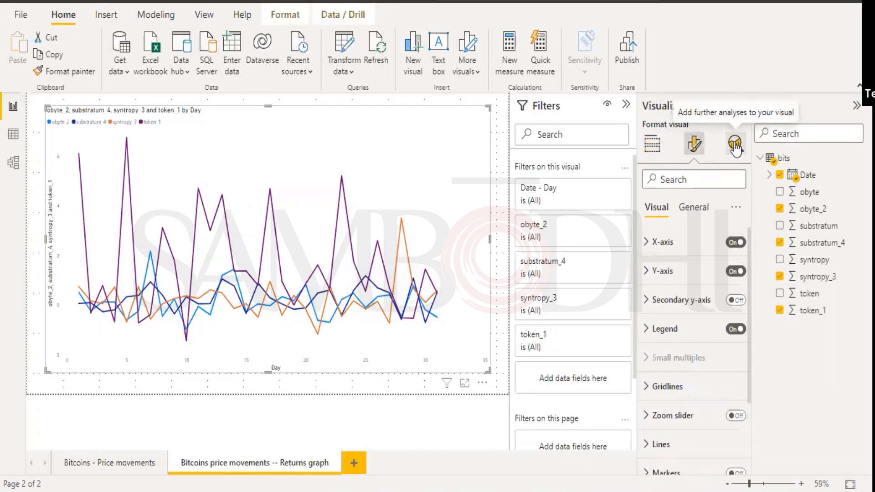
left_click(740, 243)
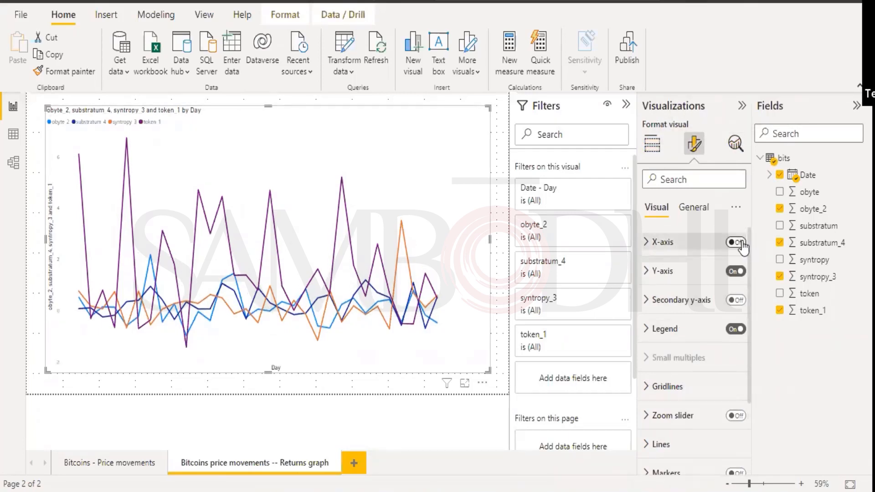
left_click(741, 272)
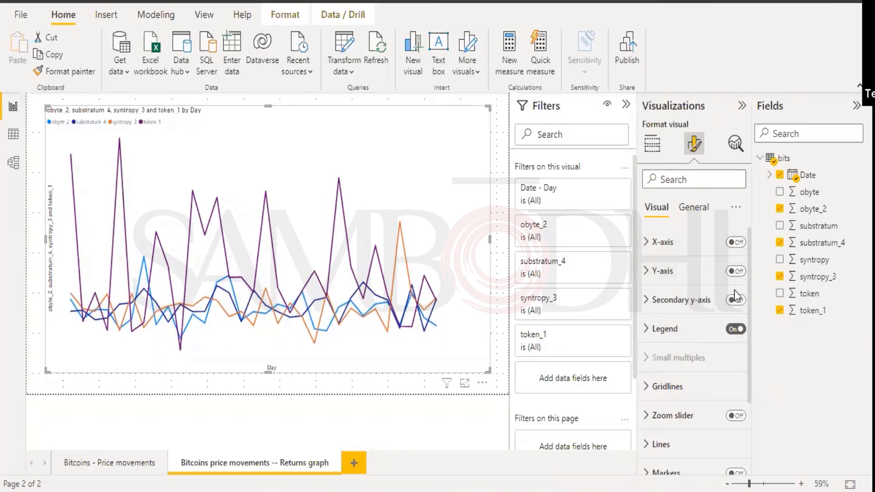
left_click(736, 242)
left_click(735, 272)
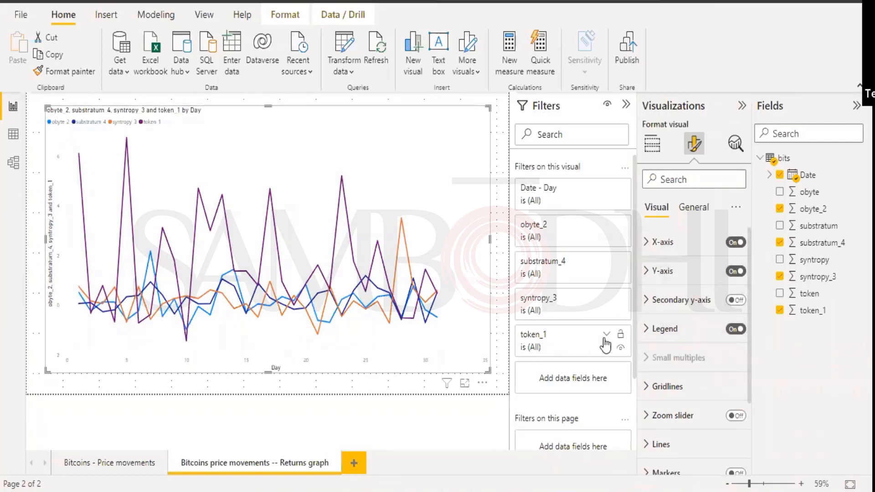
Step: Set the line chart's legend position to Top center
left_click(647, 331)
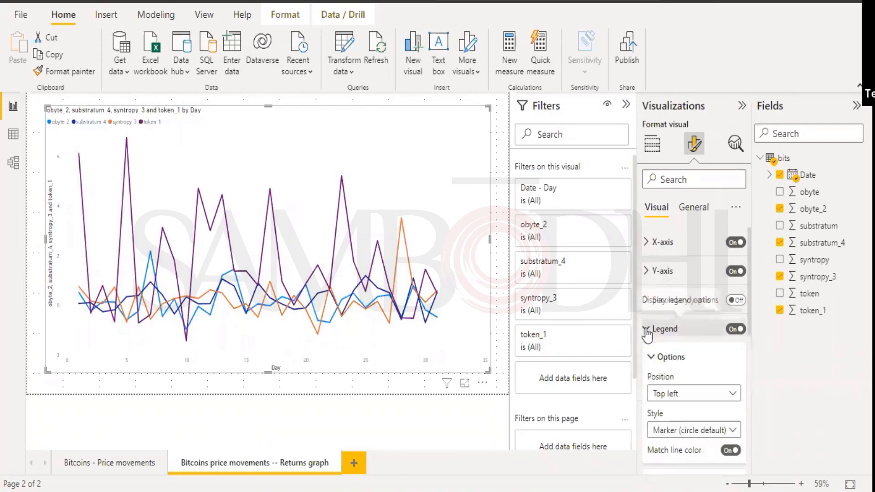
scroll(694, 358, "down", 1)
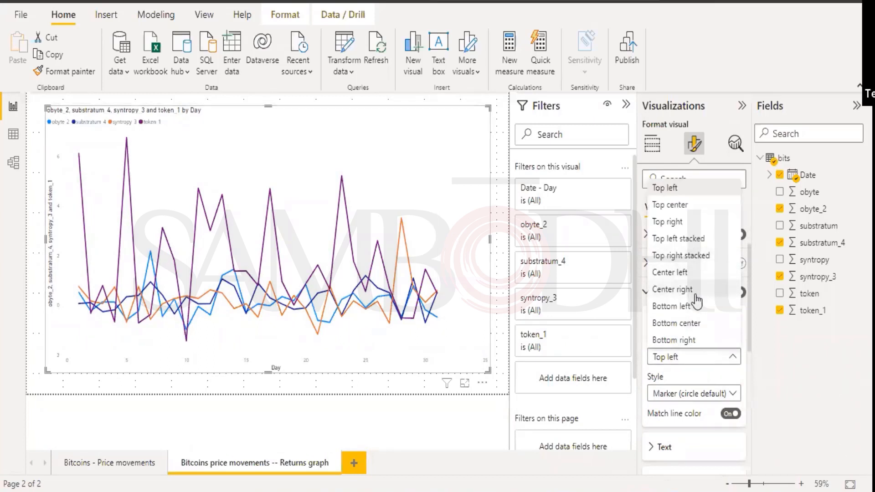
left_click(691, 206)
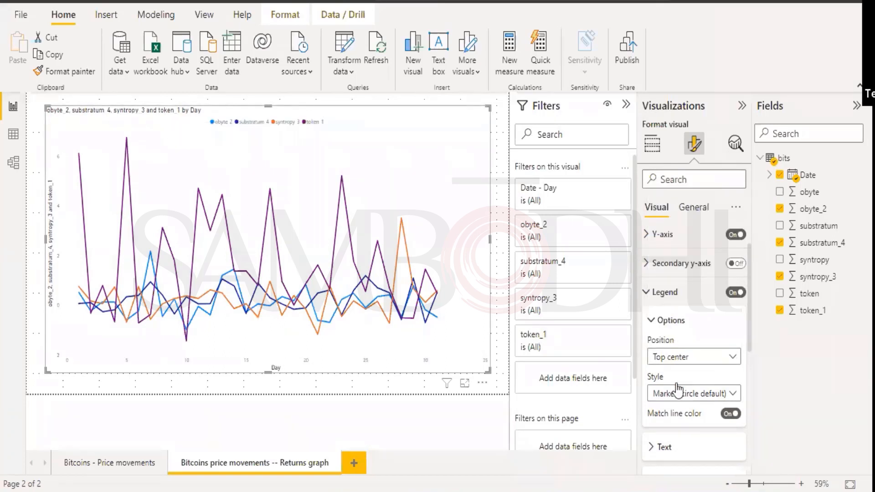
left_click(653, 321)
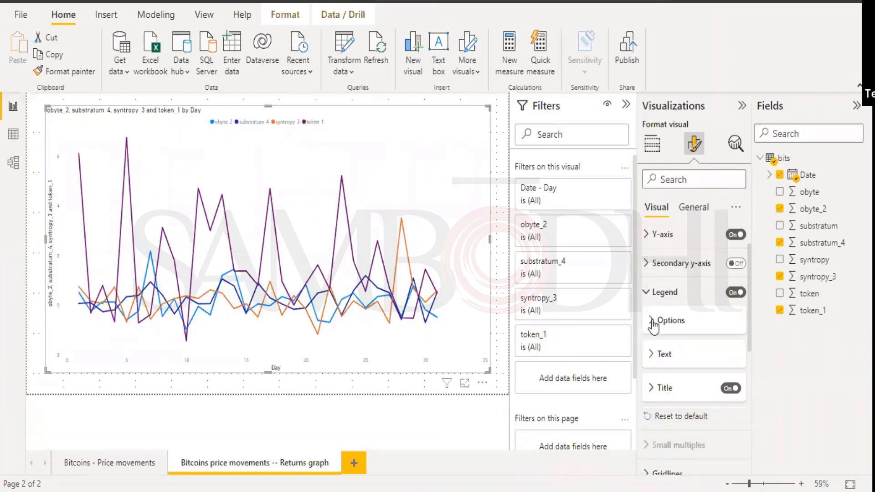
Step: Give the line chart's legend the title "Returns Price movements (Bitcoins)"
left_click(653, 387)
scroll(652, 386, "down", 2)
scroll(652, 386, "down", 1)
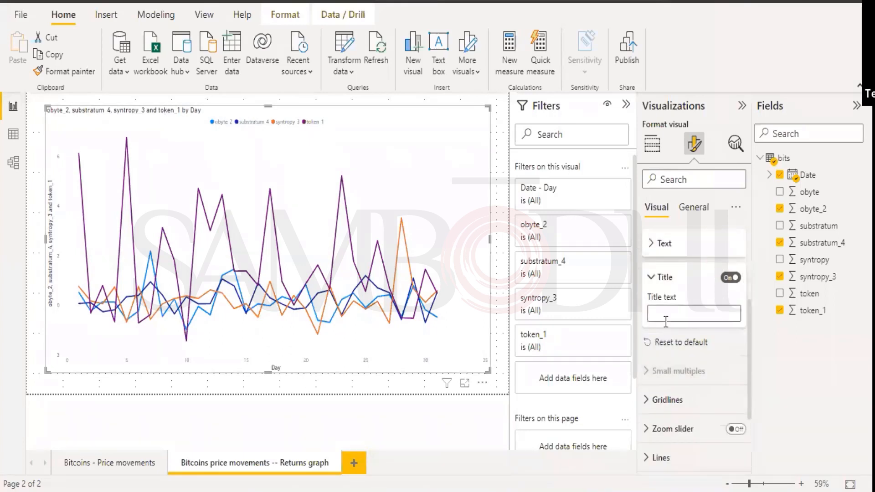
left_click(661, 314)
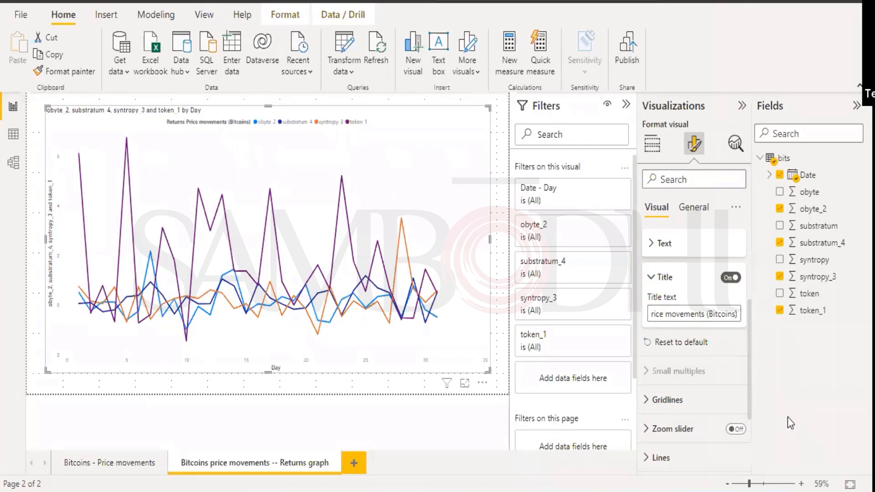
left_click(781, 382)
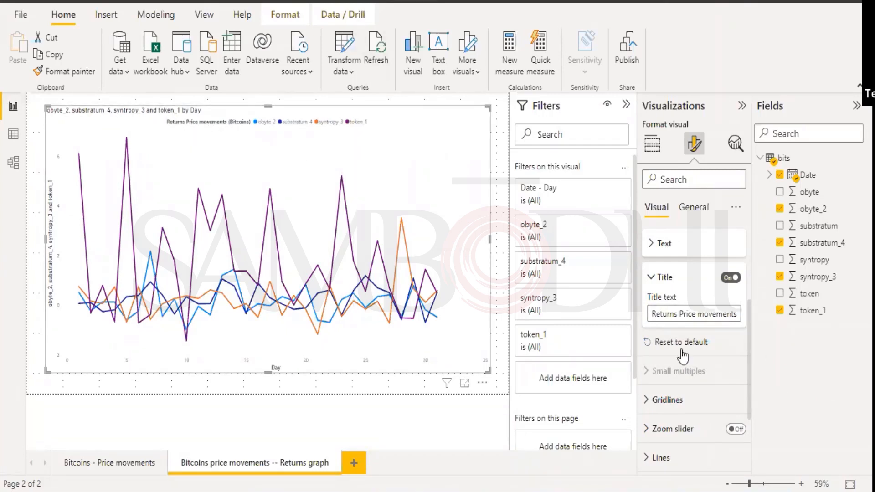
left_click(652, 277)
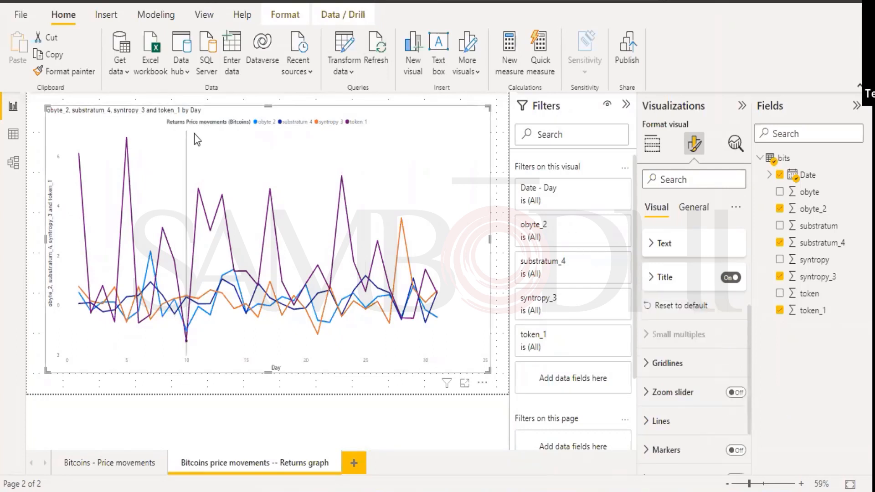
Step: Try a font size of 24 for the legend text, and settle on 20
left_click(652, 246)
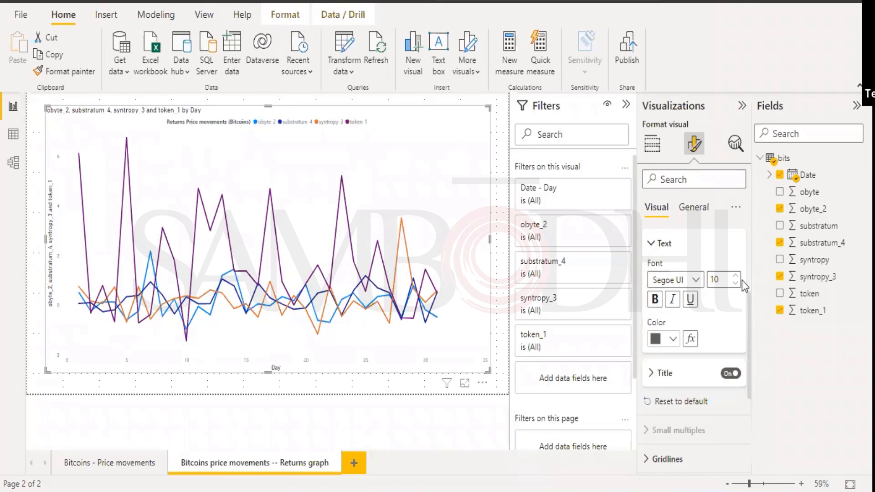
double_click(720, 279)
type("24")
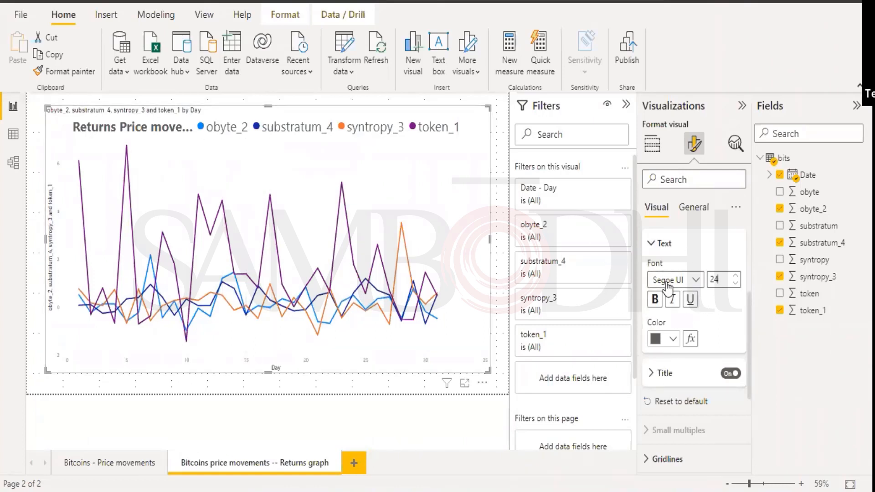
left_click(681, 283)
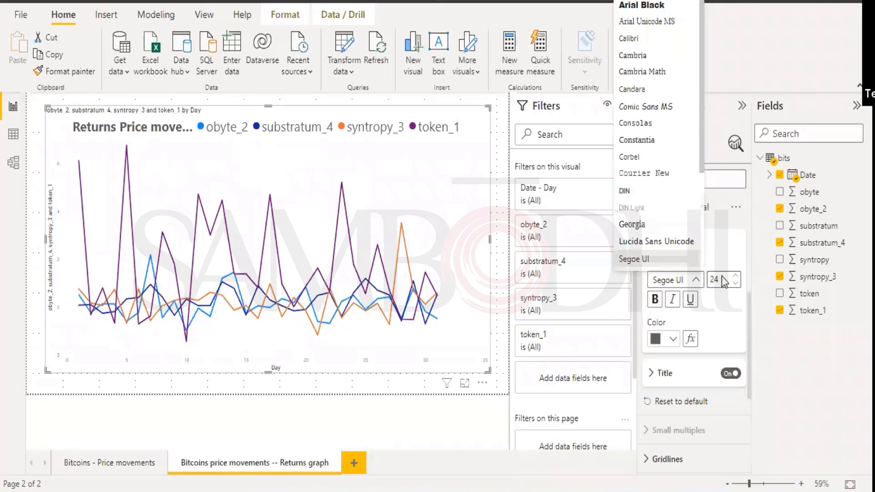
left_click(723, 277)
double_click(723, 276)
type("20")
mouse_move(393, 176)
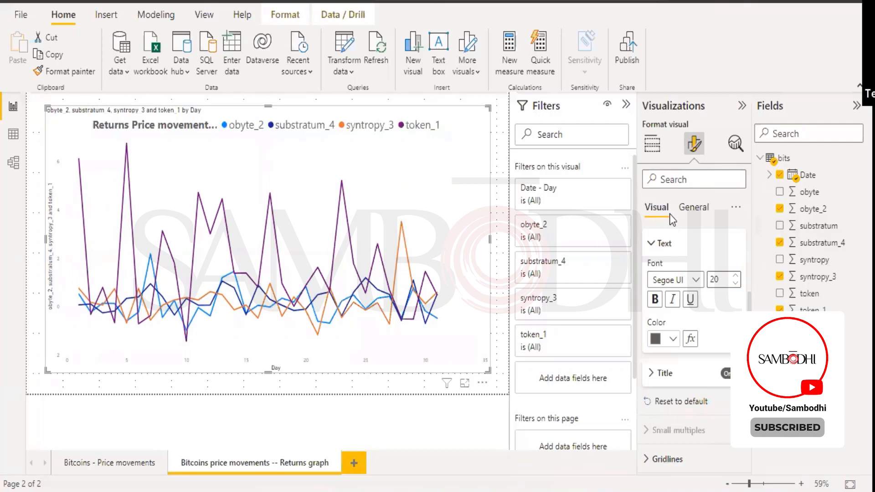
Step: Clear the title text of the line chart, leaving only the legend title above the plot
left_click(693, 211)
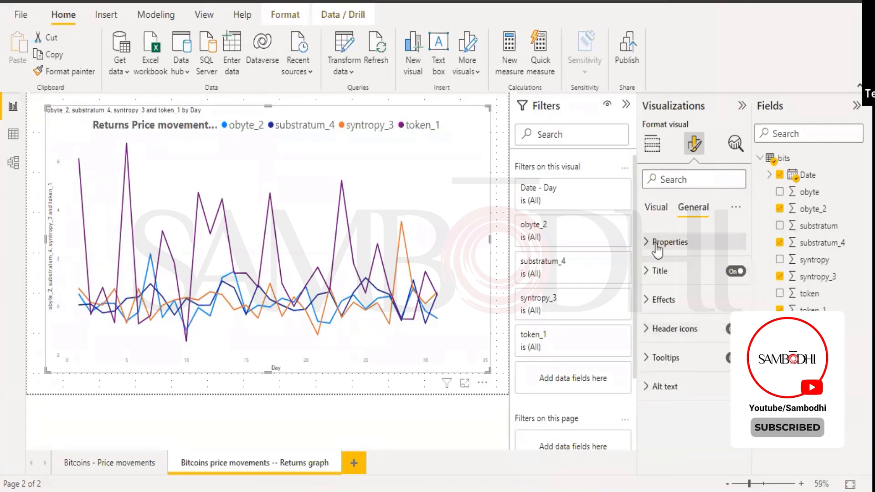
left_click(654, 272)
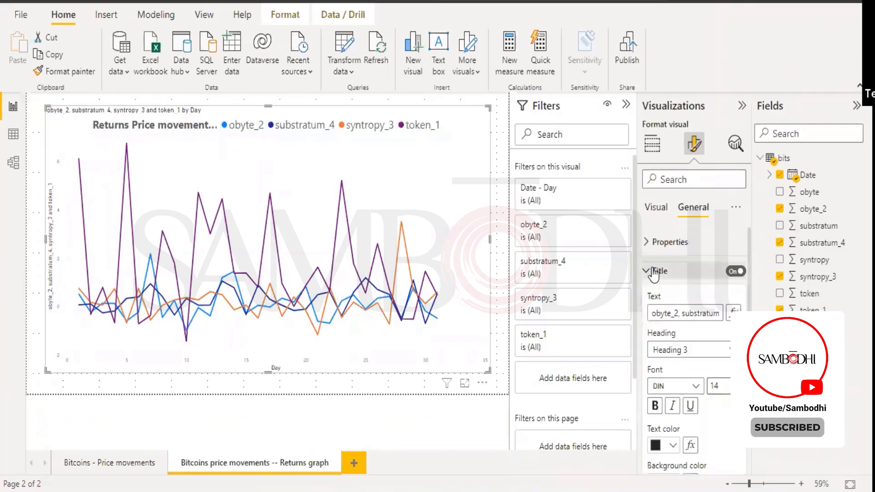
triple_click(651, 313)
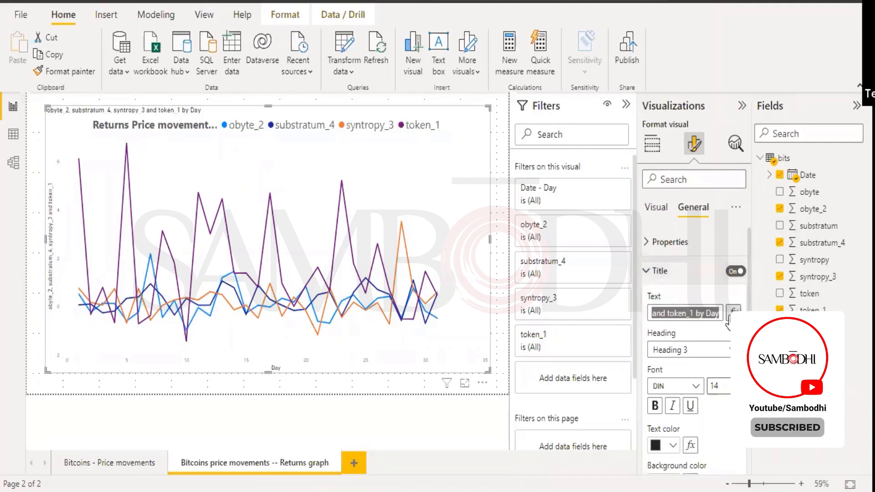
key("BackSpace")
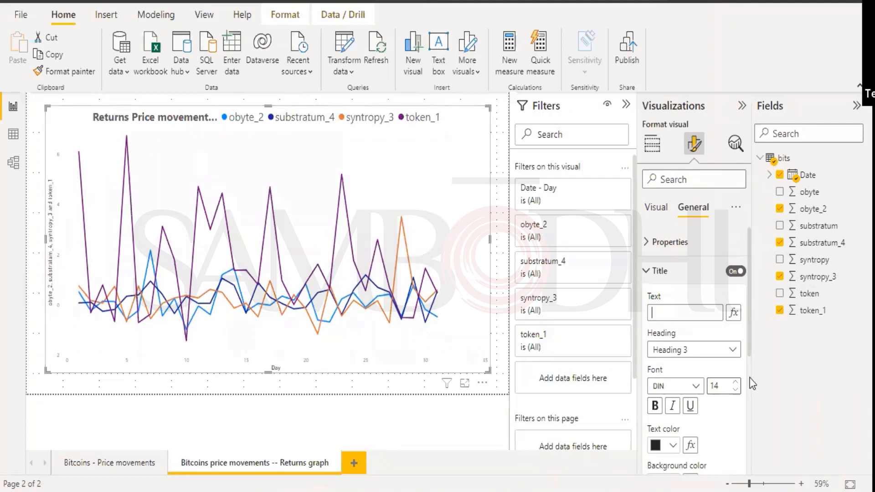
left_click(655, 274)
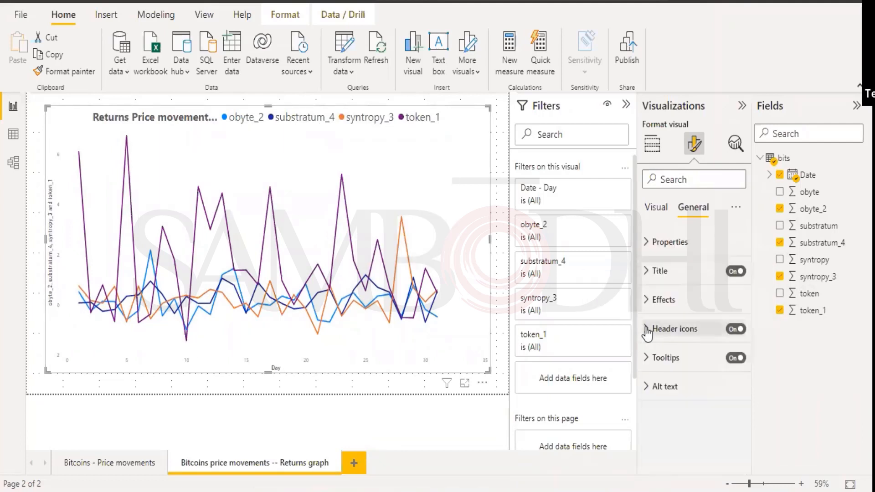
Step: Examine the line chart's general settings for header icons, alt text, size and advanced options
left_click(647, 330)
left_click(647, 331)
left_click(647, 386)
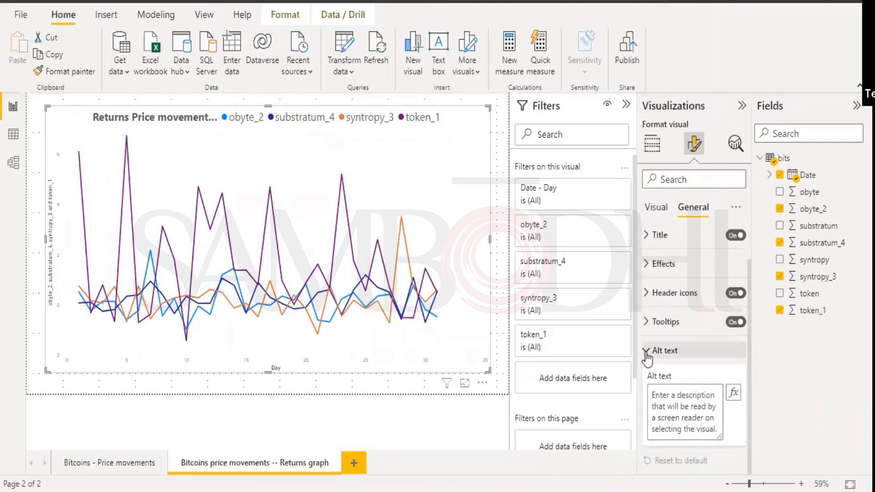
left_click(647, 351)
left_click(647, 244)
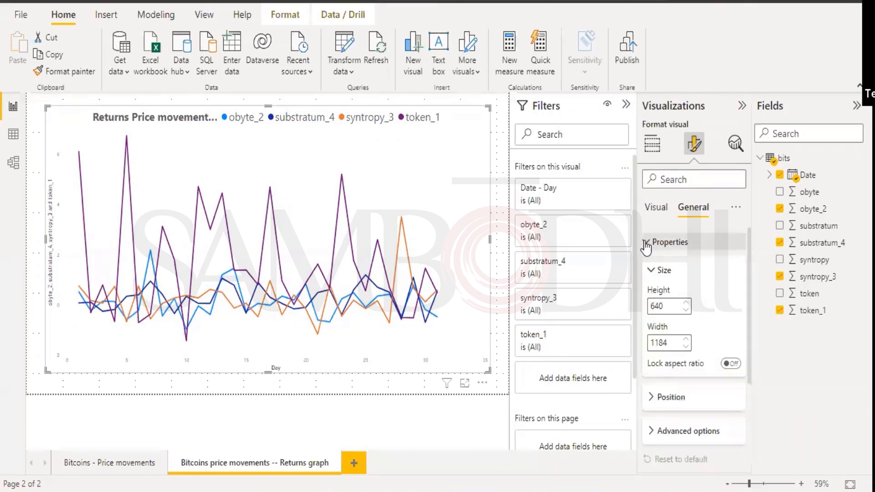
left_click(647, 243)
left_click(650, 242)
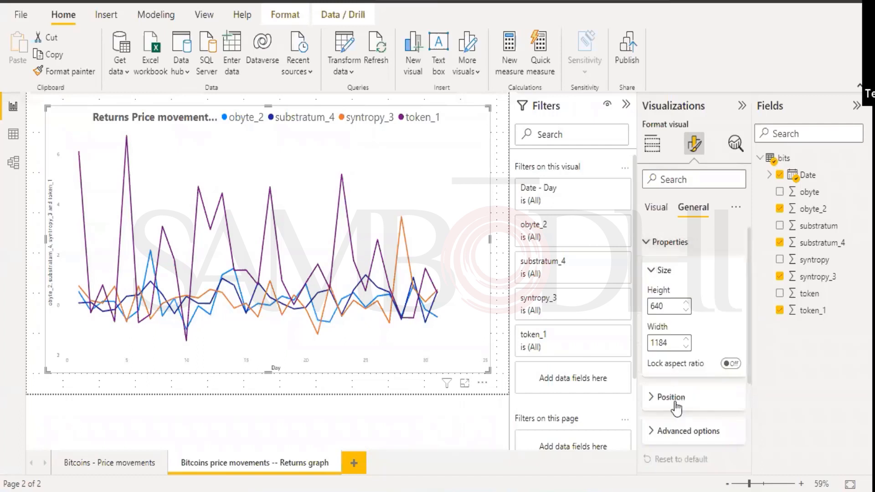
left_click(658, 428)
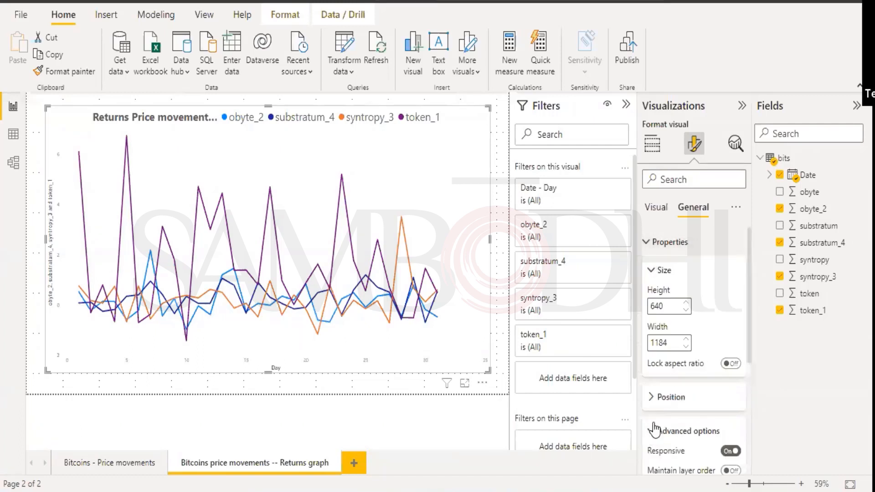
Step: Review the line chart's remaining general properties, collapse them, and check the choices for resetting or expanding all format settings
scroll(674, 401, "down", 3)
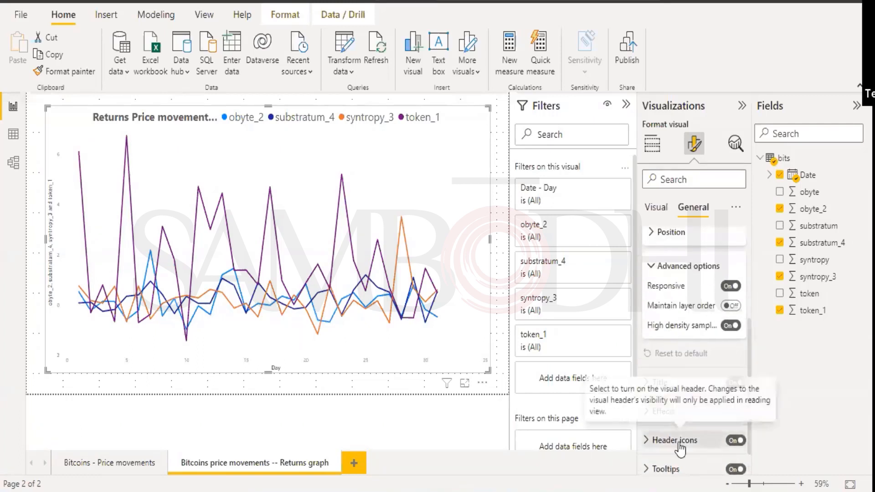
scroll(679, 442, "up", 1)
scroll(679, 443, "up", 2)
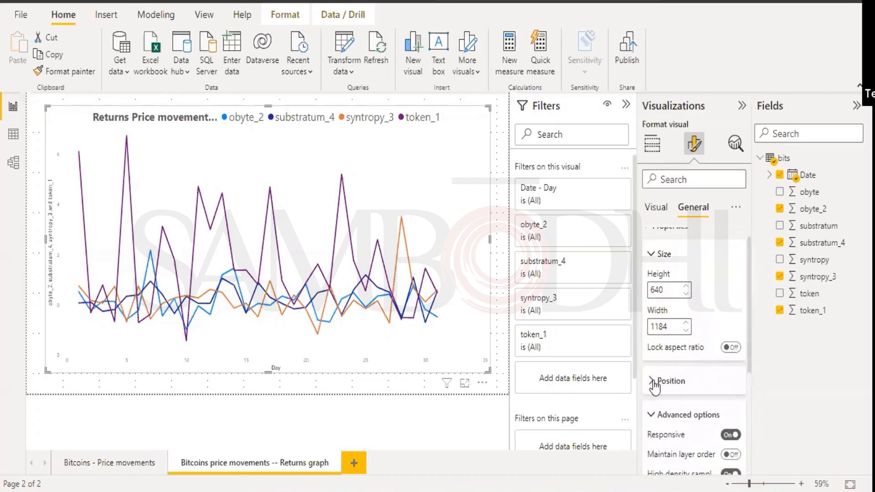
left_click(653, 418)
scroll(650, 378, "up", 1)
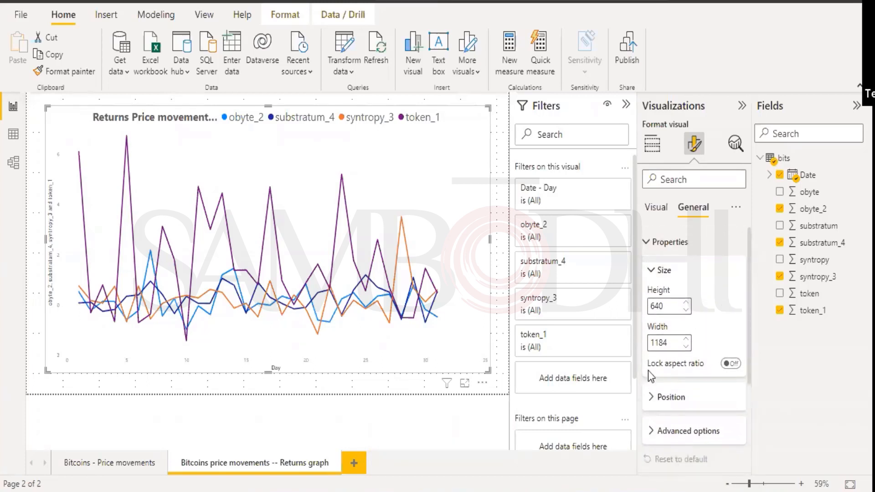
left_click(666, 242)
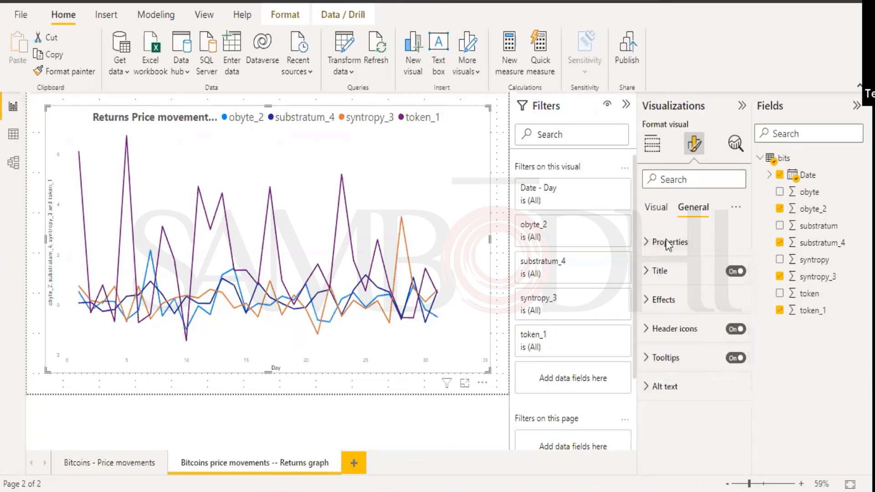
left_click(736, 209)
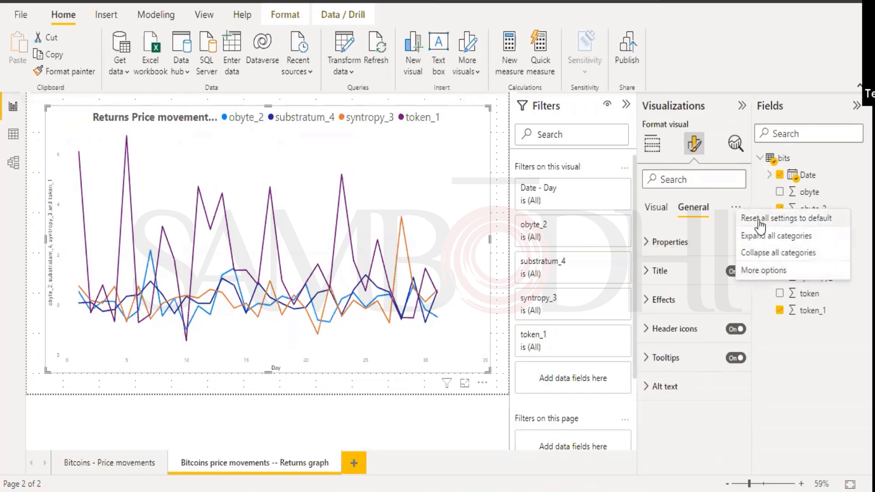
left_click(798, 375)
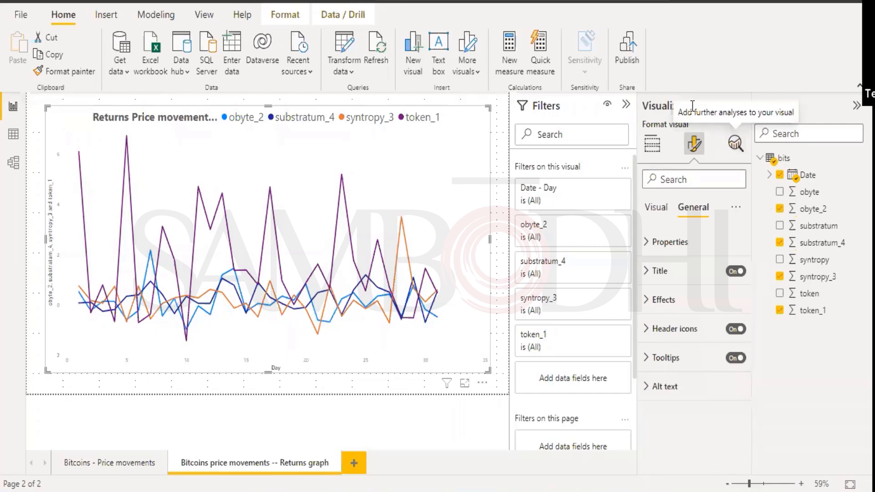
Step: Add an average line to the daily returns line chart through the visual's analytics options
left_click(735, 146)
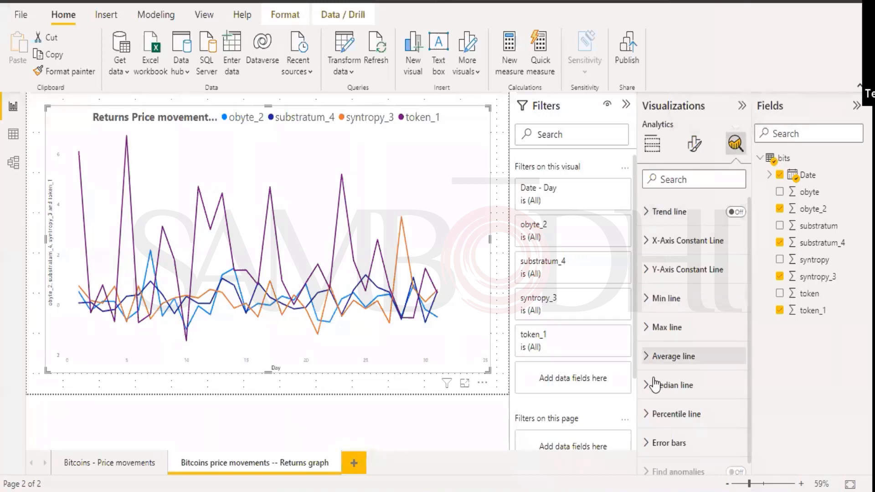
scroll(656, 305, "down", 1)
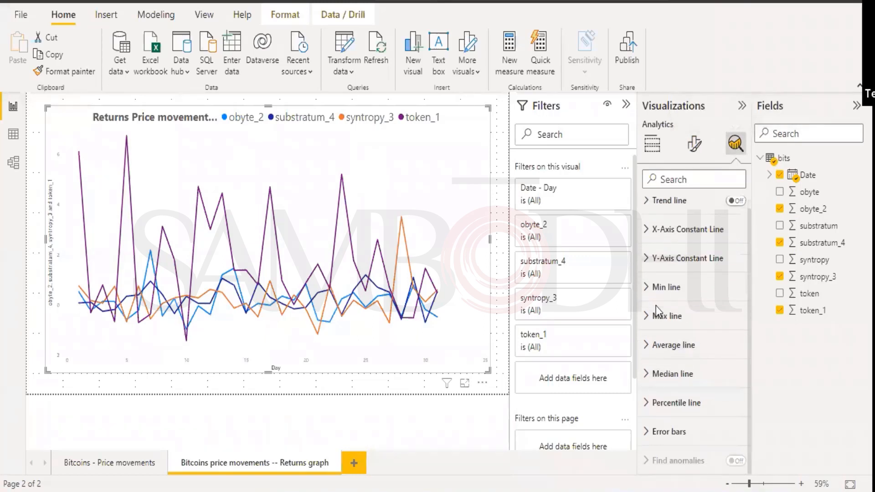
left_click(653, 351)
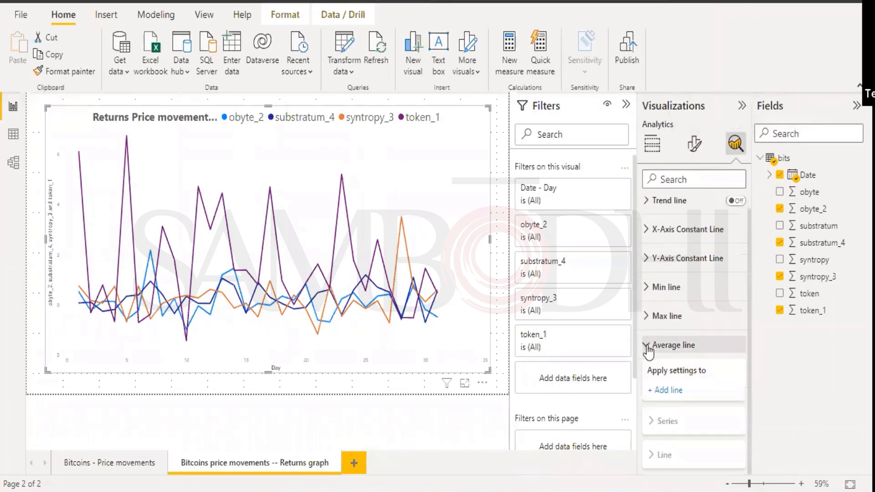
left_click(666, 391)
scroll(664, 395, "down", 3)
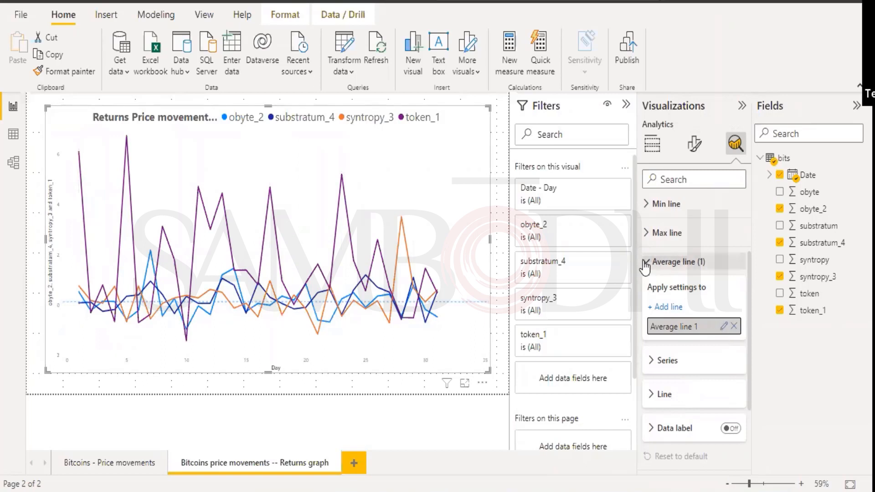
left_click(675, 261)
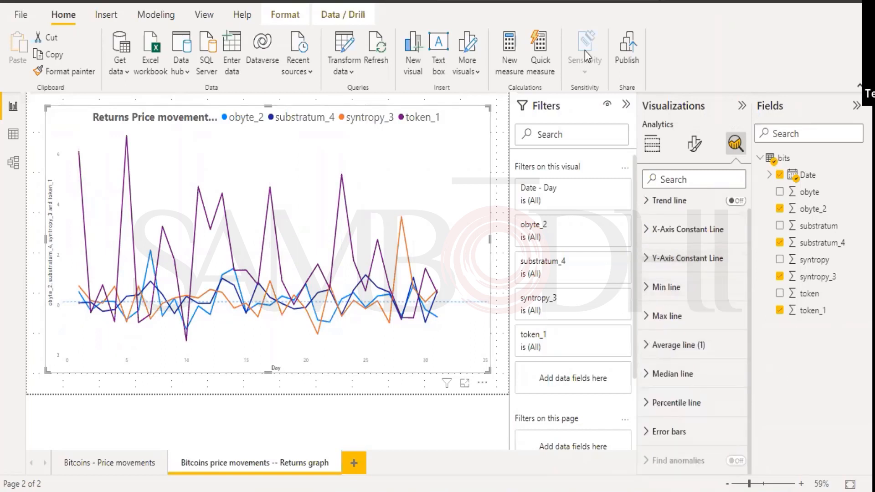